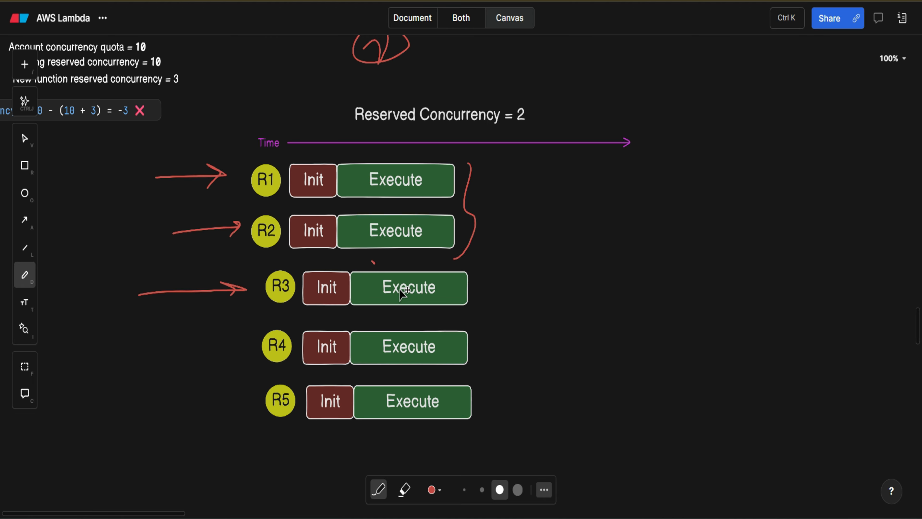
# Step: Cross out the Execute boxes of requests R3, R4 and R5 with freehand red strokes
pyautogui.moveTo(421, 260)
pyautogui.mouseDown()
pyautogui.moveTo(373, 323)
pyautogui.moveTo(412, 344)
pyautogui.mouseUp()
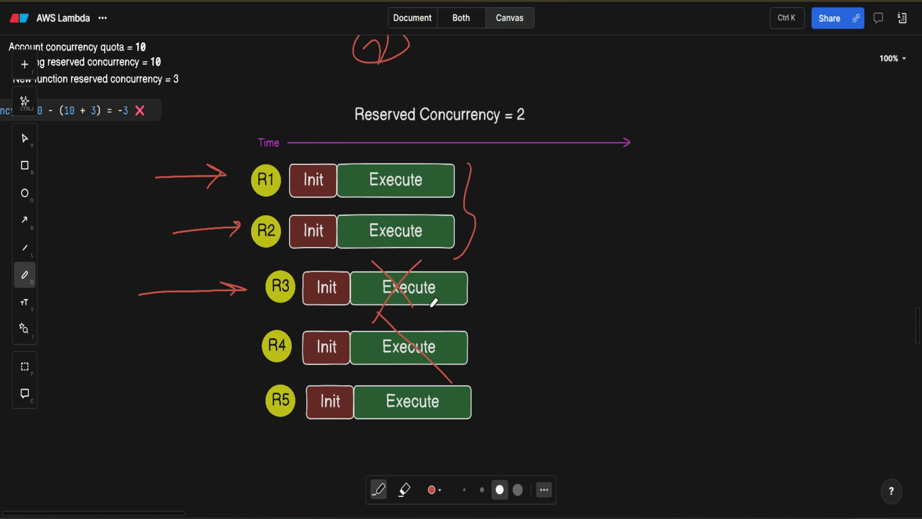
pyautogui.moveTo(430, 307)
pyautogui.mouseDown()
pyautogui.moveTo(369, 400)
pyautogui.moveTo(442, 446)
pyautogui.mouseUp()
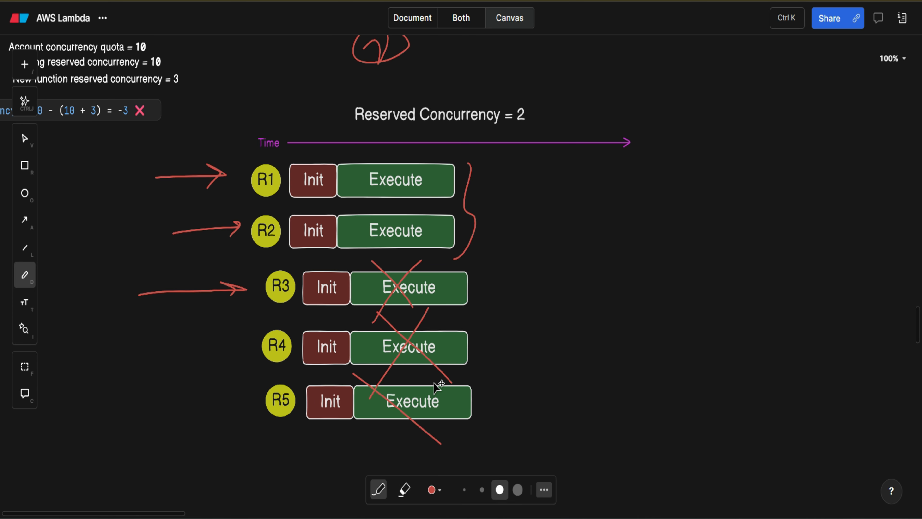
pyautogui.moveTo(434, 381); pyautogui.dragTo(367, 464)
# Step: Draw a red arrow pointing at the brace beside R1 and R2, and mark the R3 to R5 rows freehand
pyautogui.scroll(1, 551, 149)
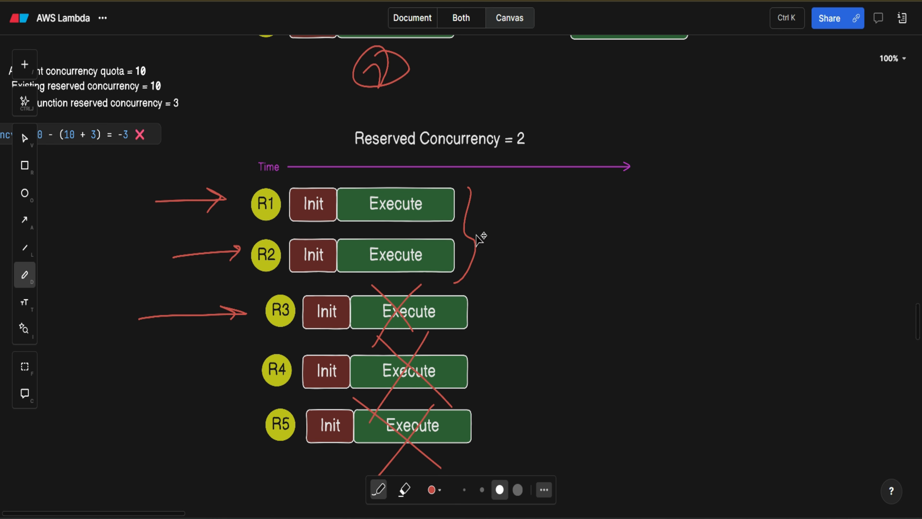
pyautogui.moveTo(480, 231)
pyautogui.mouseDown()
pyautogui.moveTo(557, 221)
pyautogui.moveTo(506, 247)
pyautogui.mouseUp()
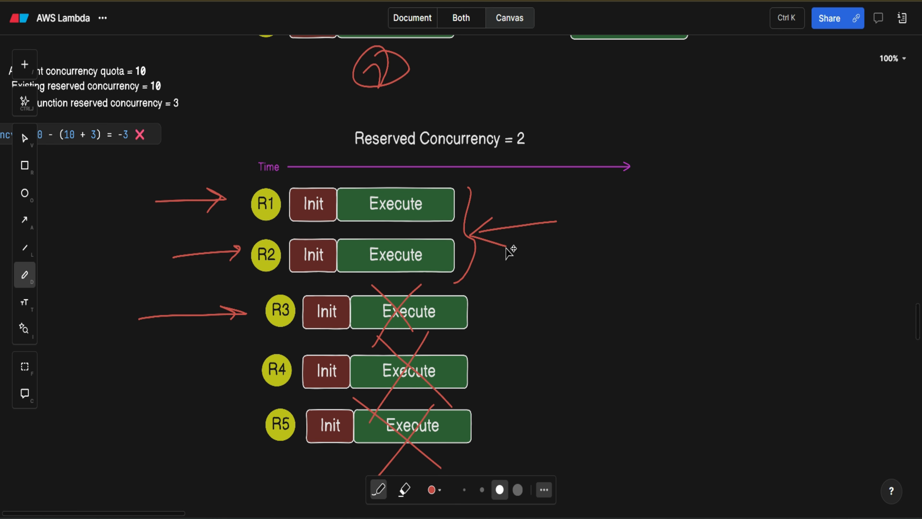
pyautogui.moveTo(486, 282)
pyautogui.mouseDown()
pyautogui.moveTo(474, 400)
pyautogui.moveTo(490, 464)
pyautogui.mouseUp()
pyautogui.moveTo(488, 514)
pyautogui.mouseDown()
pyautogui.moveTo(443, 507)
pyautogui.moveTo(410, 432)
pyautogui.moveTo(405, 450)
pyautogui.mouseUp()
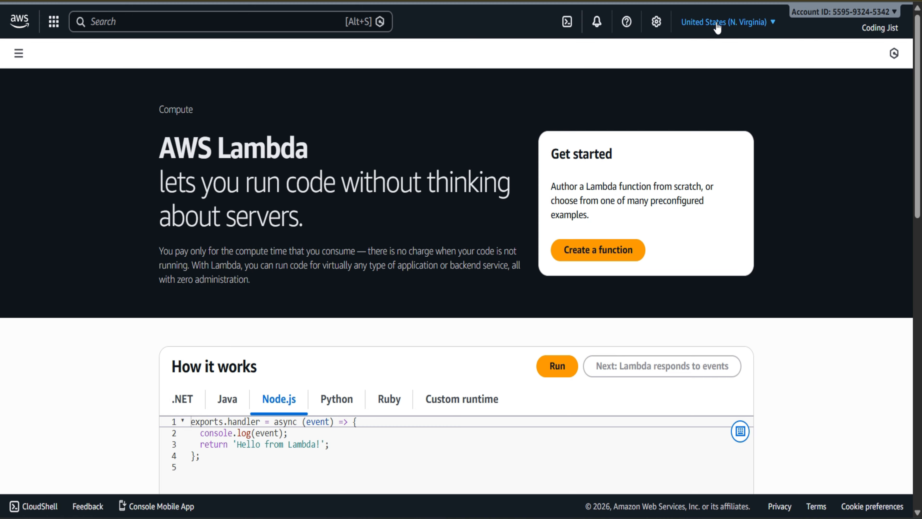
# Step: Switch to the AWS Lambda console and create a function from scratch named helloWordCodingJist with the Node.js 24.x runtime and x86_64 architecture
pyautogui.click(598, 254)
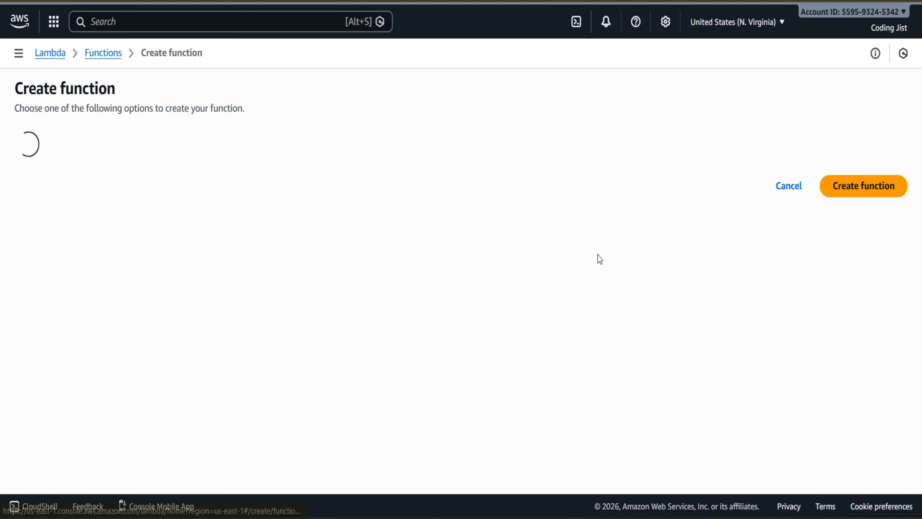
pyautogui.click(192, 267)
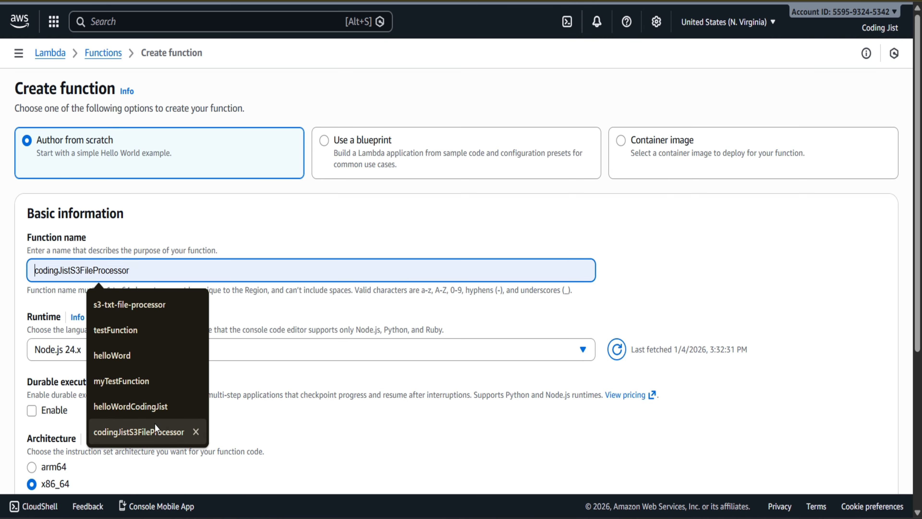
pyautogui.click(126, 406)
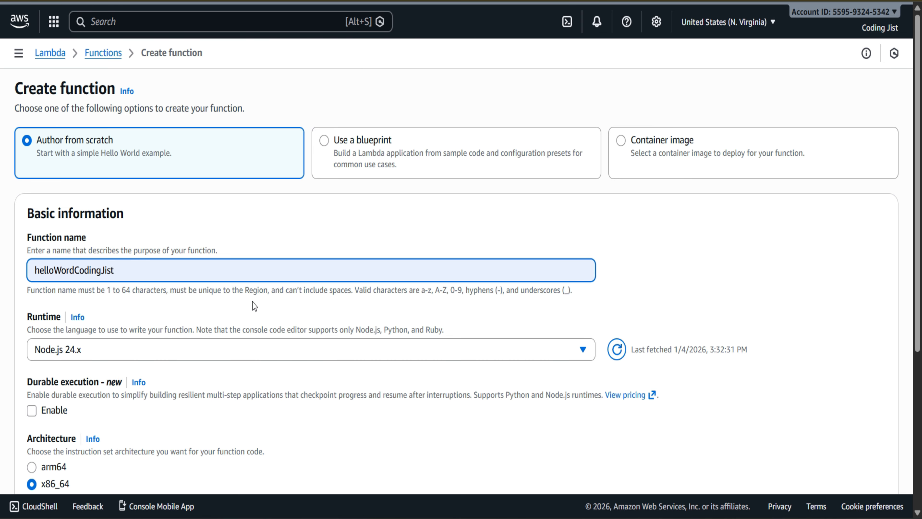
pyautogui.scroll(-5, 253, 302)
pyautogui.scroll(-1, 186, 178)
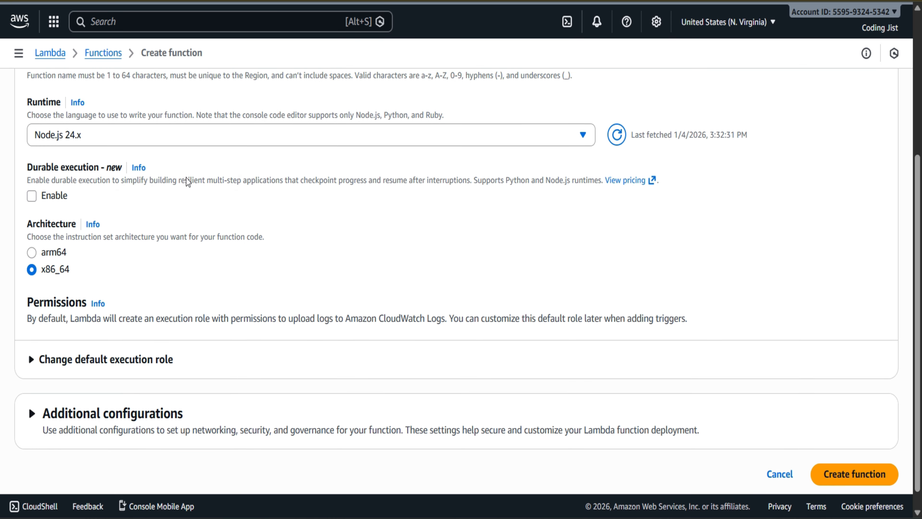
pyautogui.scroll(6, 591, 354)
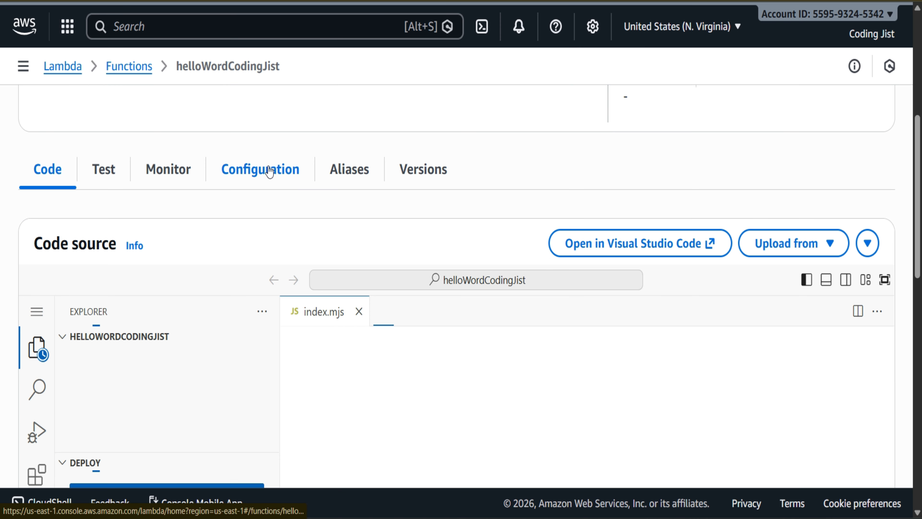
# Step: Open the concurrency and recursion detection configuration of the helloWordCodingJist function
pyautogui.click(259, 169)
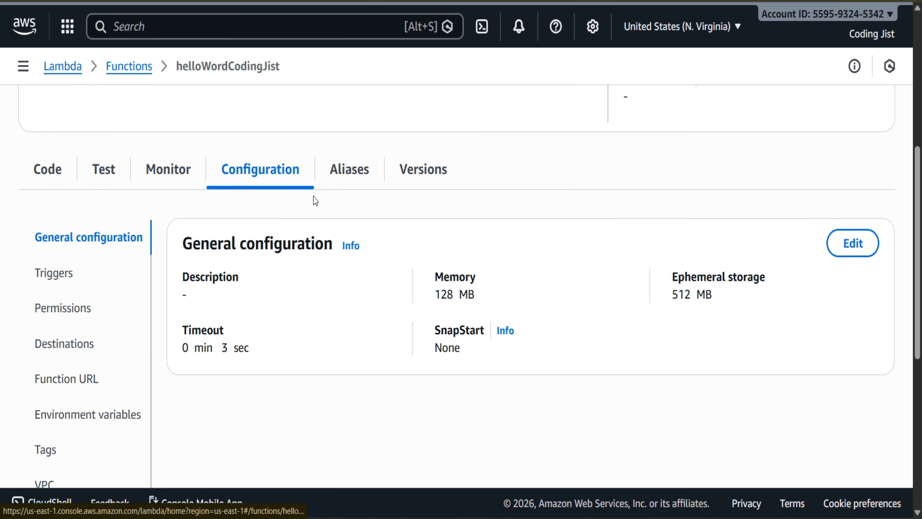
pyautogui.scroll(-1, 316, 201)
pyautogui.scroll(-5, 316, 202)
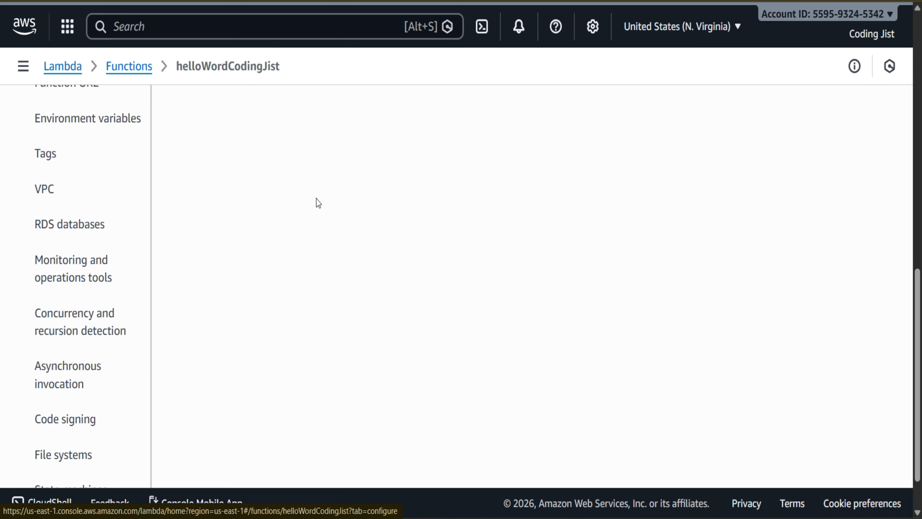
pyautogui.scroll(5, 316, 201)
pyautogui.scroll(5, 316, 199)
pyautogui.scroll(-3, 316, 199)
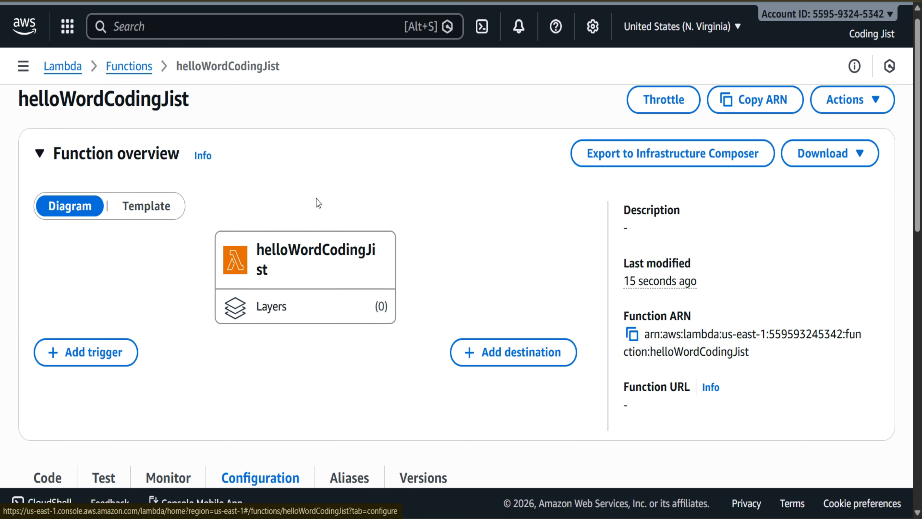
pyautogui.scroll(-8, 316, 199)
pyautogui.scroll(5, 316, 201)
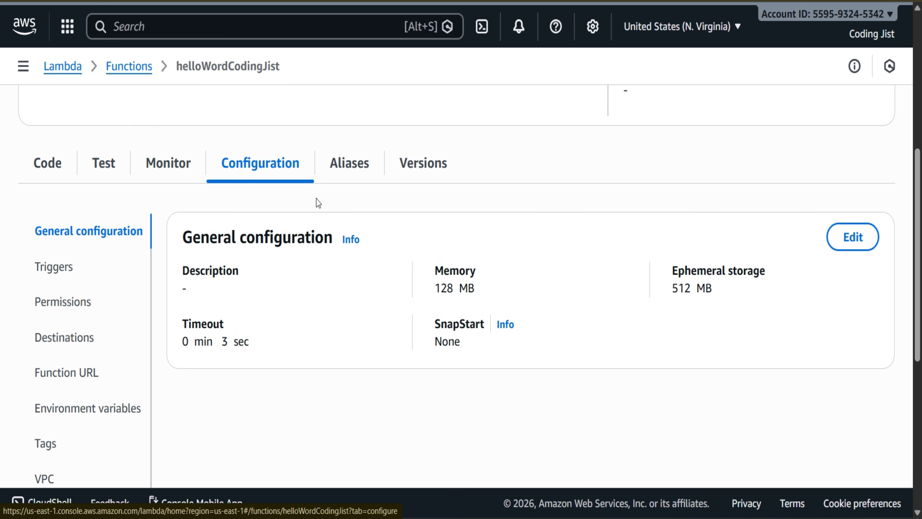
pyautogui.scroll(-6, 163, 298)
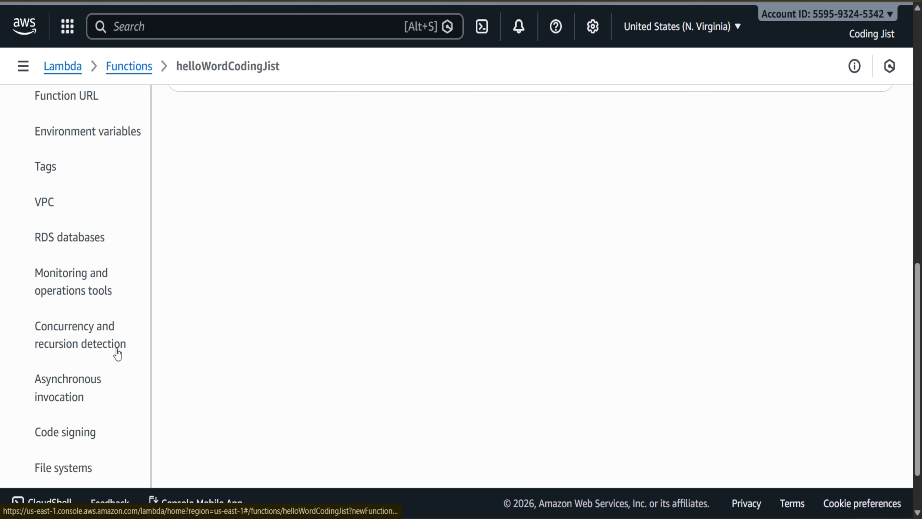
pyautogui.click(63, 347)
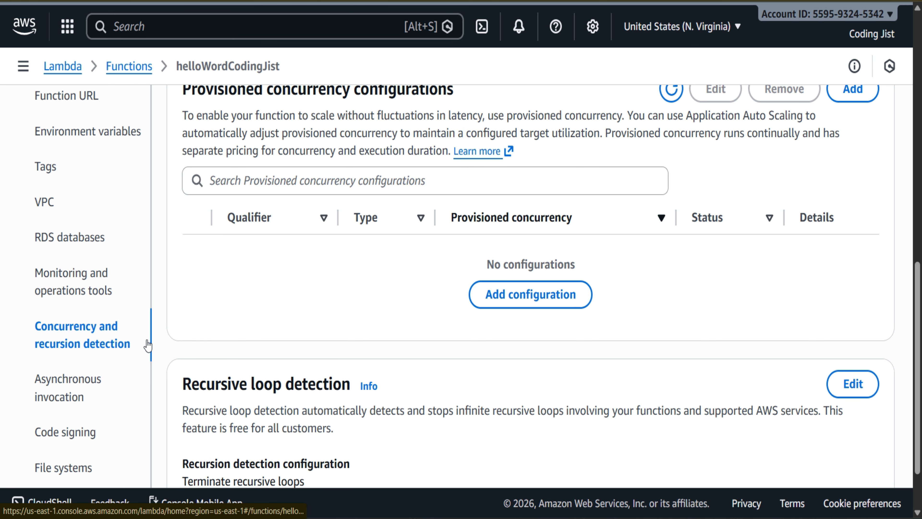
# Step: Try to set a reserved concurrency of 2 for the helloWordCodingJist function
pyautogui.scroll(5, 375, 283)
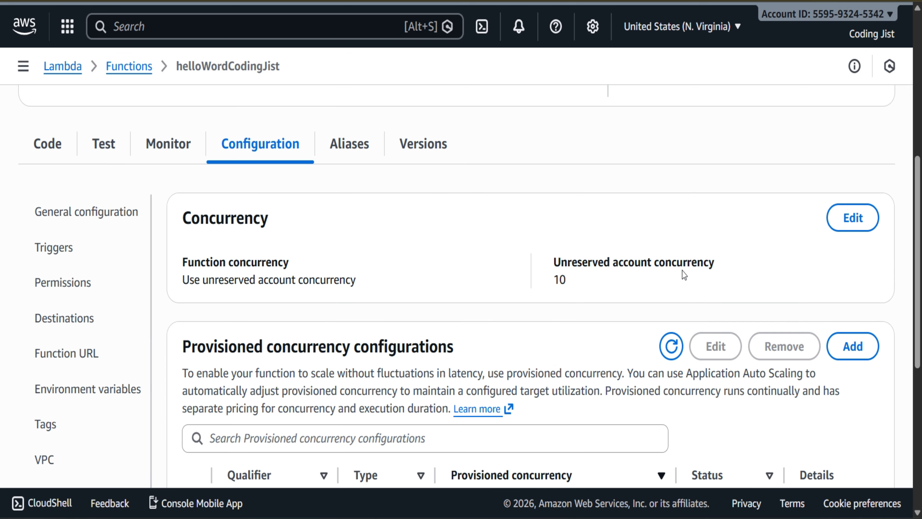
pyautogui.click(861, 217)
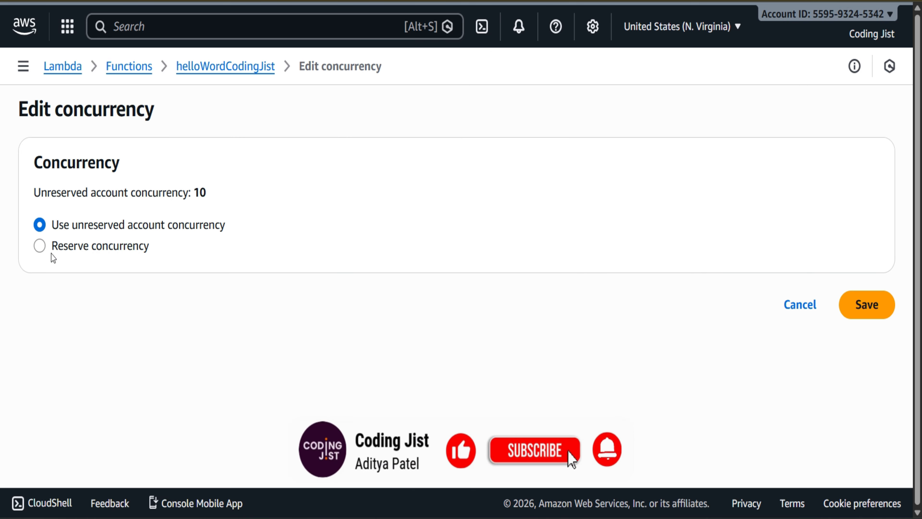
pyautogui.click(43, 248)
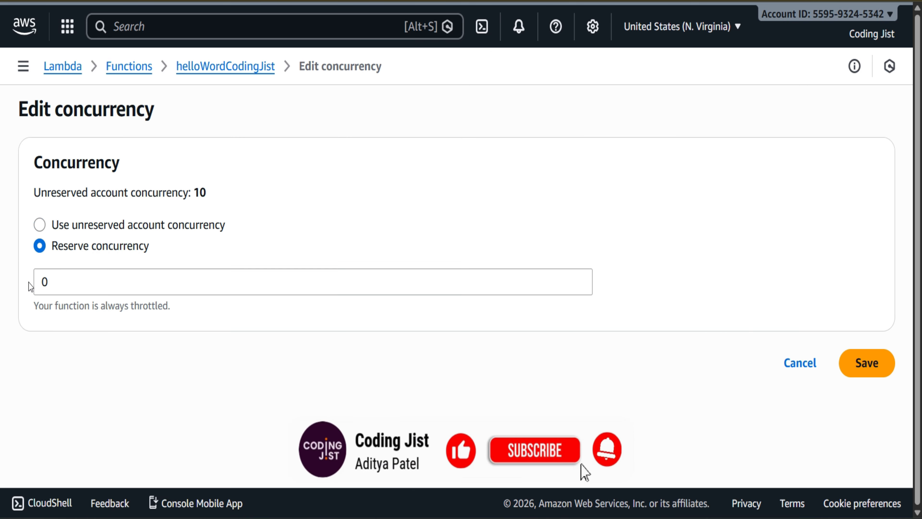
pyautogui.click(57, 282)
pyautogui.press('BackSpace')
pyautogui.write('2')
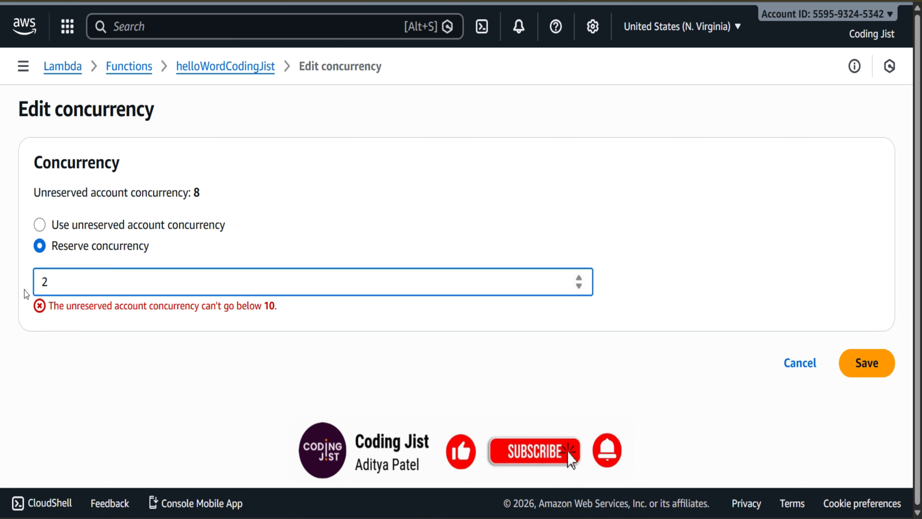
pyautogui.click(155, 325)
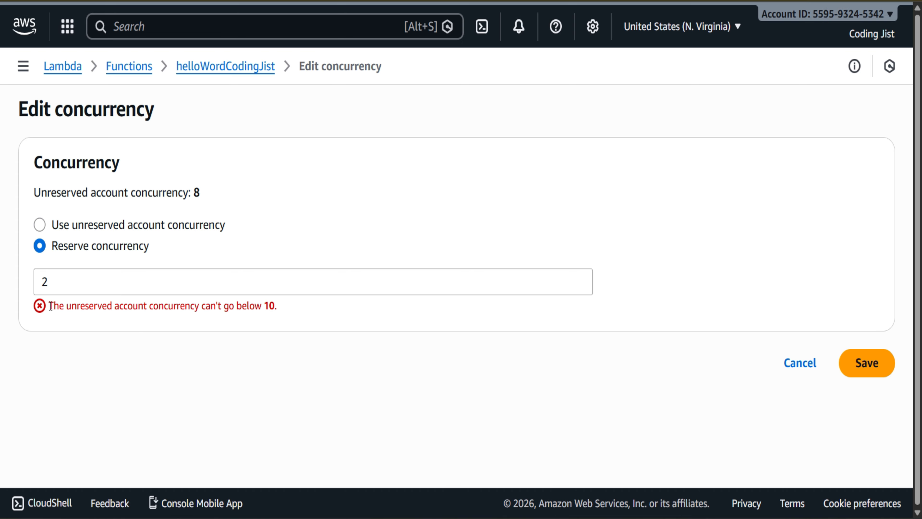
pyautogui.tripleClick(76, 303)
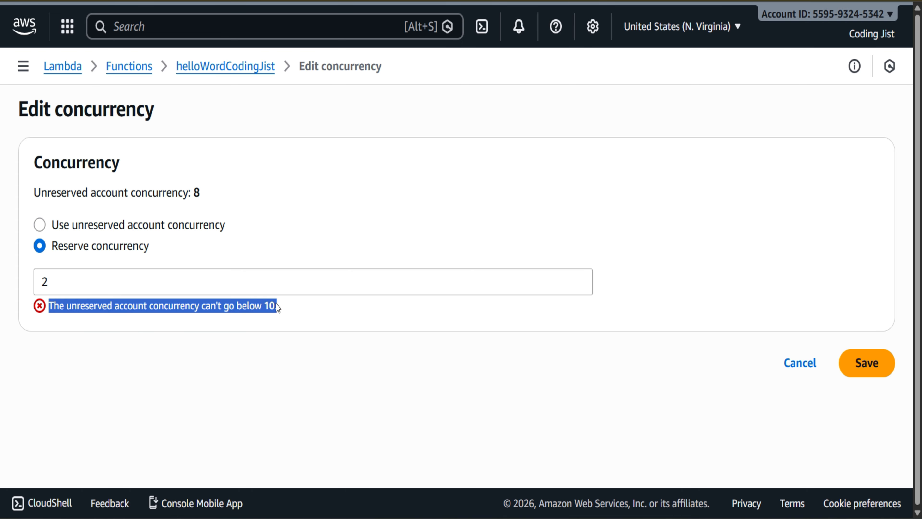
pyautogui.click(294, 314)
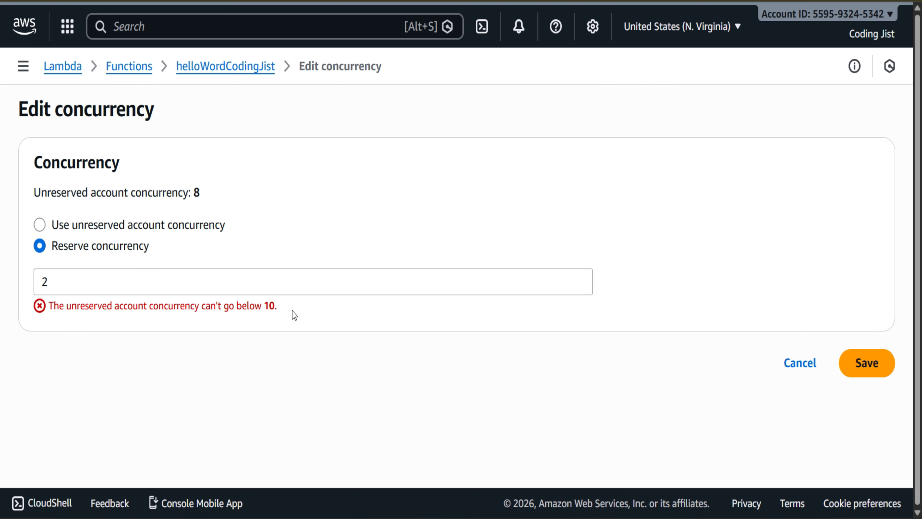
pyautogui.moveTo(294, 314); pyautogui.dragTo(51, 321)
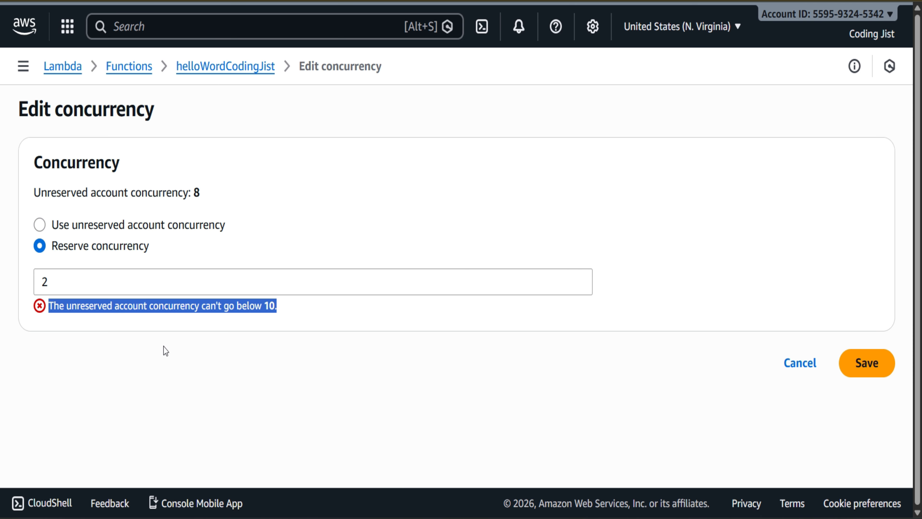
pyautogui.click(192, 347)
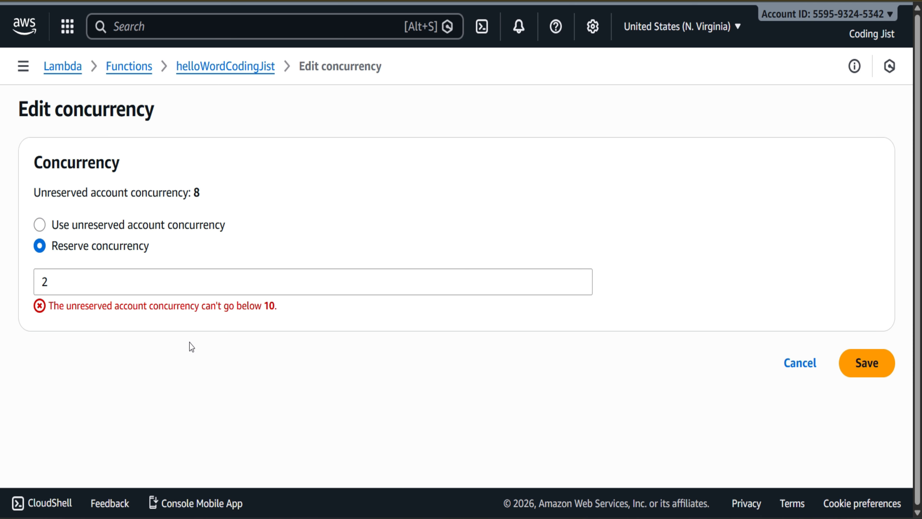
# Step: Check the full and unreserved account concurrency for the N. Virginia region on the Lambda dashboard
pyautogui.click(122, 68)
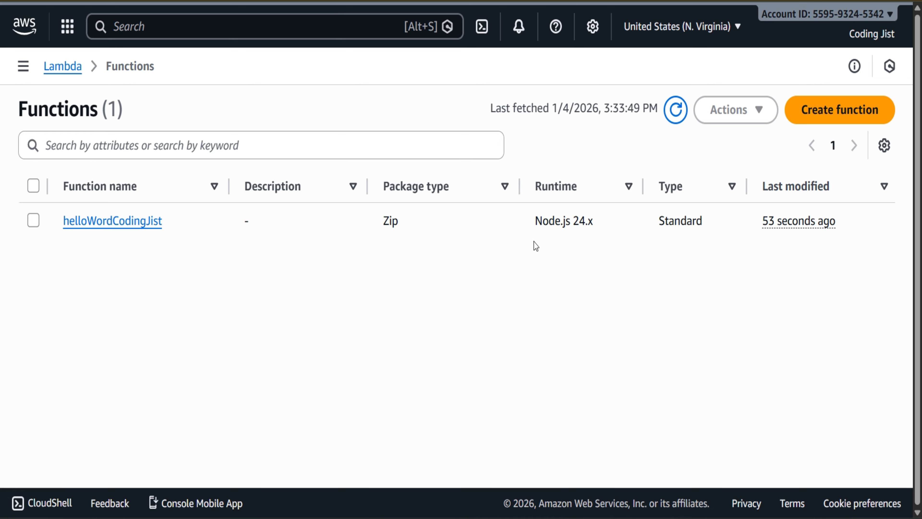
pyautogui.click(22, 66)
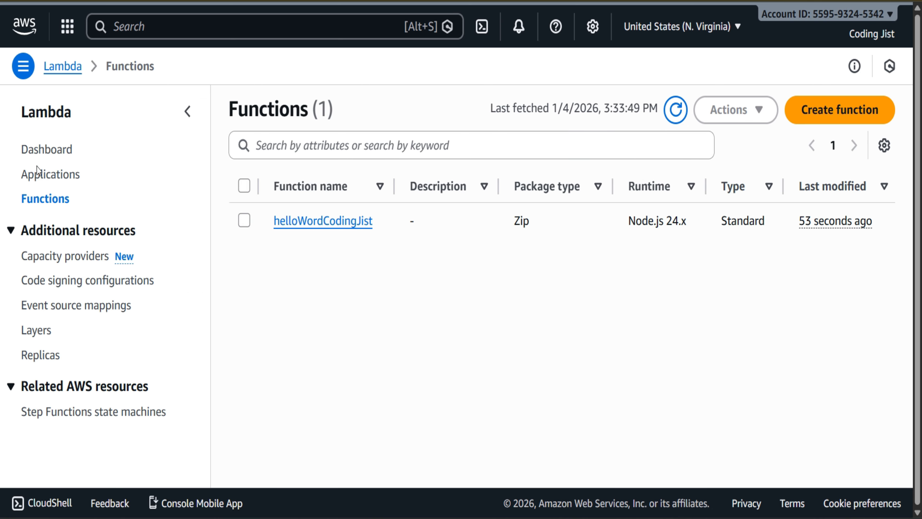
pyautogui.click(46, 184)
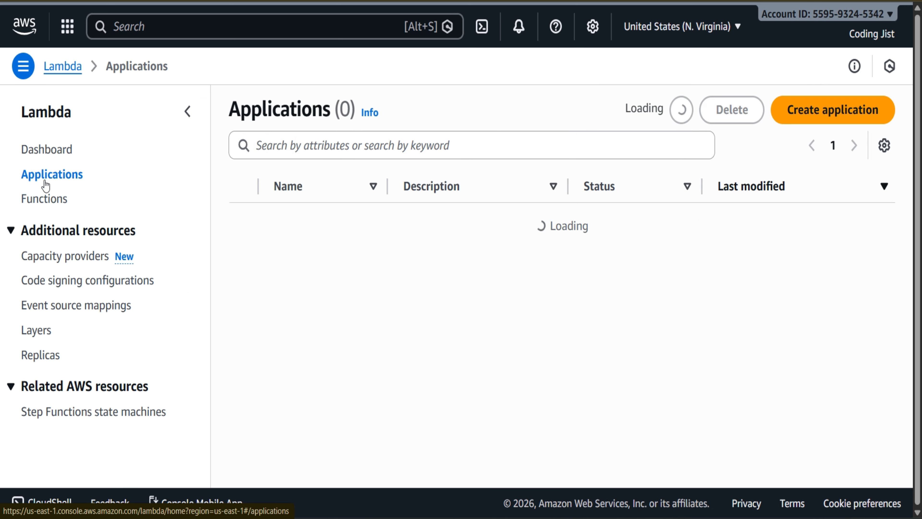
pyautogui.click(46, 159)
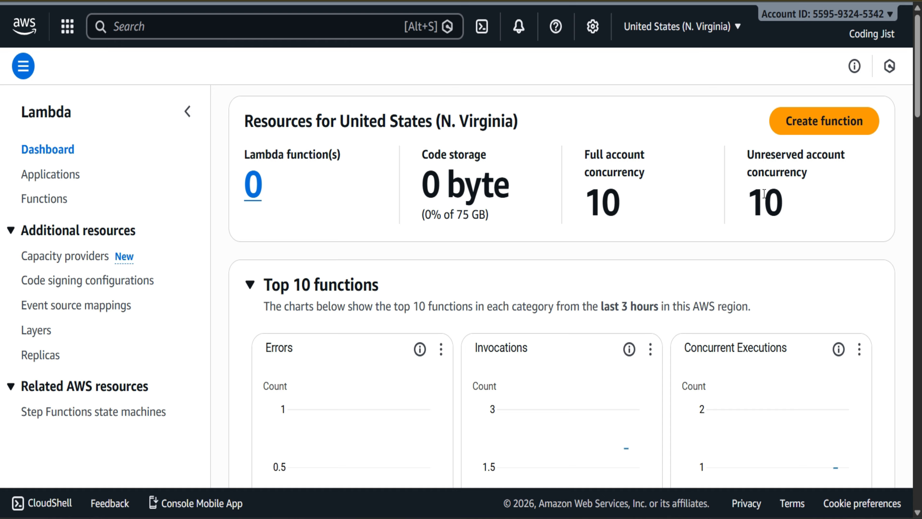
pyautogui.moveTo(746, 204); pyautogui.dragTo(780, 204)
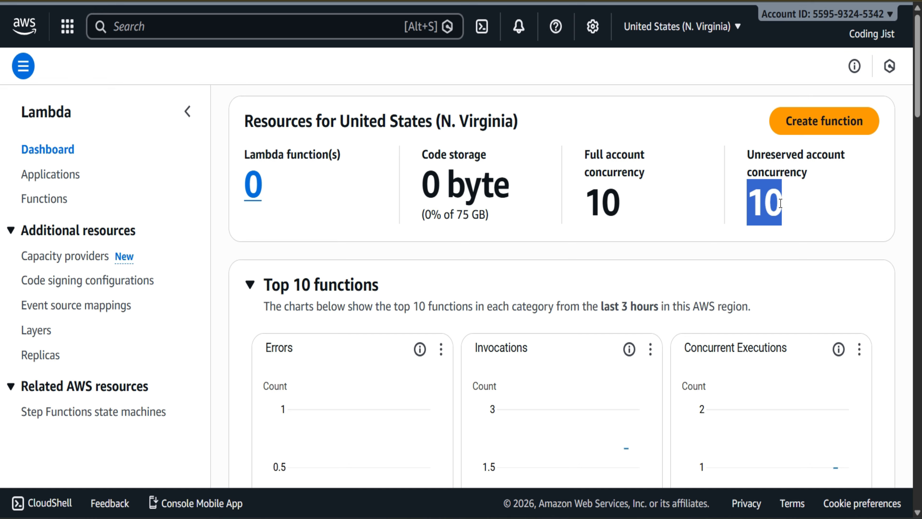
pyautogui.click(812, 208)
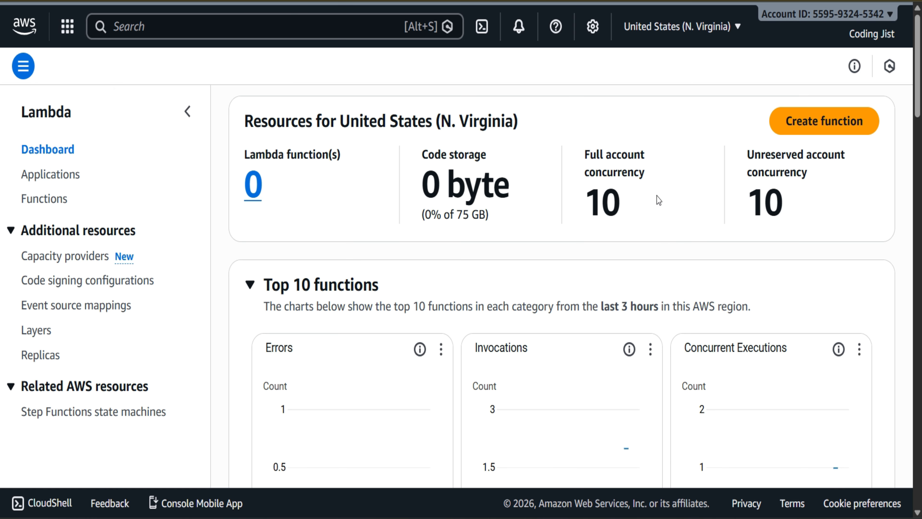
pyautogui.moveTo(587, 203); pyautogui.dragTo(619, 200)
pyautogui.click(675, 206)
# Step: Switch the region to Asia Pacific (Hyderabad) and check its full and unreserved account concurrency
pyautogui.click(724, 30)
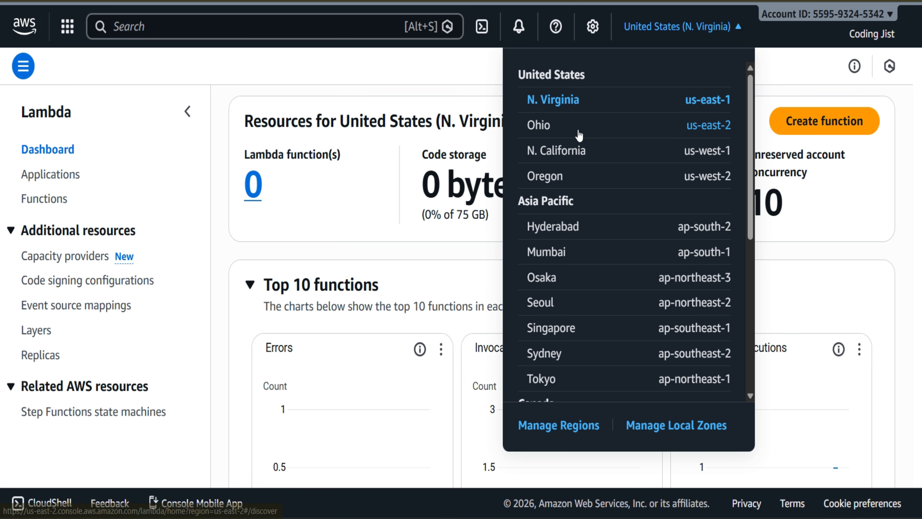
pyautogui.click(571, 226)
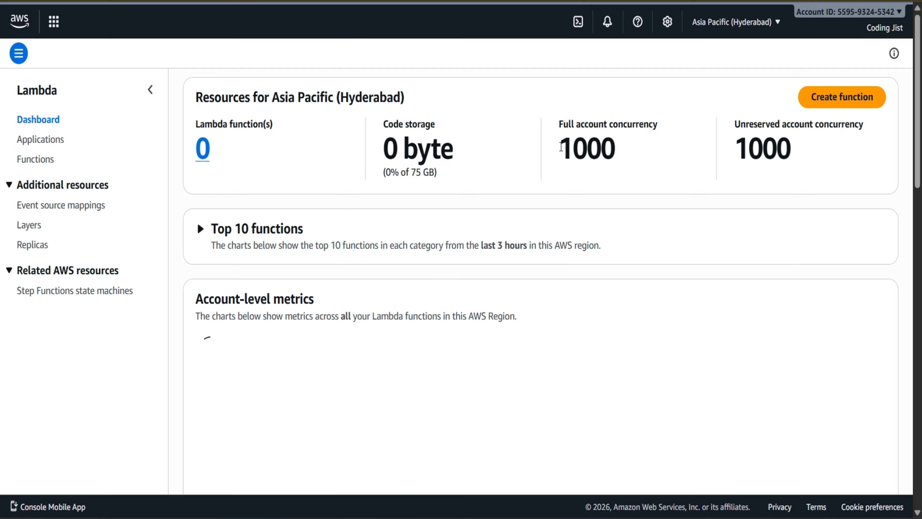
pyautogui.moveTo(565, 146); pyautogui.dragTo(641, 150)
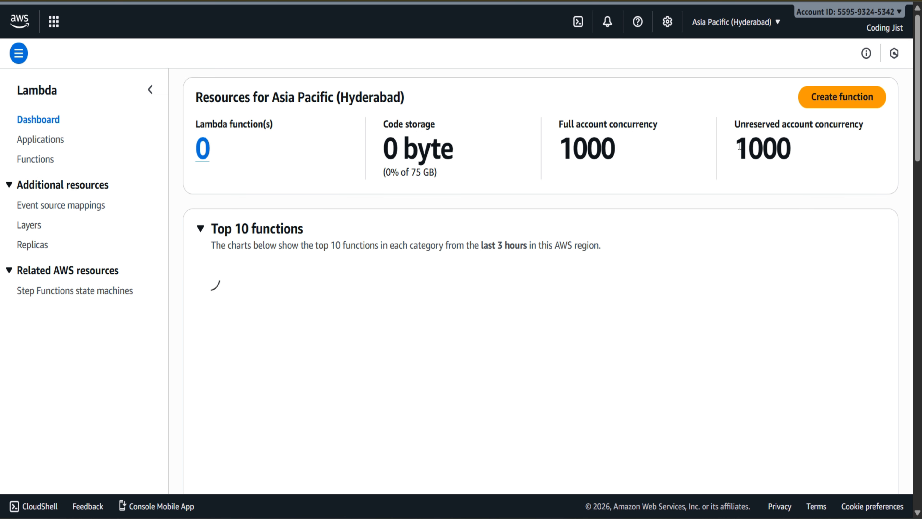
pyautogui.moveTo(734, 147); pyautogui.dragTo(798, 146)
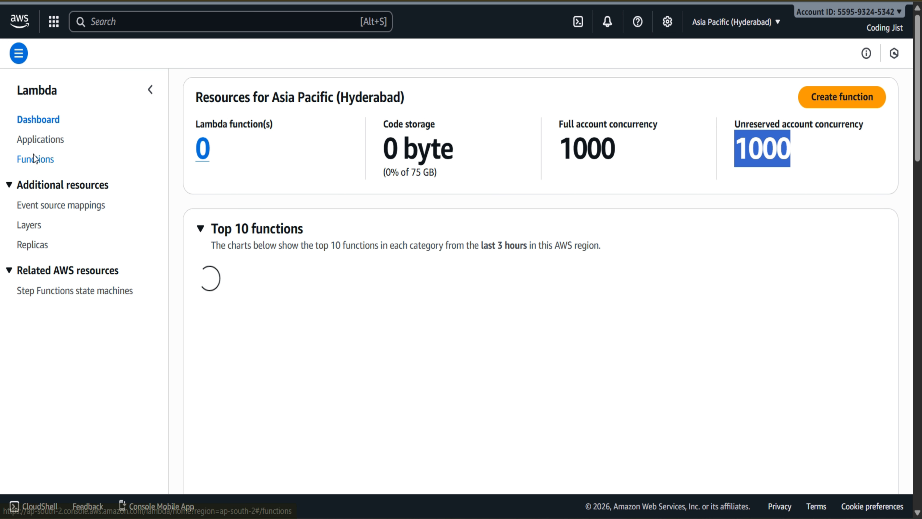
# Step: Create a function named helloWordCodingJist in Asia Pacific (Hyderabad) with the Node.js 24.x runtime and x86_64 architecture
pyautogui.click(160, 149)
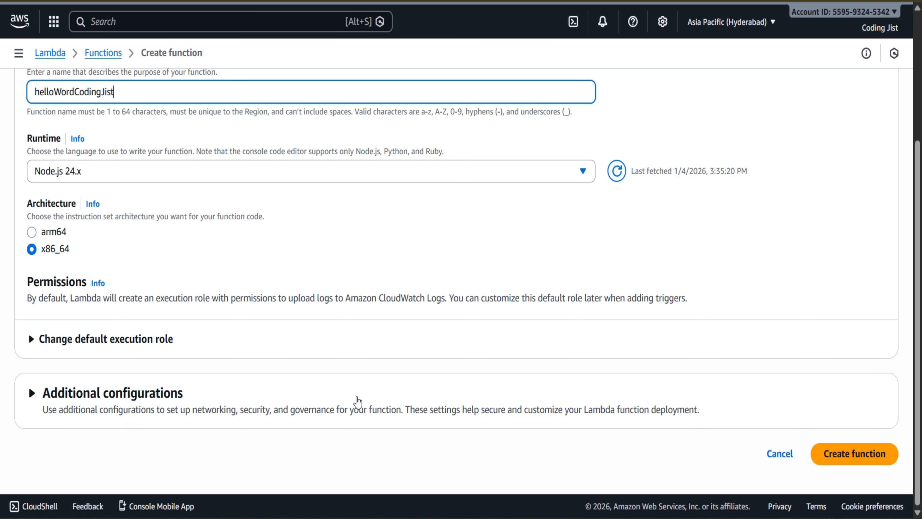
pyautogui.scroll(5, 792, 352)
pyautogui.scroll(-5, 792, 352)
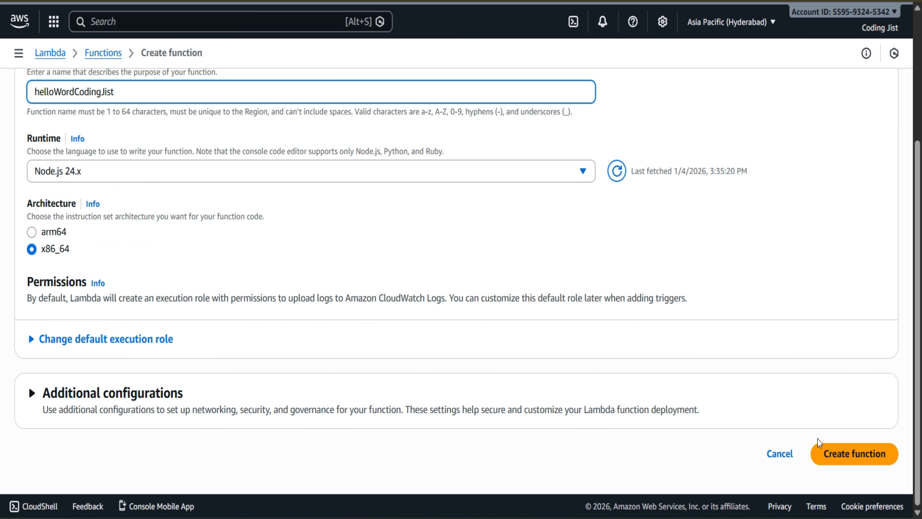
pyautogui.click(850, 451)
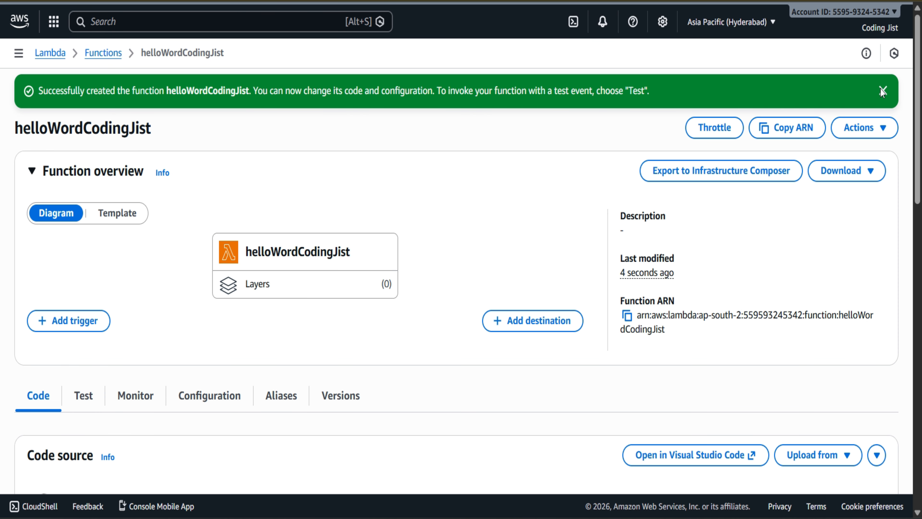
pyautogui.click(882, 90)
# Step: Open the concurrency and recursion detection configuration of the new Hyderabad function
pyautogui.scroll(-4, 563, 201)
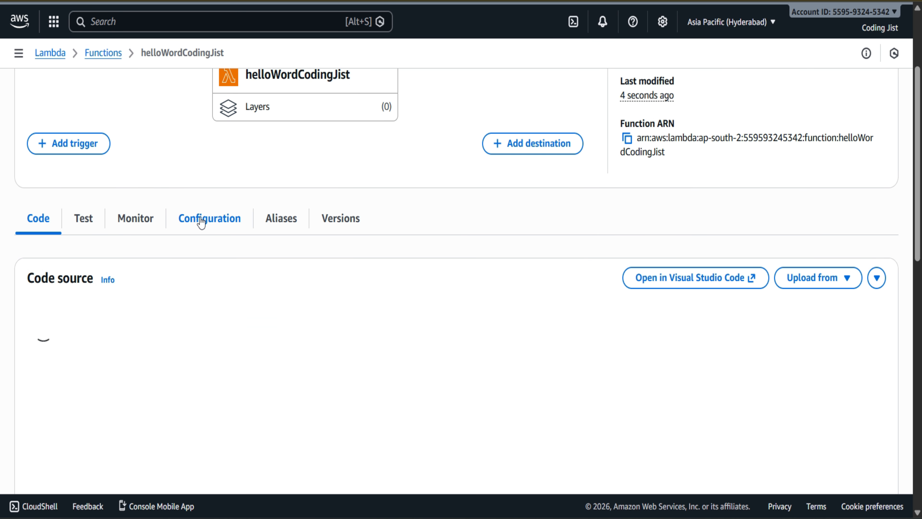
pyautogui.click(228, 223)
pyautogui.scroll(-3, 307, 262)
pyautogui.scroll(-2, 308, 263)
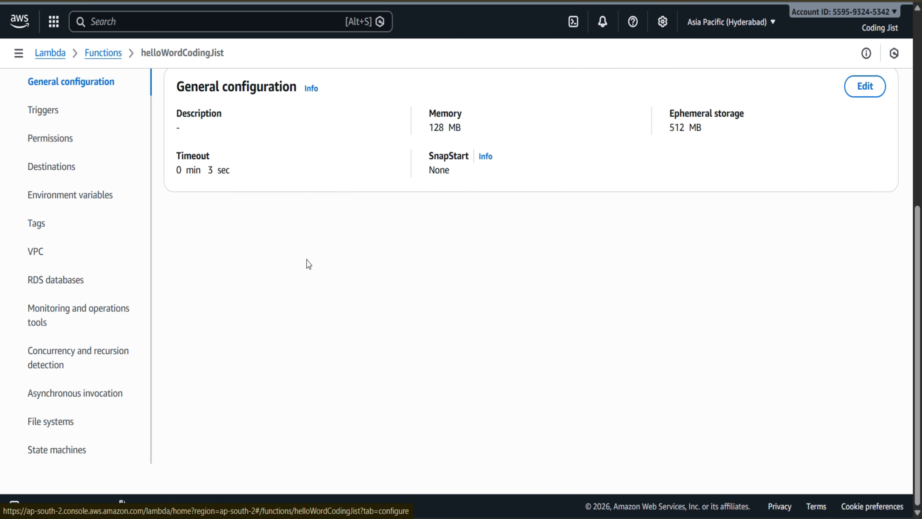
pyautogui.click(42, 365)
pyautogui.scroll(5, 325, 309)
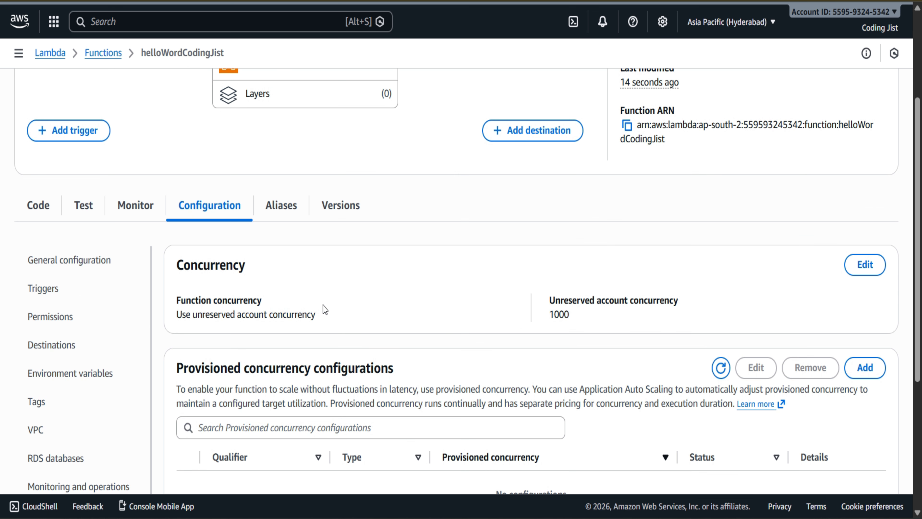
# Step: Reserve a concurrency of 2 for the helloWordCodingJist function and save the change
pyautogui.click(868, 264)
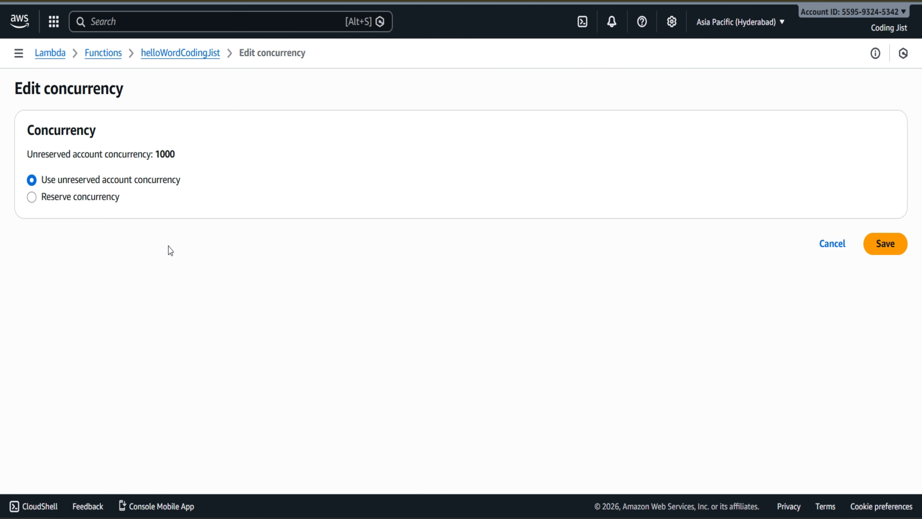
pyautogui.click(32, 197)
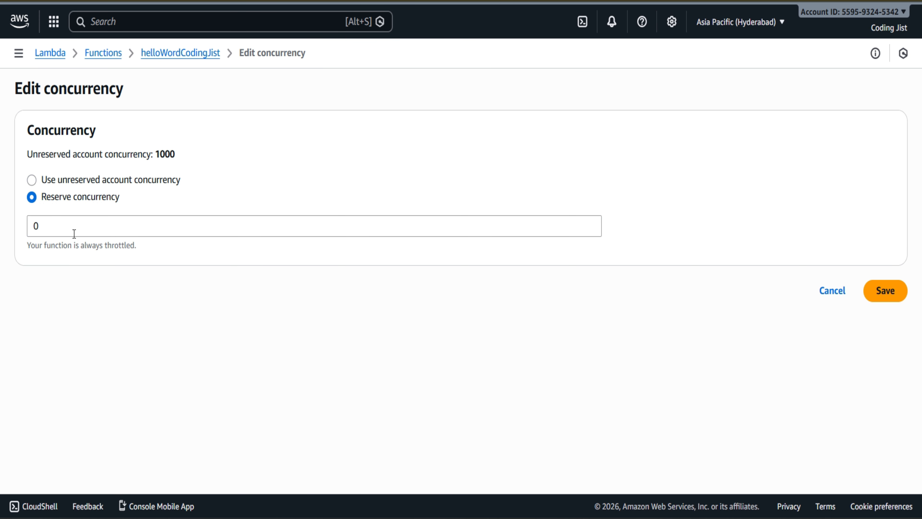
pyautogui.click(65, 232)
pyautogui.press('BackSpace')
pyautogui.write('2')
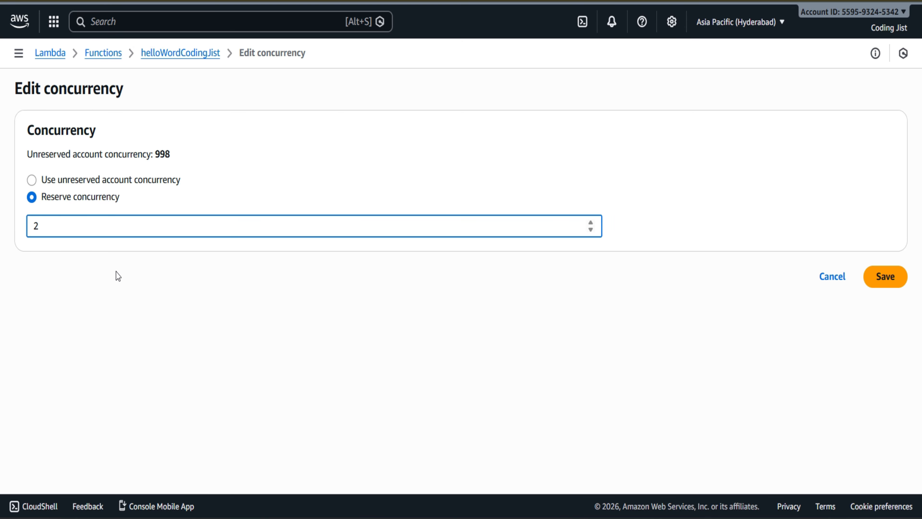
pyautogui.click(123, 286)
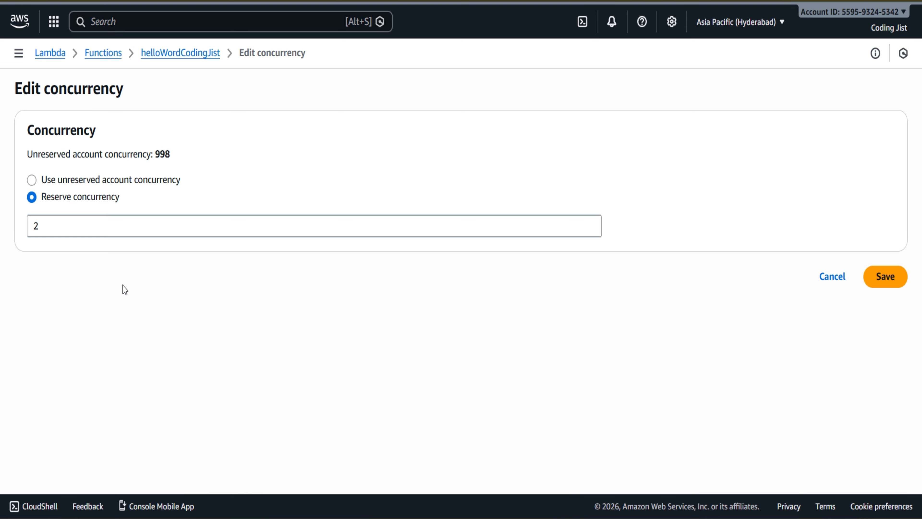
pyautogui.click(887, 285)
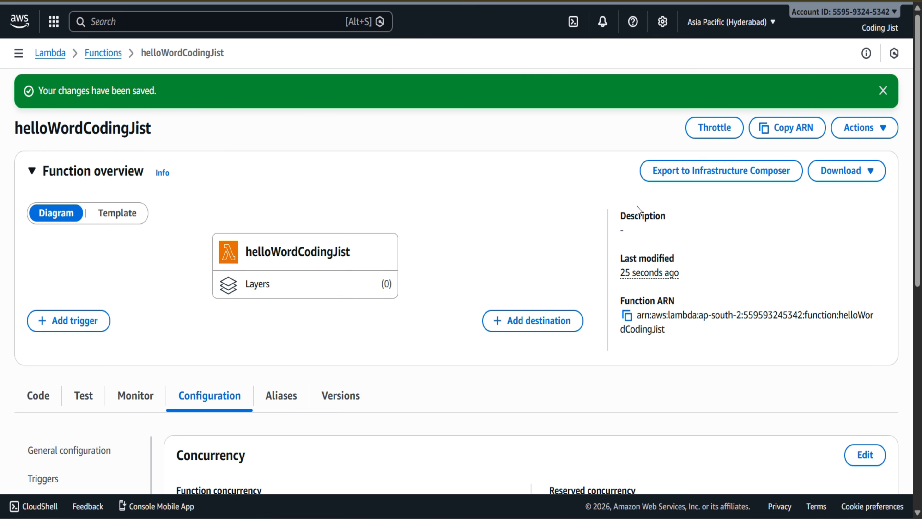
pyautogui.click(883, 91)
# Step: Set the function's timeout to 4 min 0 sec in its general configuration and save the change
pyautogui.scroll(-2, 546, 286)
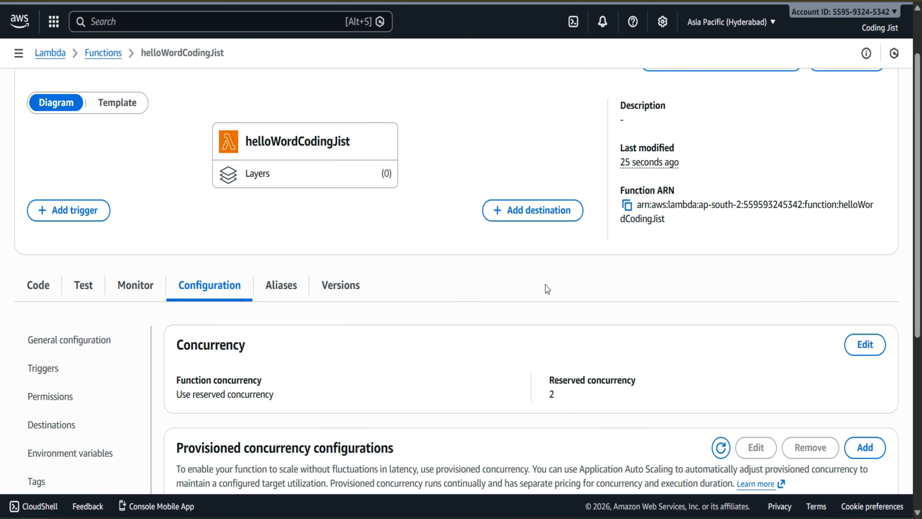
pyautogui.scroll(-2, 546, 286)
pyautogui.scroll(1, 546, 286)
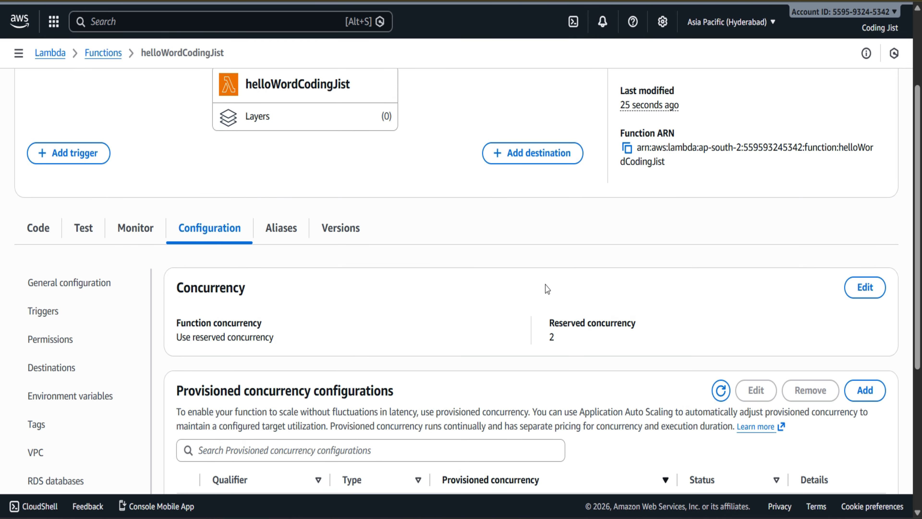
pyautogui.scroll(-5, 545, 286)
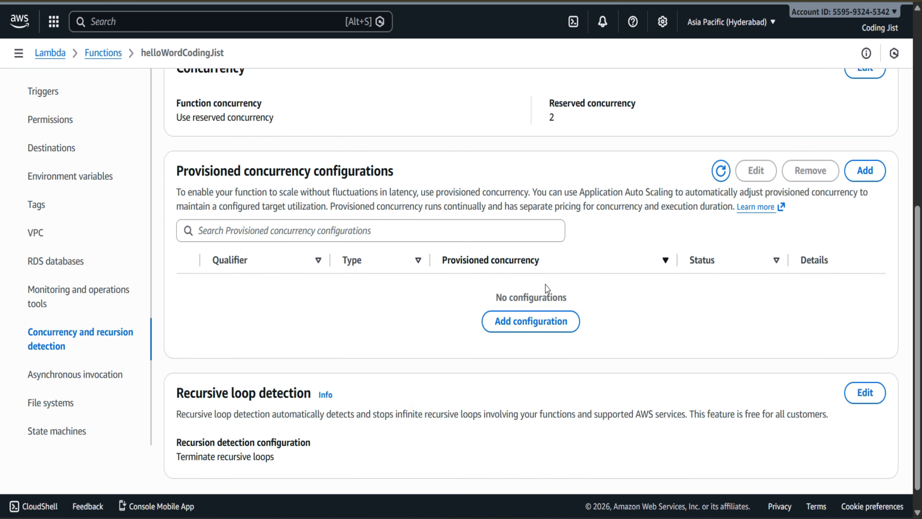
pyautogui.scroll(3, 545, 285)
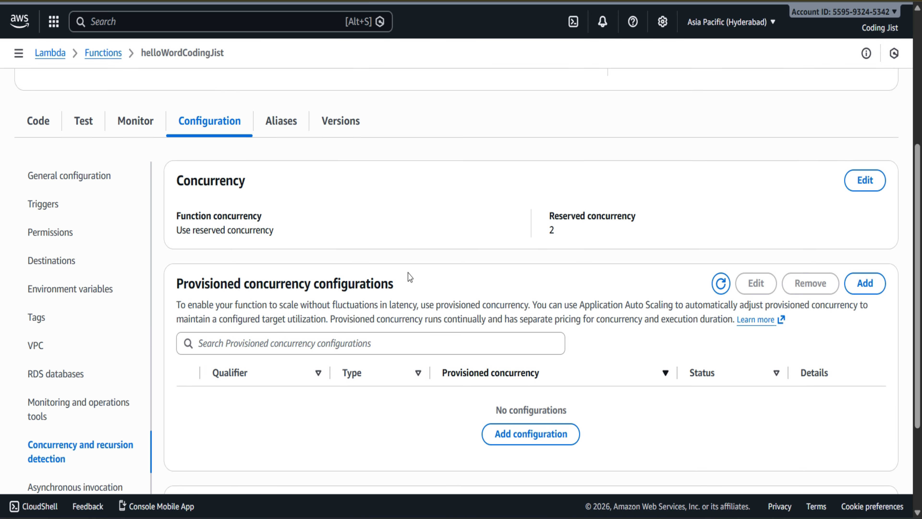
pyautogui.click(52, 177)
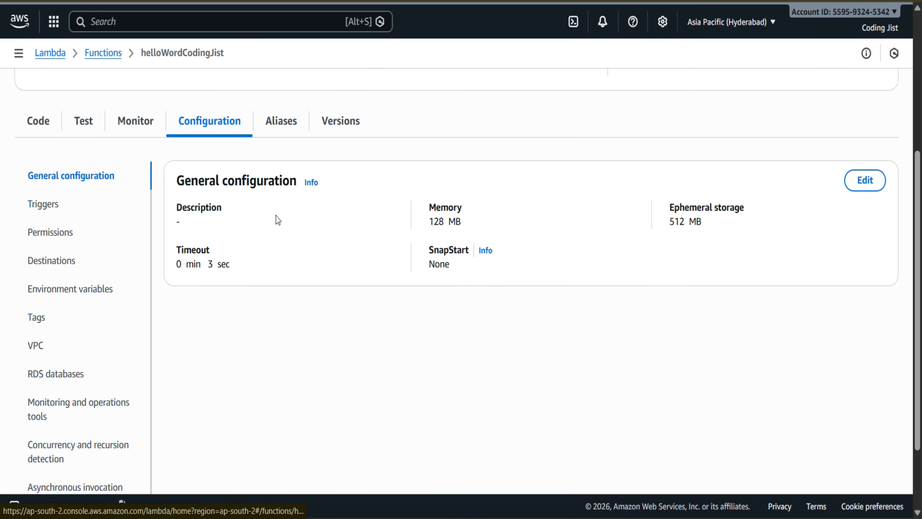
pyautogui.click(865, 180)
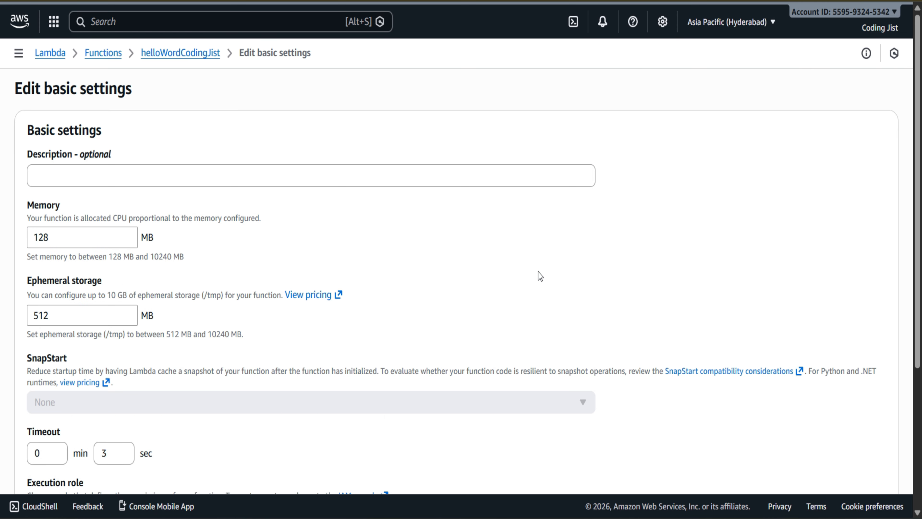
pyautogui.scroll(-4, 228, 330)
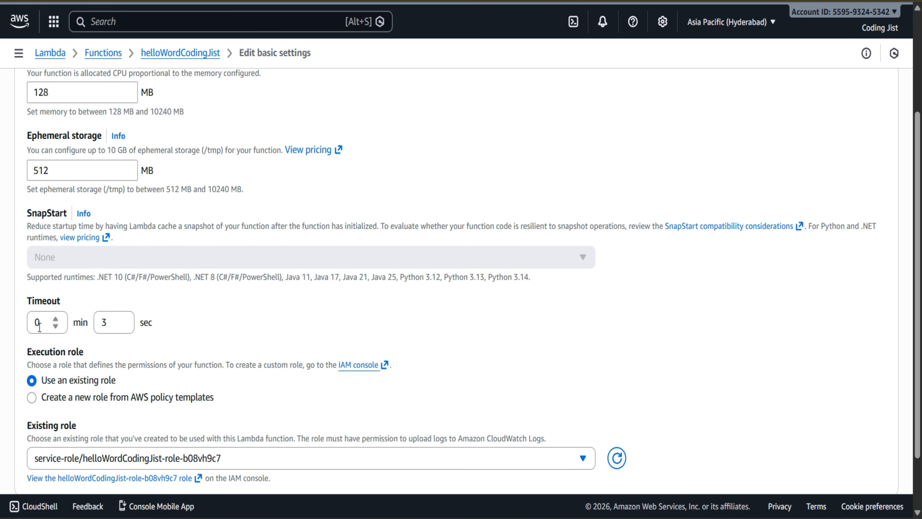
pyautogui.moveTo(40, 325); pyautogui.dragTo(4, 335)
pyautogui.press('Tab')
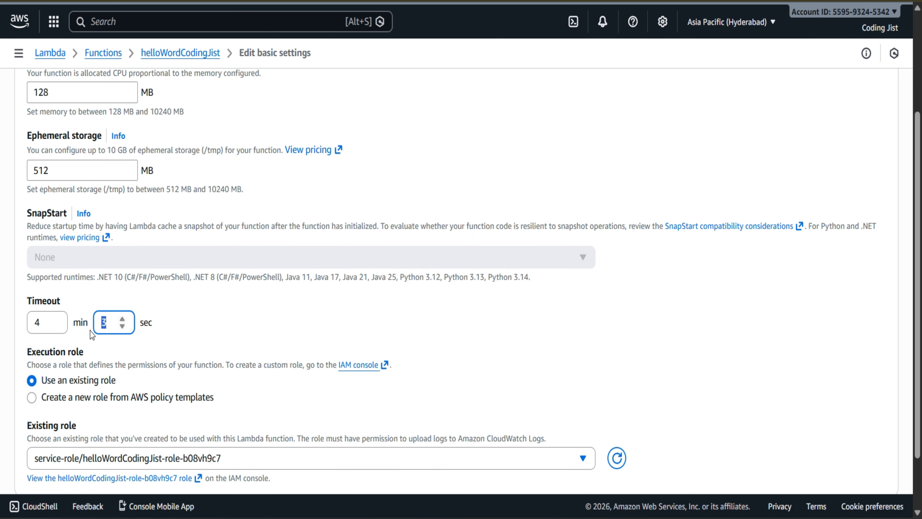
pyautogui.scroll(-2, 90, 331)
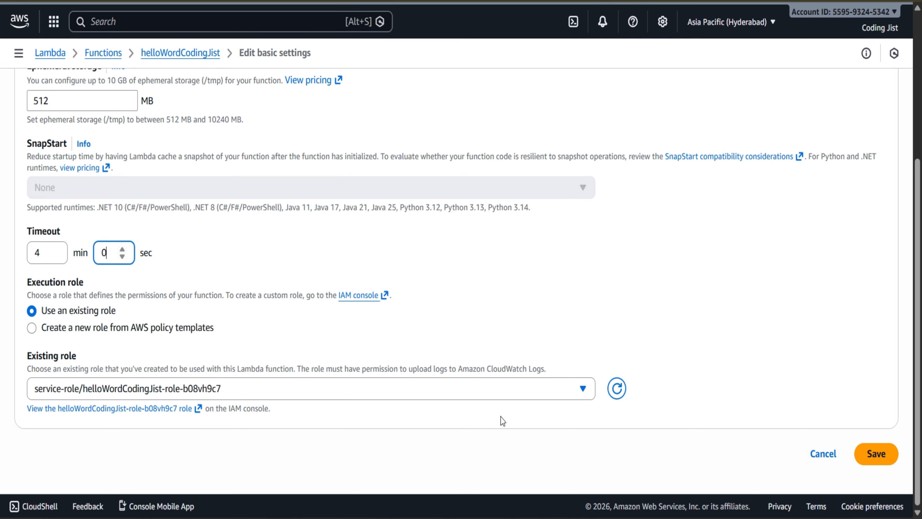
pyautogui.click(875, 454)
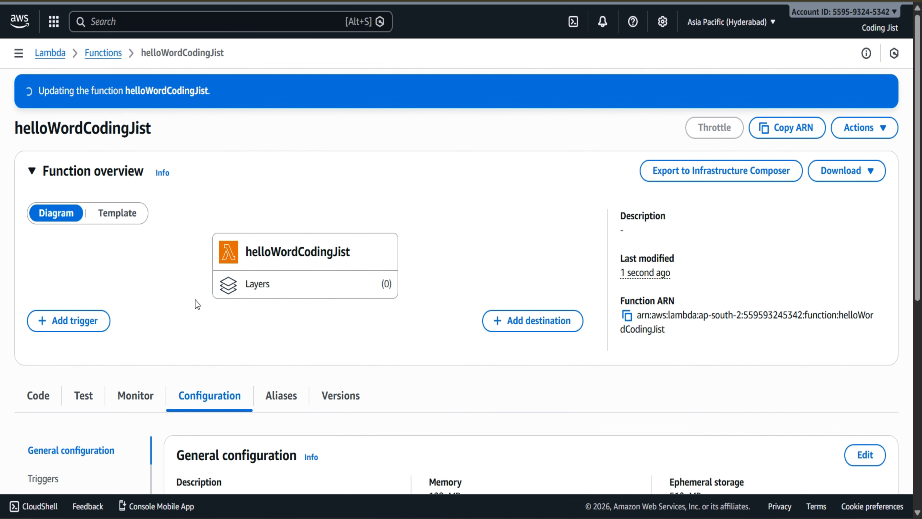
pyautogui.scroll(-3, 206, 359)
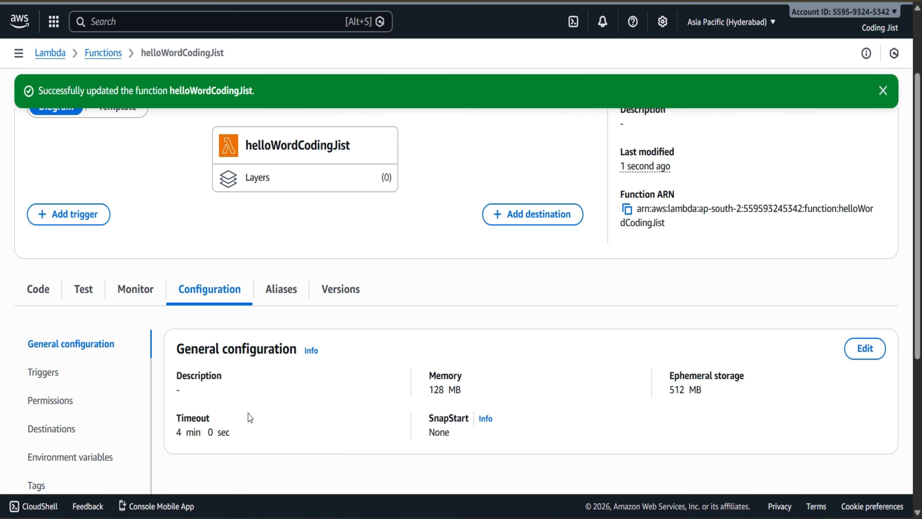
pyautogui.scroll(3, 109, 405)
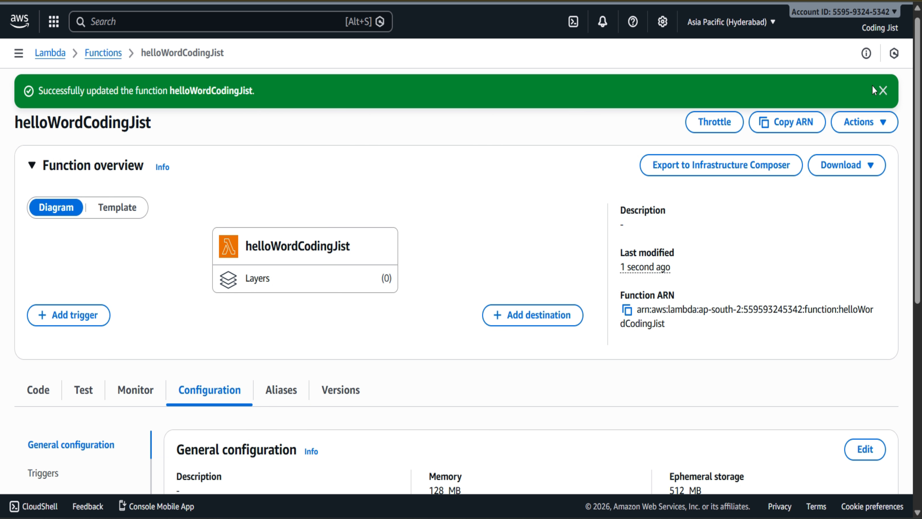
pyautogui.click(888, 88)
# Step: Replace all the default code in index.mjs with the copied handler that waits for a configurable delay
pyautogui.scroll(-4, 486, 261)
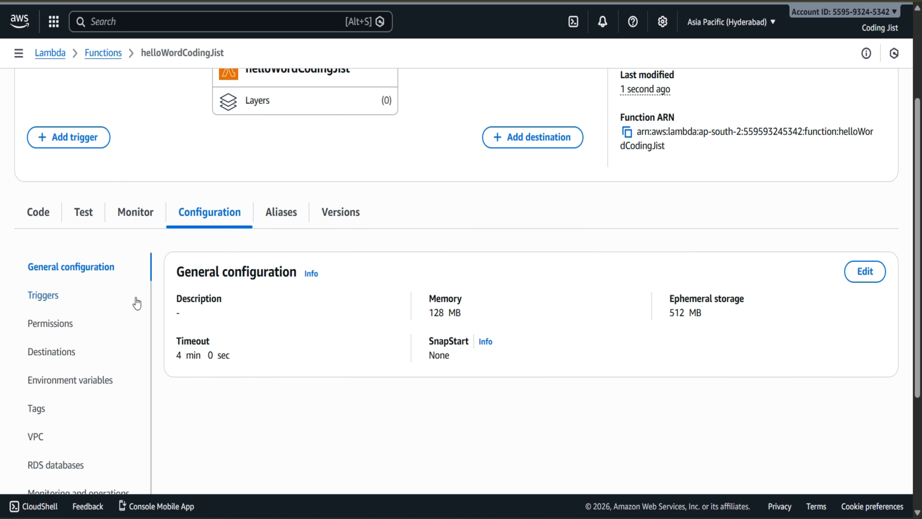
pyautogui.click(43, 212)
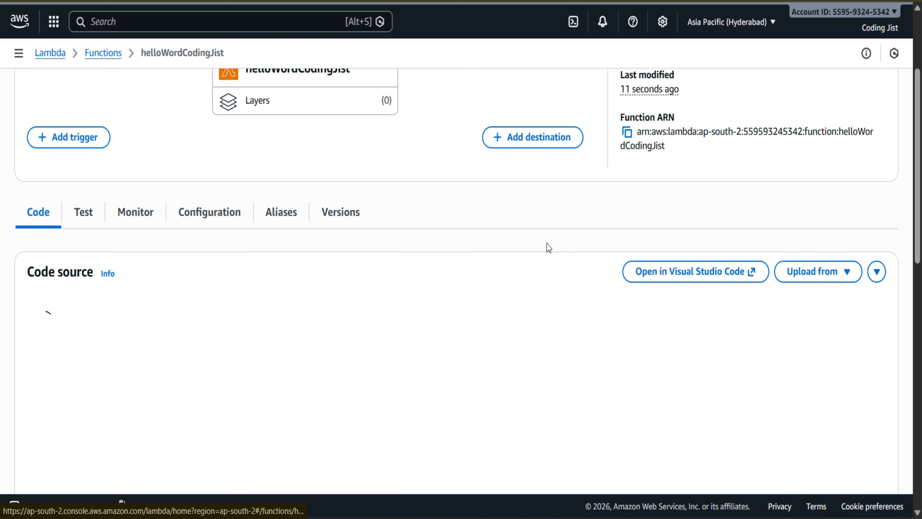
pyautogui.click(282, 395)
pyautogui.hotkey('ctrl', 'a')
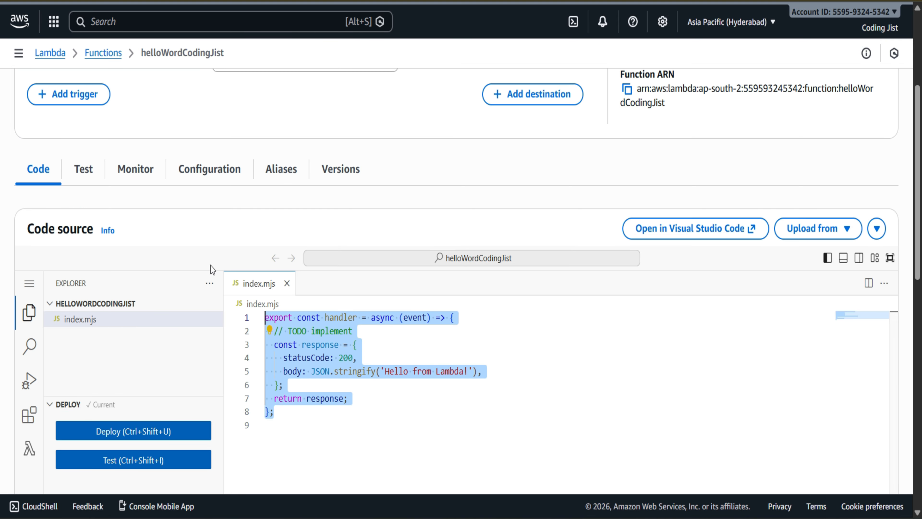
pyautogui.press('BackSpace')
pyautogui.hotkey('ctrl', 'v')
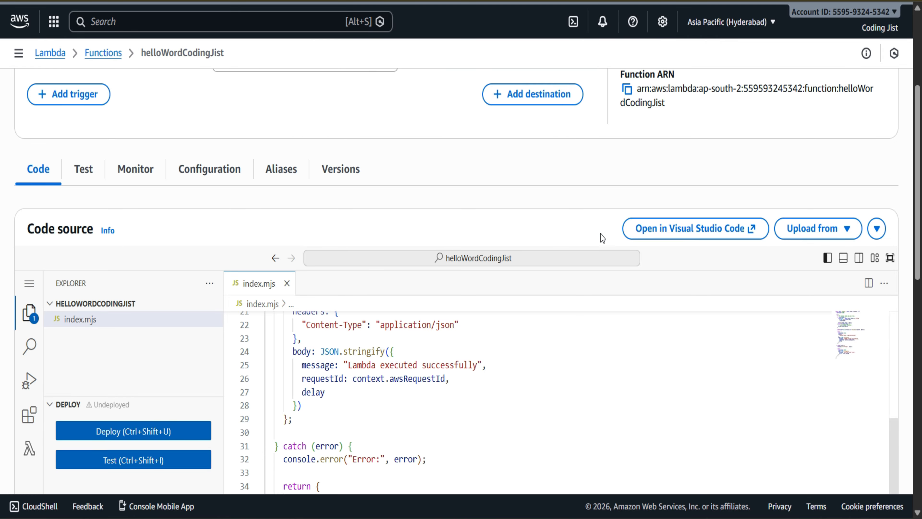
# Step: Examine the new handler code in index.mjs, including the default delay, the event body parsing, the setTimeout wait and the returned response
pyautogui.scroll(-5, 598, 231)
pyautogui.scroll(10, 598, 228)
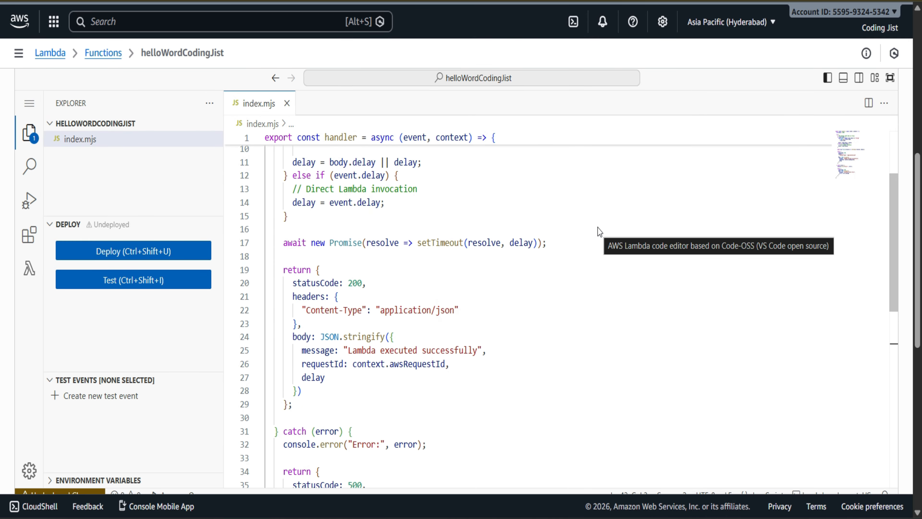
pyautogui.scroll(-5, 598, 227)
pyautogui.scroll(-2, 598, 229)
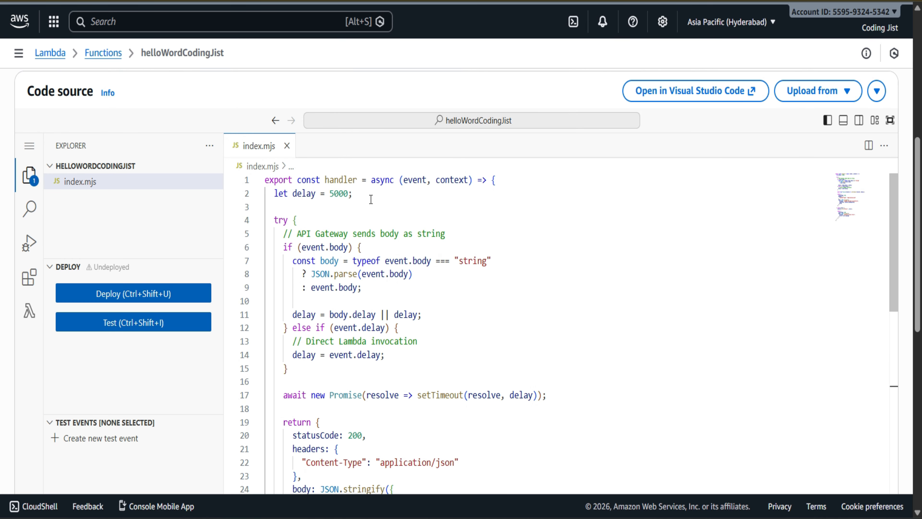
pyautogui.moveTo(330, 195); pyautogui.dragTo(349, 194)
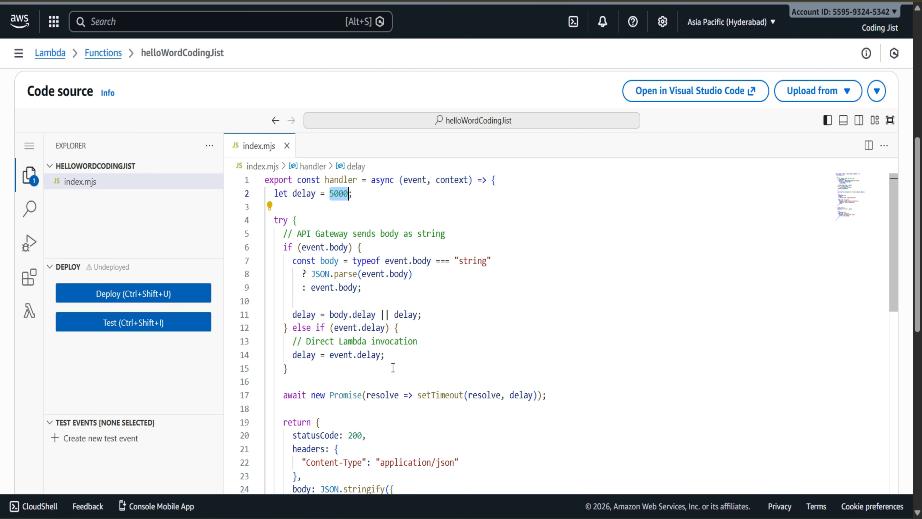
pyautogui.scroll(-2, 393, 368)
pyautogui.scroll(3, 393, 368)
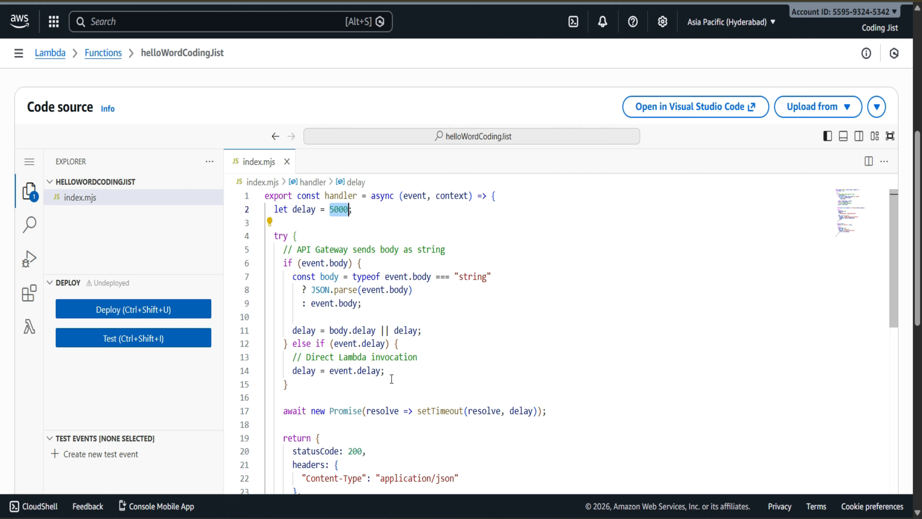
pyautogui.scroll(-3, 446, 386)
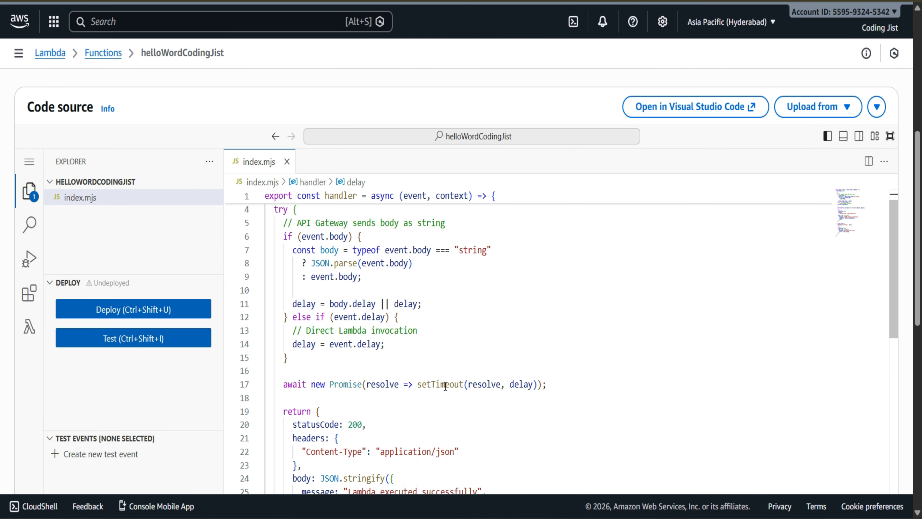
pyautogui.scroll(5, 445, 385)
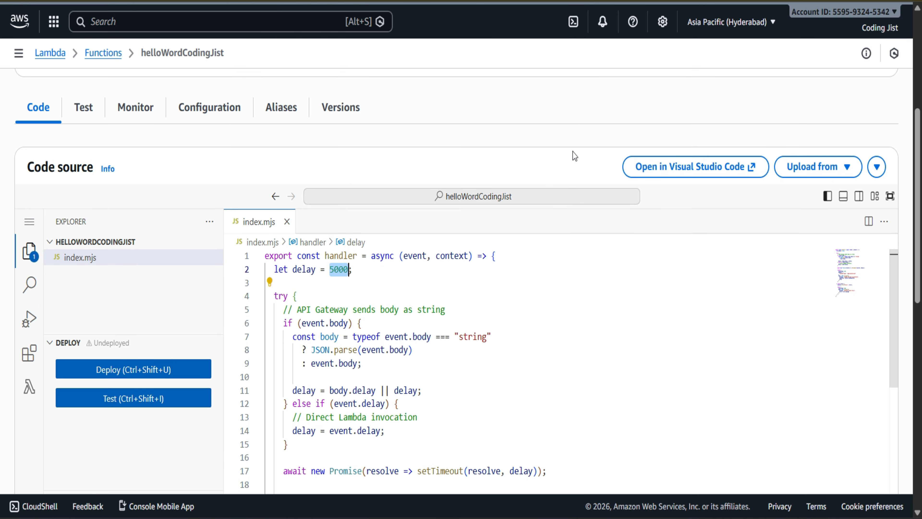
pyautogui.scroll(-5, 574, 155)
pyautogui.scroll(1, 573, 152)
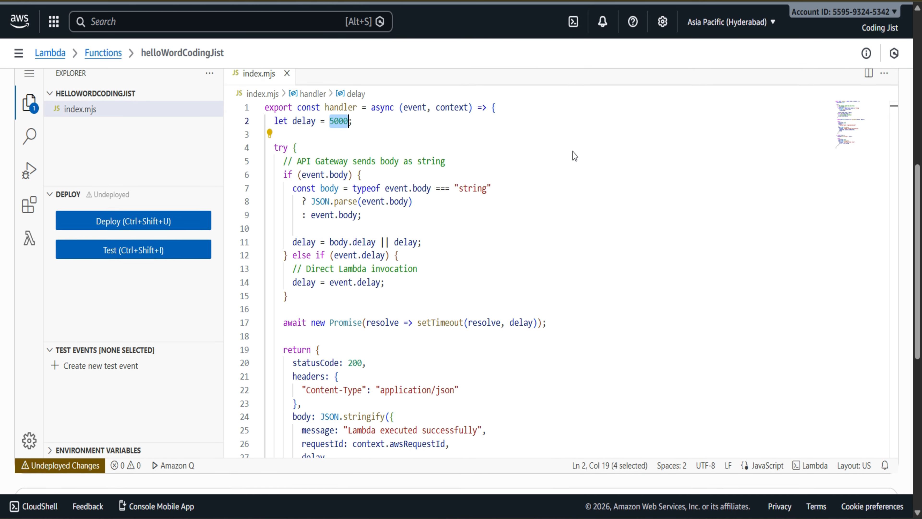
pyautogui.click(304, 194)
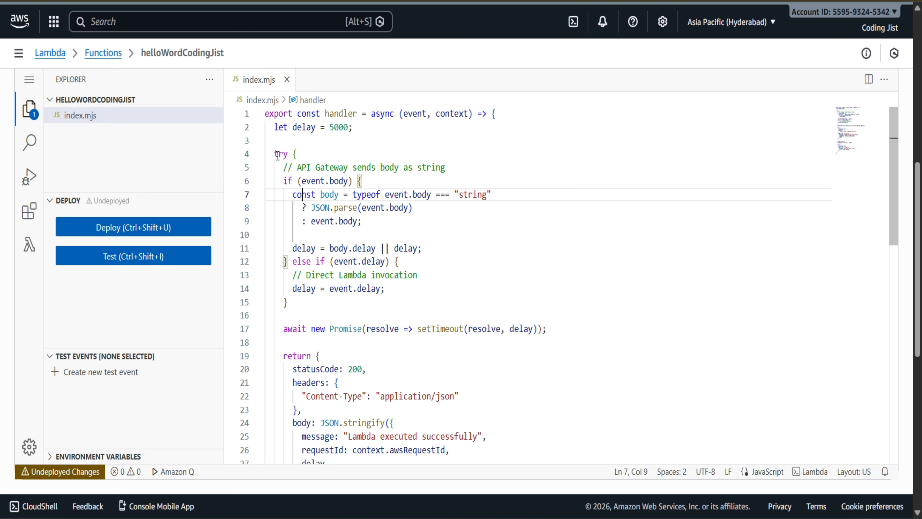
# Step: Examine the handler's 5000 default delay and how its event and context parameters are used in index.mjs
pyautogui.moveTo(361, 124); pyautogui.dragTo(264, 131)
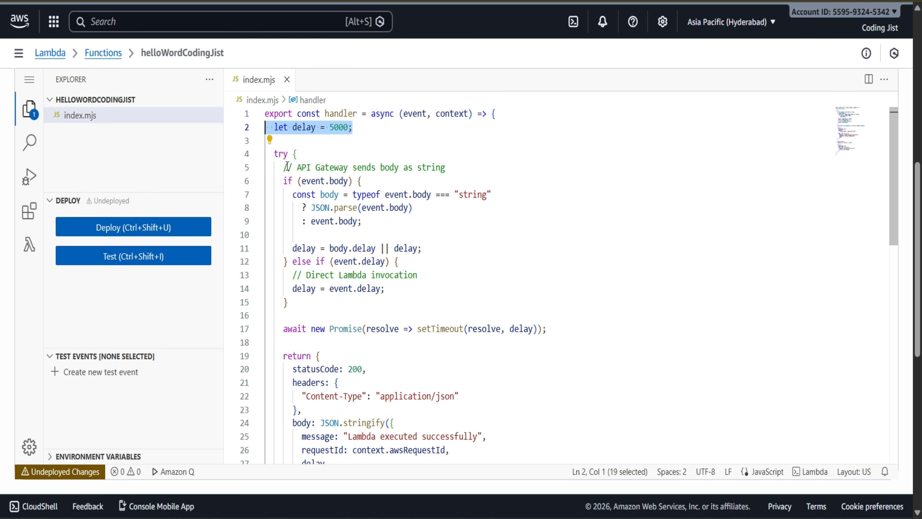
pyautogui.doubleClick(415, 114)
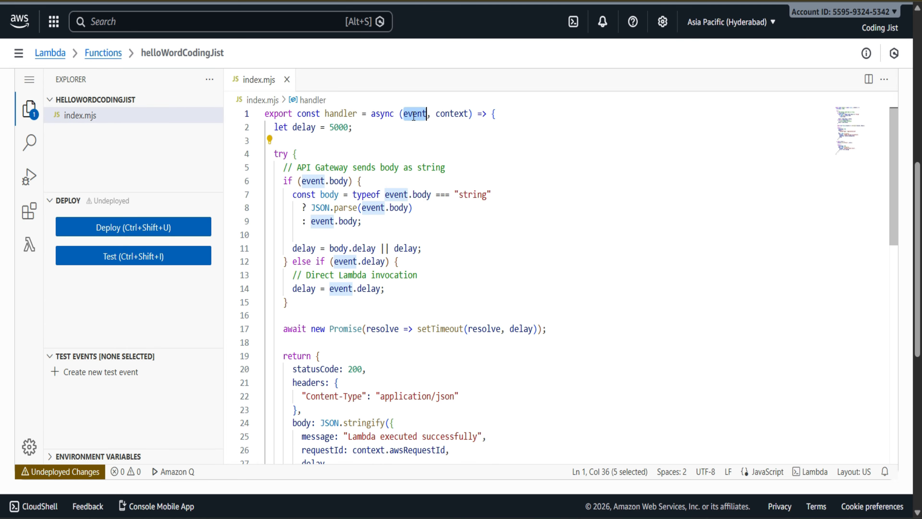
pyautogui.click(460, 115)
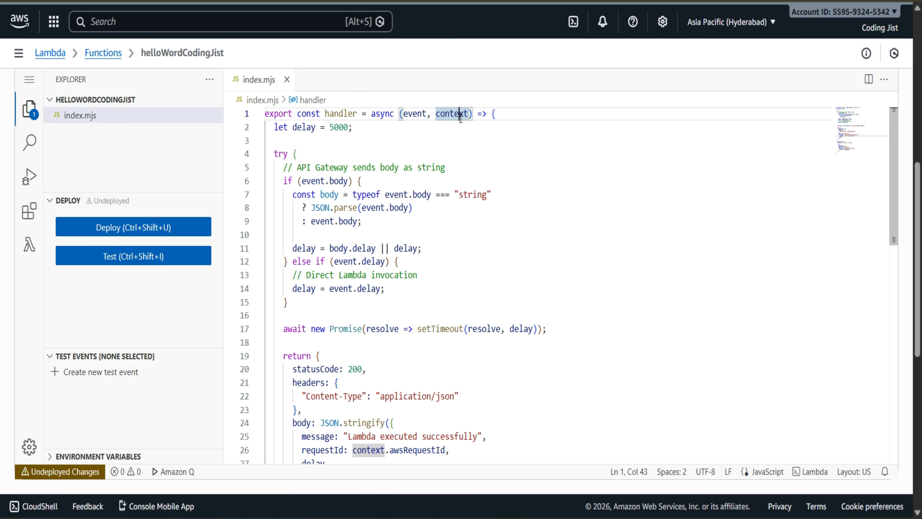
pyautogui.doubleClick(411, 114)
pyautogui.doubleClick(452, 114)
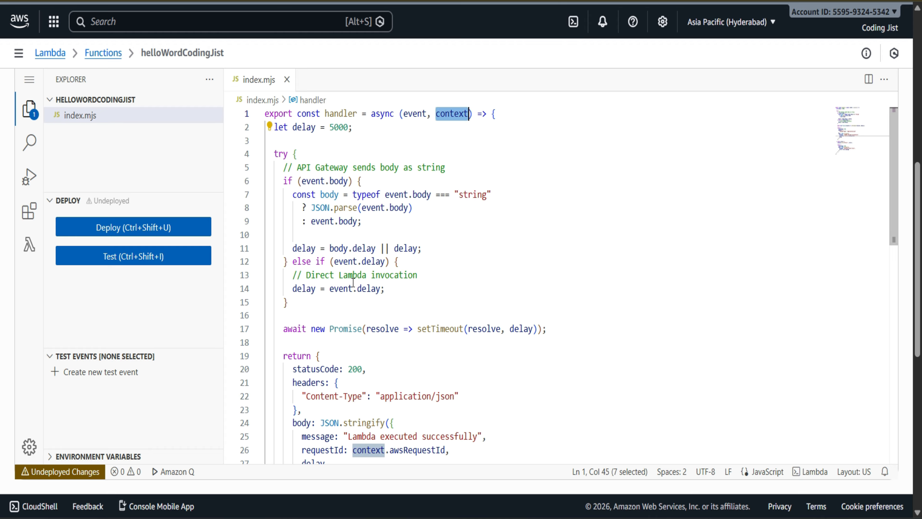
pyautogui.click(296, 303)
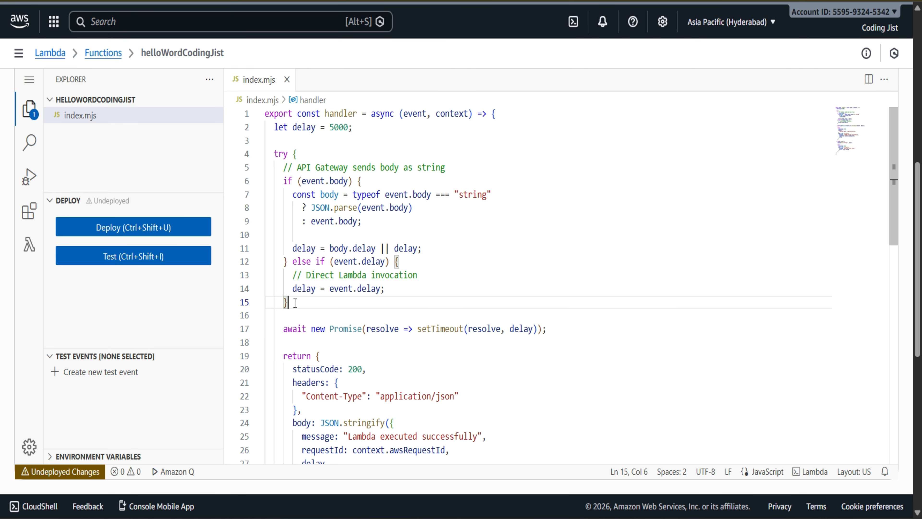
pyautogui.click(406, 118)
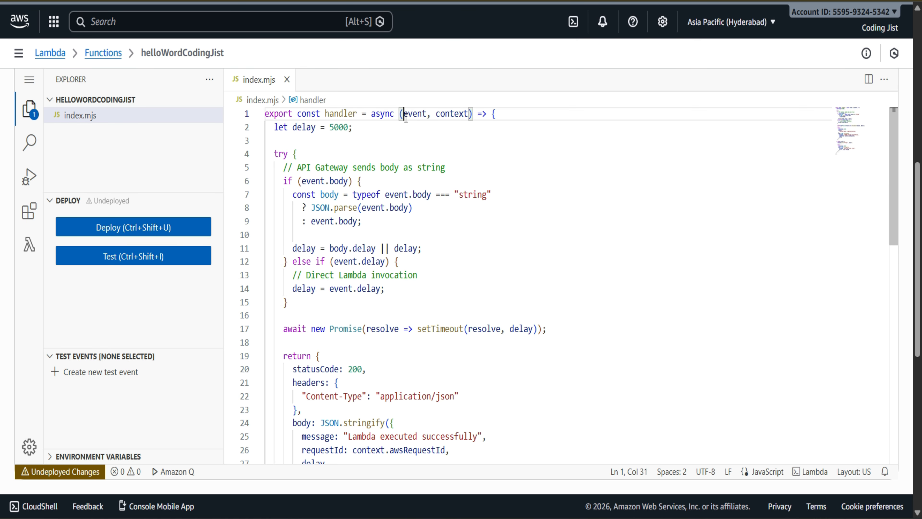
pyautogui.click(428, 226)
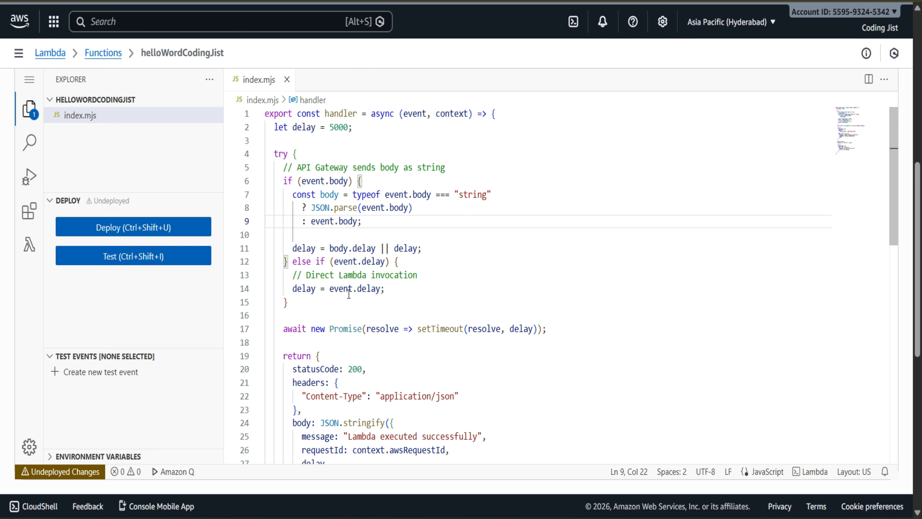
# Step: Examine the awaited setTimeout promise, the status 200 response and the catch block's error response in index.mjs
pyautogui.scroll(-2, 354, 309)
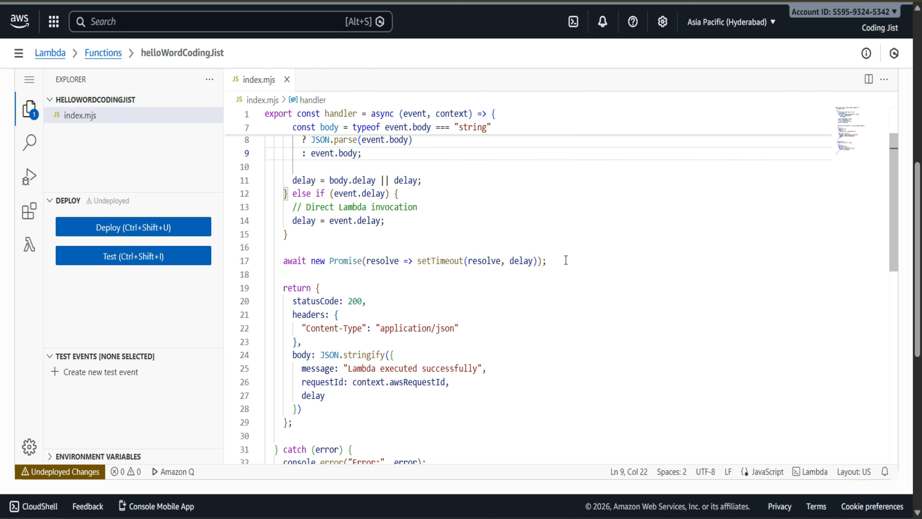
pyautogui.moveTo(566, 260); pyautogui.dragTo(284, 262)
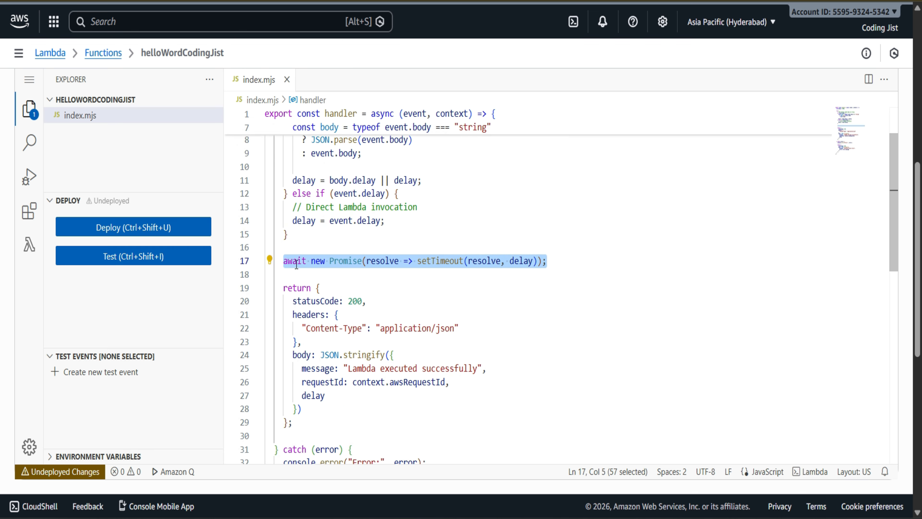
pyautogui.scroll(-2, 506, 299)
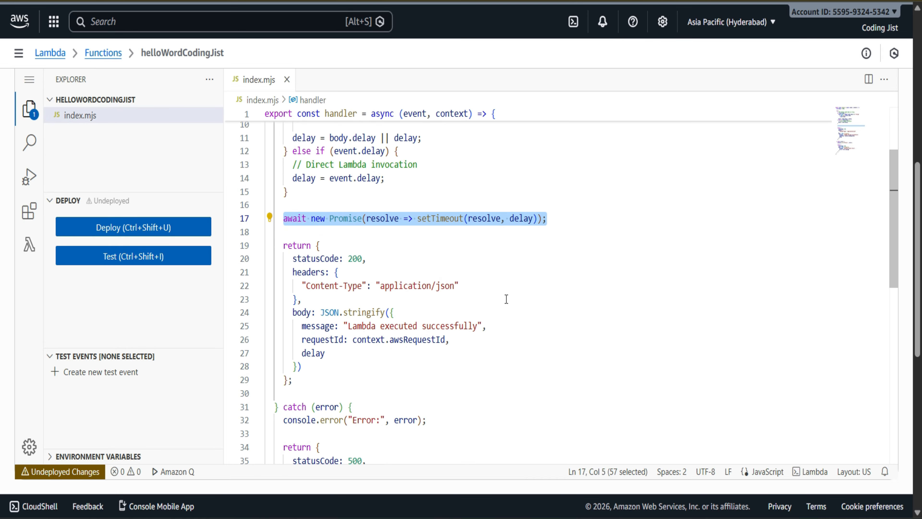
pyautogui.scroll(-1, 363, 280)
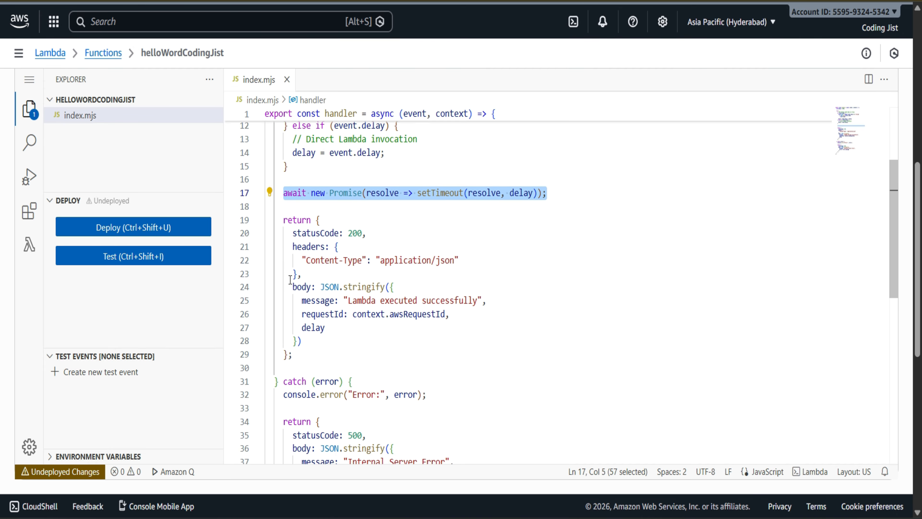
pyautogui.scroll(-3, 354, 313)
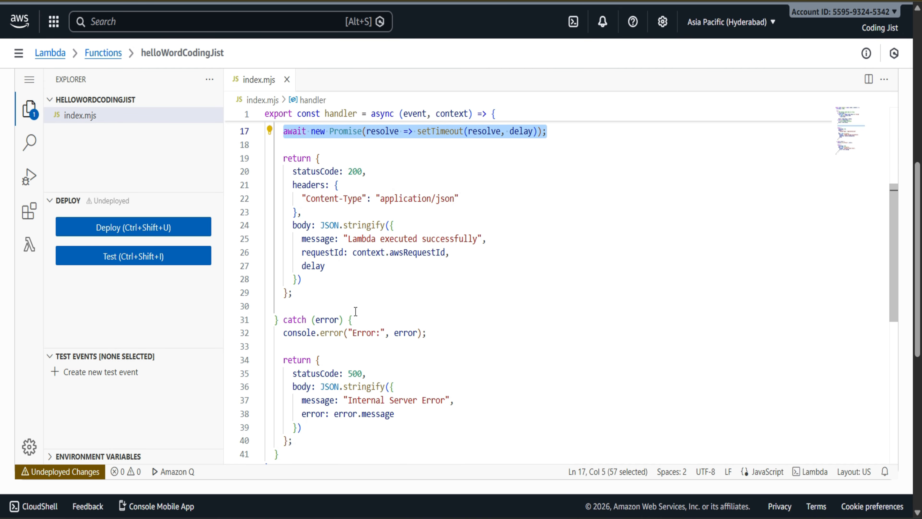
pyautogui.scroll(-4, 356, 311)
pyautogui.scroll(4, 355, 312)
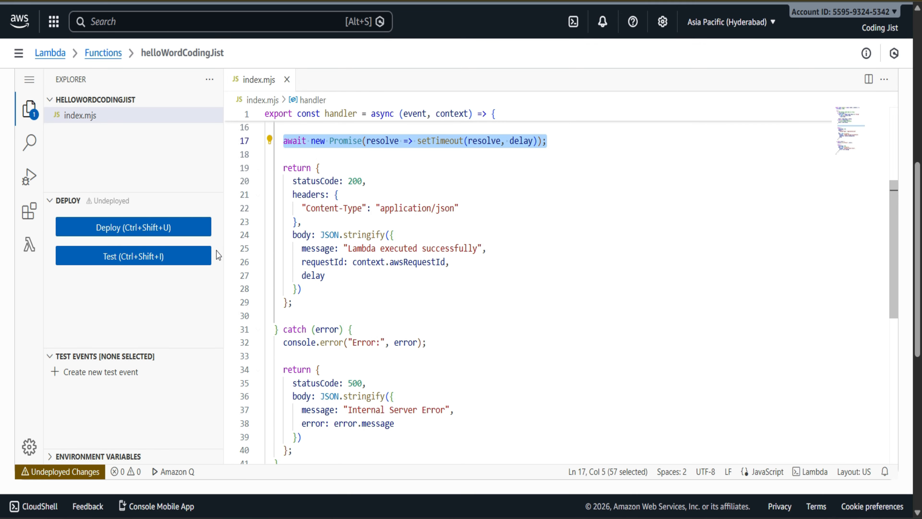
# Step: Deploy the updated code to the helloWordCodingJist function
pyautogui.click(166, 228)
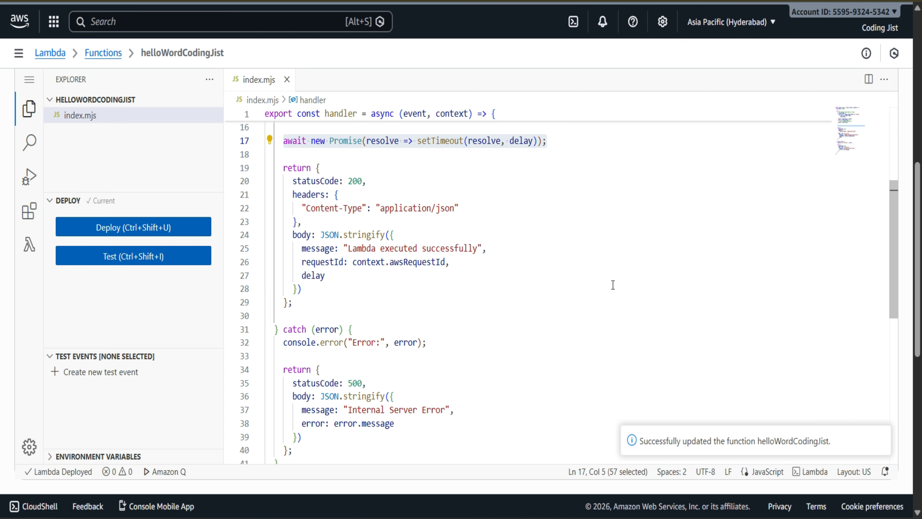
pyautogui.scroll(3, 613, 283)
pyautogui.scroll(5, 613, 285)
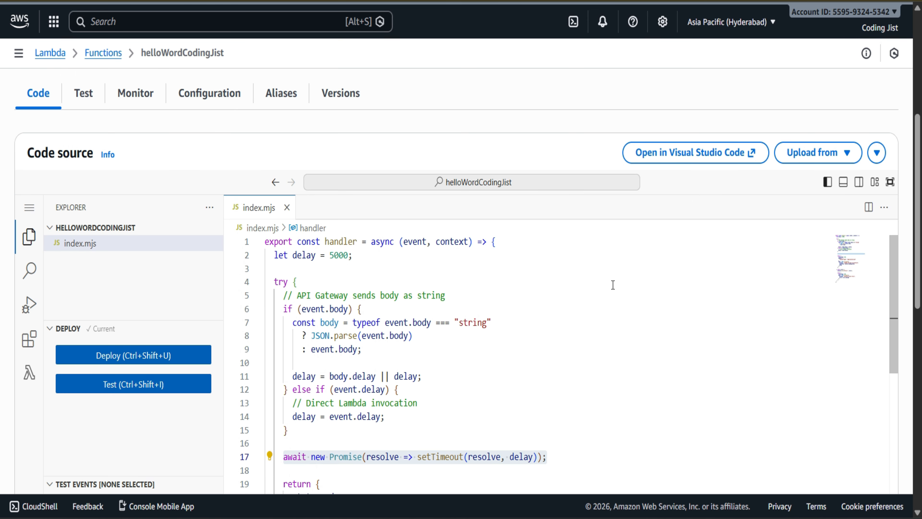
pyautogui.scroll(-3, 614, 285)
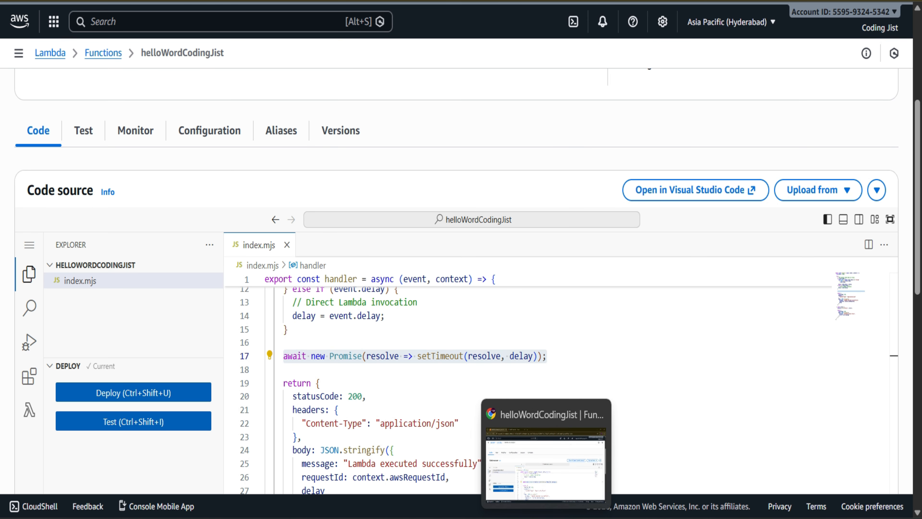
# Step: Switch to the AWS Lambda canvas in Eraser and place a Lambda icon in the empty area beside the Reserved Concurrency = 2 diagram
pyautogui.click(226, 2)
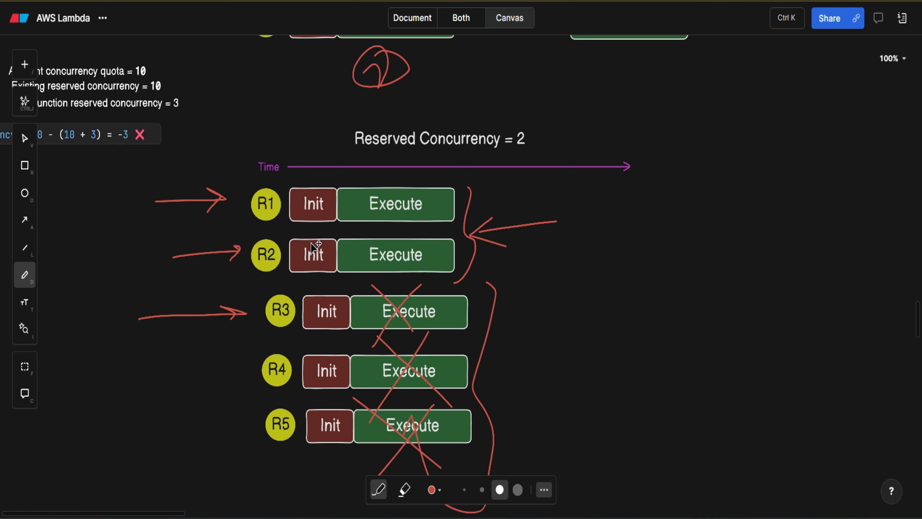
pyautogui.scroll(10, 612, 203)
pyautogui.hscroll(4, 612, 204)
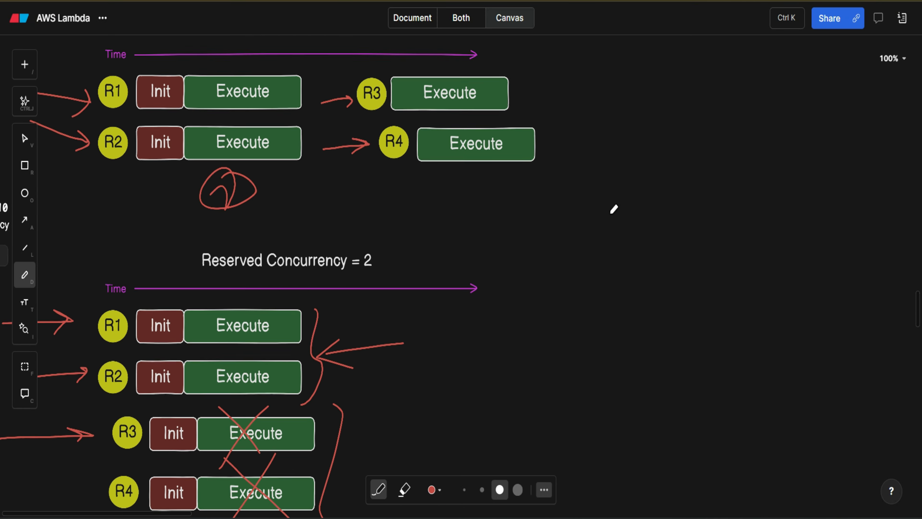
pyautogui.press('v')
pyautogui.moveTo(494, 149); pyautogui.dragTo(762, 354)
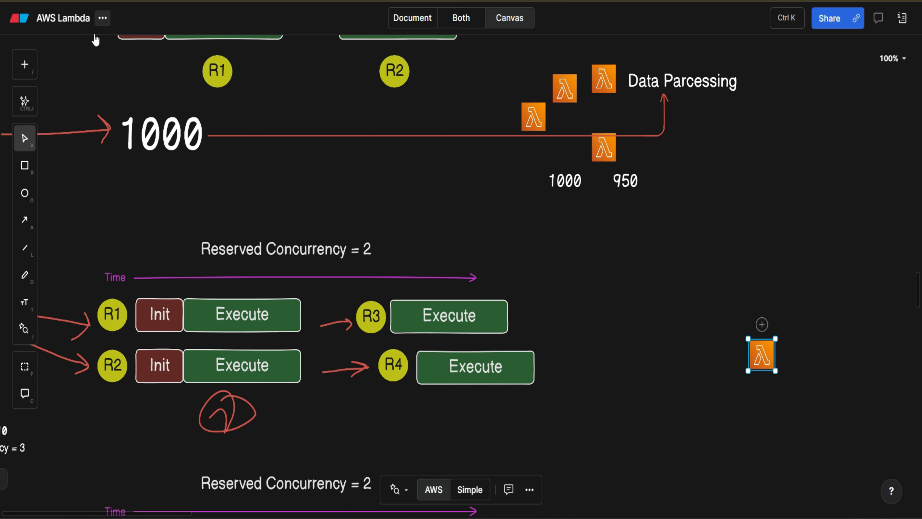
# Step: Search the icon library for api and insert the AWS API Gateway icon just before the Lambda icon
pyautogui.click(28, 69)
pyautogui.write('api')
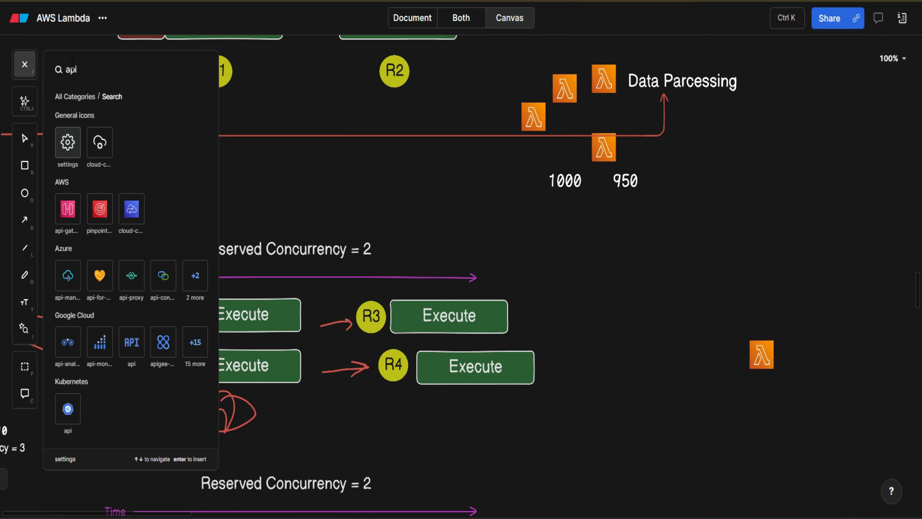
pyautogui.click(68, 210)
pyautogui.click(695, 354)
# Step: Connect API Gateway to Lambda with an arrow and add an incoming request arrow pointing at API Gateway
pyautogui.press('a')
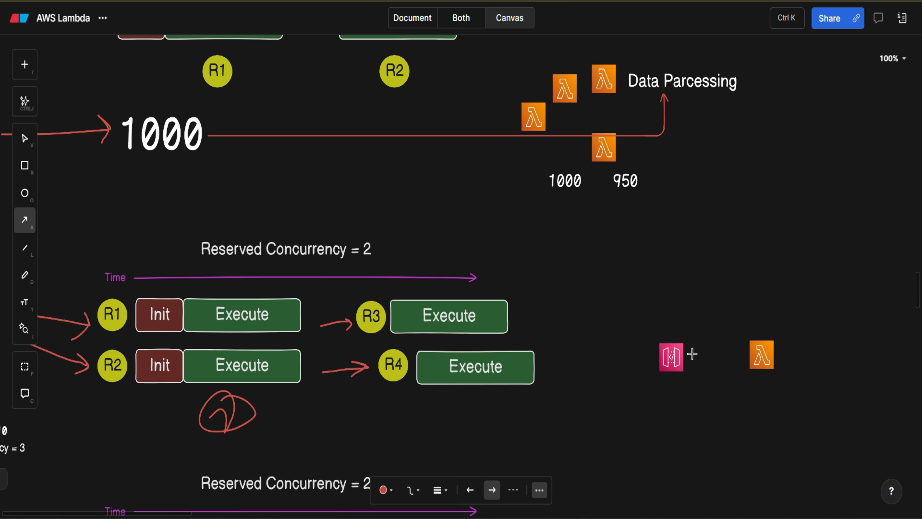
pyautogui.moveTo(692, 358); pyautogui.dragTo(751, 357)
pyautogui.press('a')
pyautogui.moveTo(601, 359); pyautogui.dragTo(658, 357)
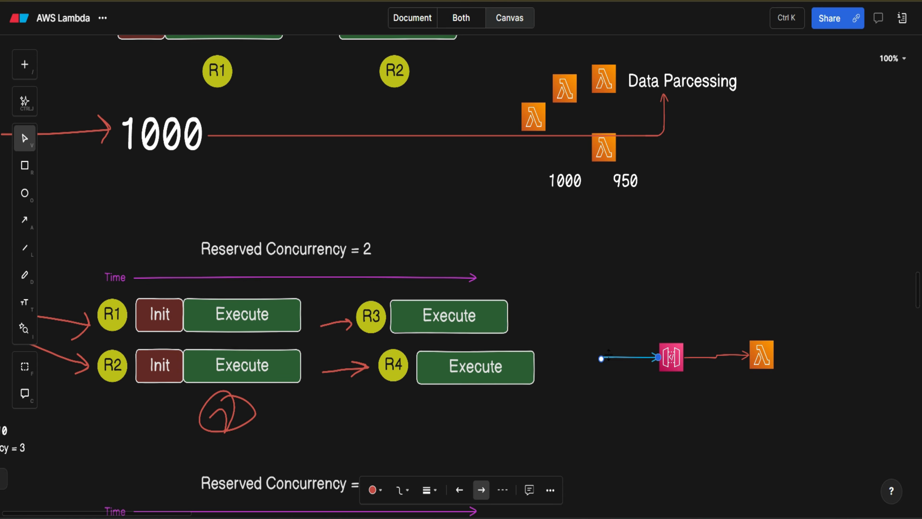
pyautogui.click(684, 397)
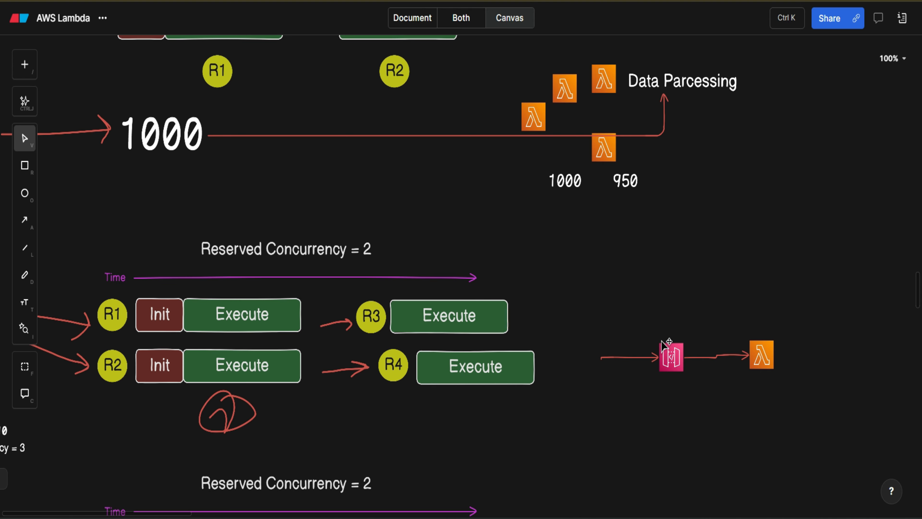
# Step: Add the text label "POST /" above the API Gateway icon
pyautogui.click(672, 363)
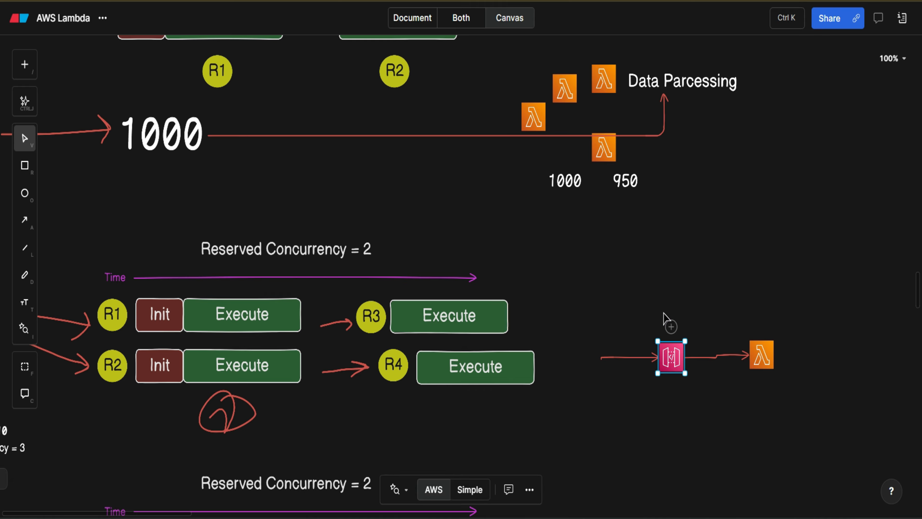
pyautogui.doubleClick(645, 306)
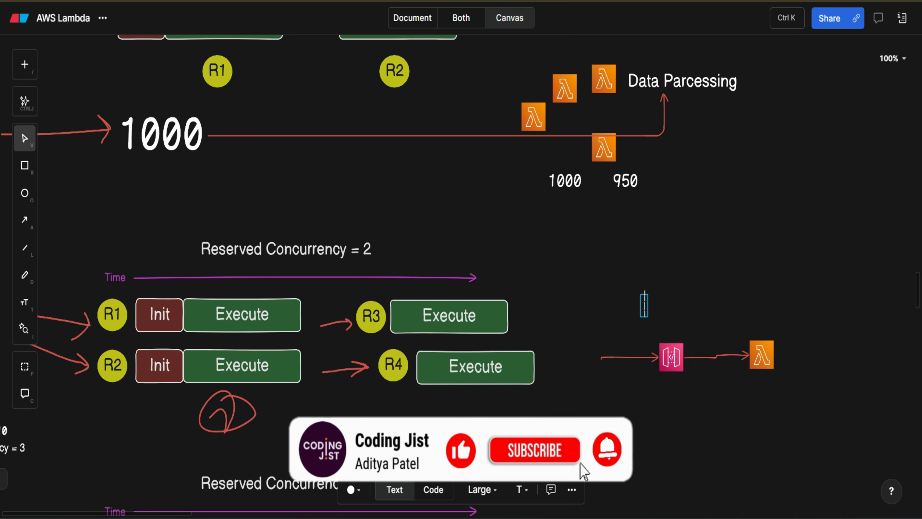
pyautogui.write('POST')
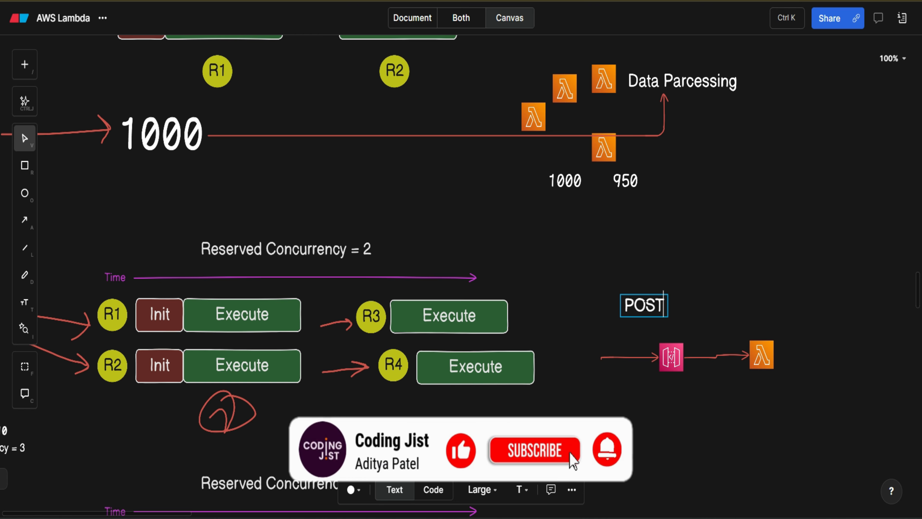
pyautogui.write(' /')
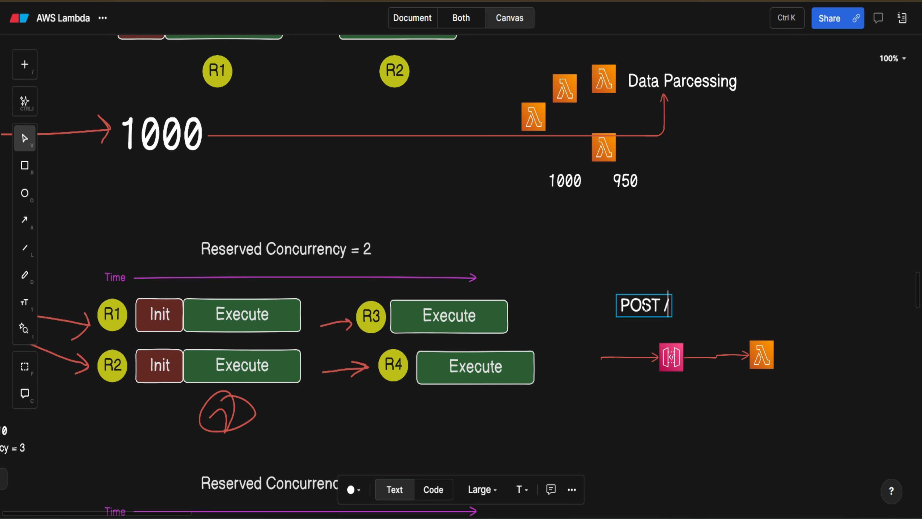
pyautogui.click(766, 260)
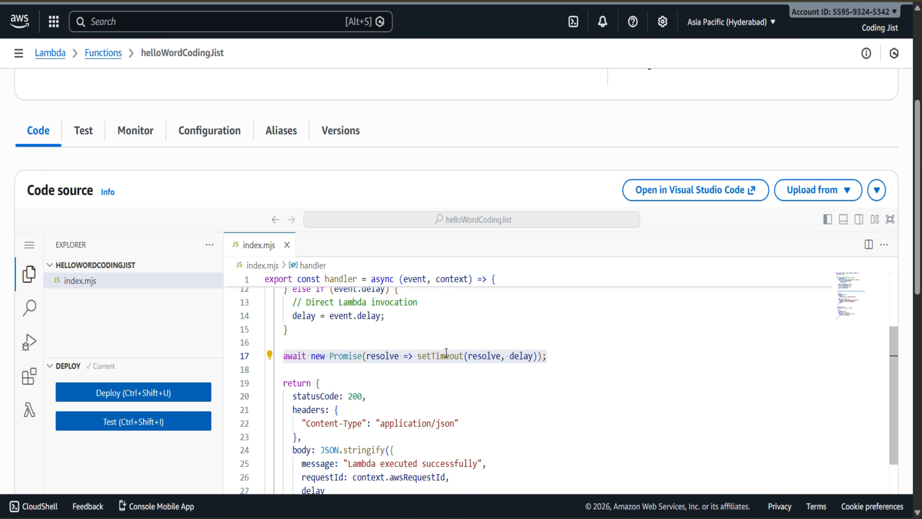
# Step: Switch back to the AWS console and examine how the handler parses event.body to get the delay
pyautogui.scroll(3, 449, 351)
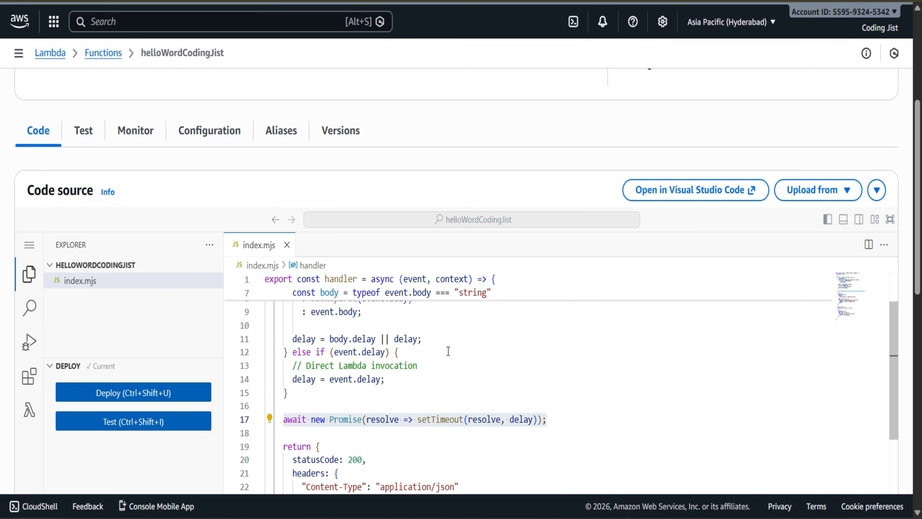
pyautogui.scroll(2, 449, 351)
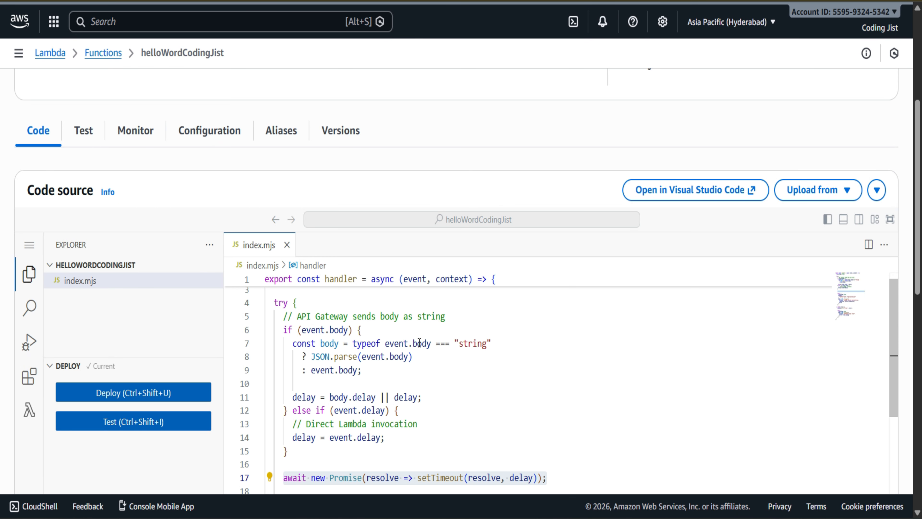
pyautogui.click(363, 358)
pyautogui.click(390, 358)
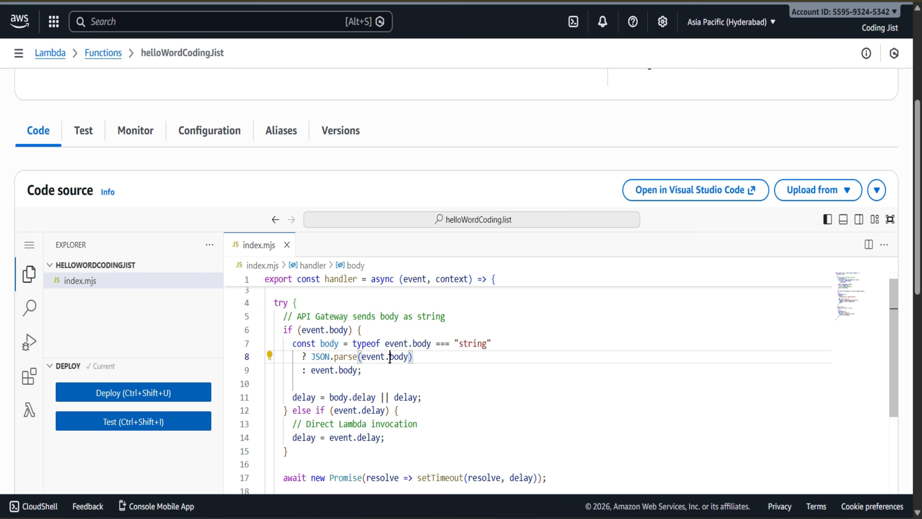
pyautogui.scroll(-4, 379, 390)
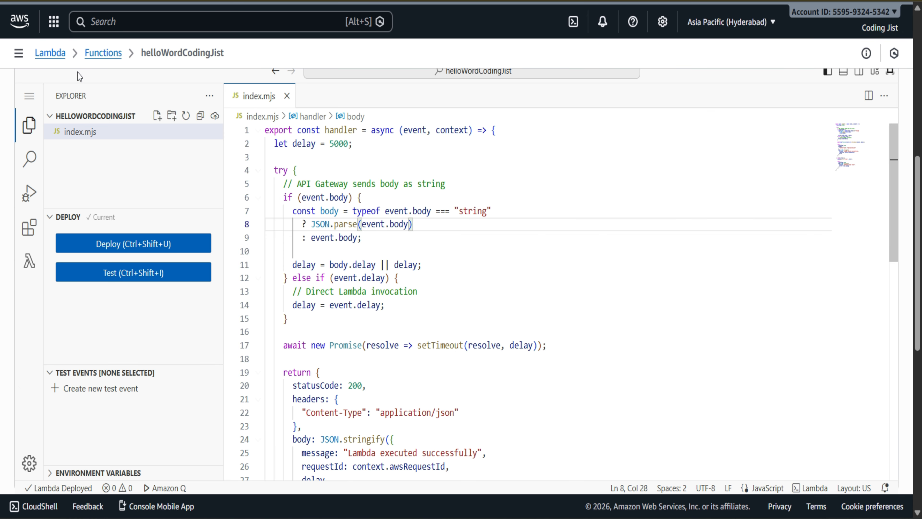
# Step: Find and open the API Gateway service and start building a new HTTP API
pyautogui.click(126, 17)
pyautogui.write('apig')
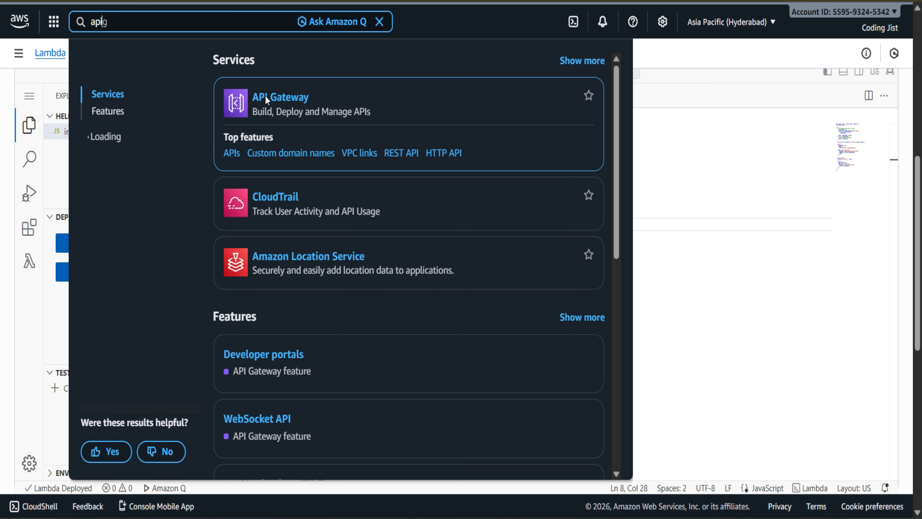
pyautogui.click(267, 100)
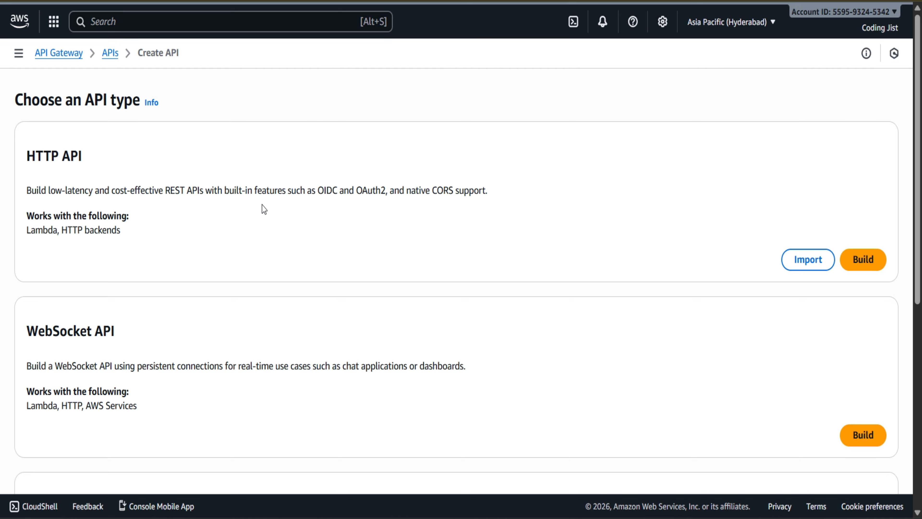
pyautogui.click(849, 258)
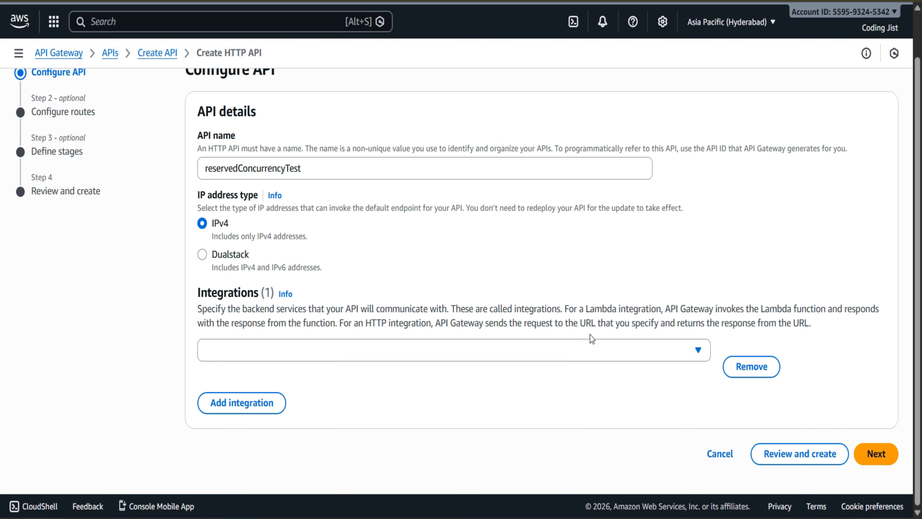
# Step: Add a Lambda integration to the API using the helloWordCodingJist function in ap-south-2, and proceed to route configuration
pyautogui.click(590, 349)
pyautogui.click(289, 200)
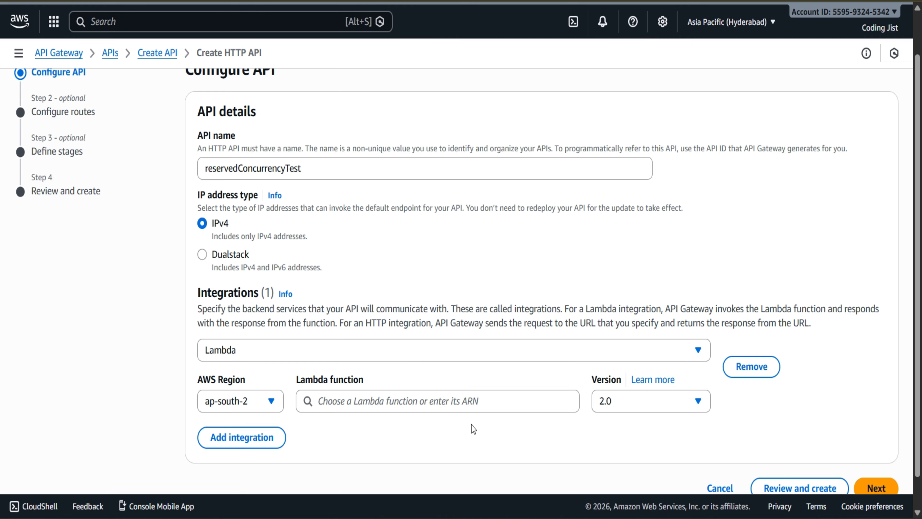
pyautogui.scroll(-1, 471, 427)
pyautogui.click(479, 367)
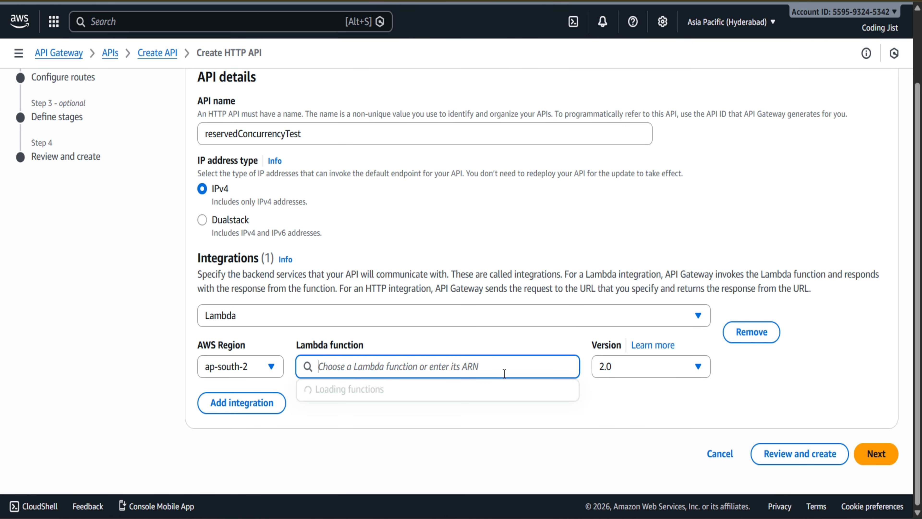
pyautogui.click(420, 406)
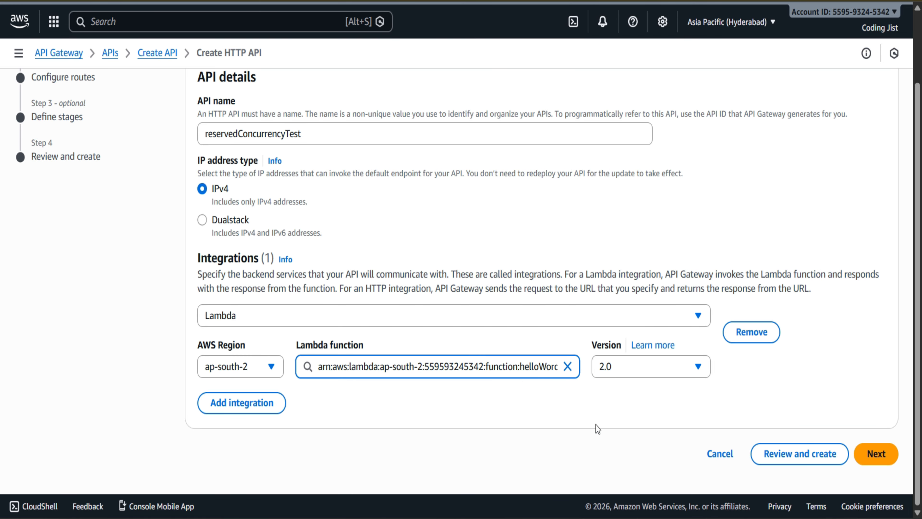
pyautogui.click(866, 448)
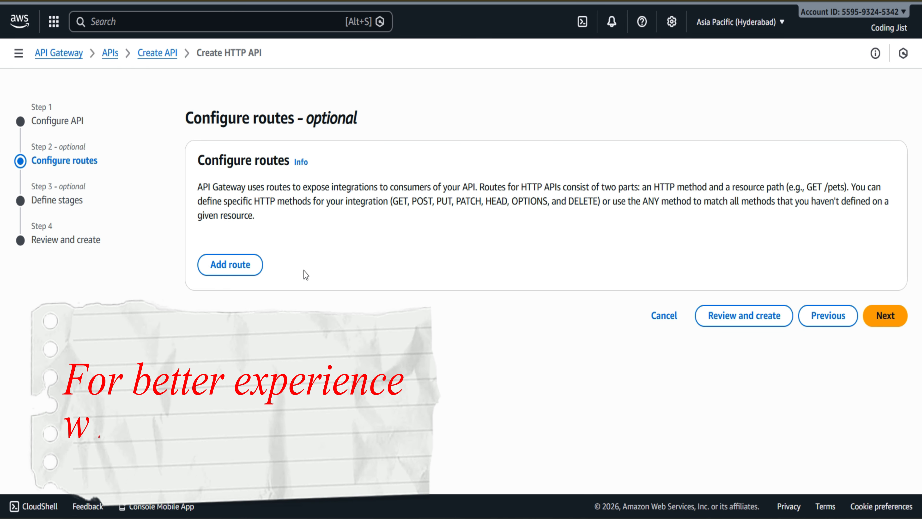
# Step: Add a POST route with the resource path /hello and helloWordCodingJist as its integration target
pyautogui.click(242, 265)
pyautogui.click(246, 266)
pyautogui.click(242, 309)
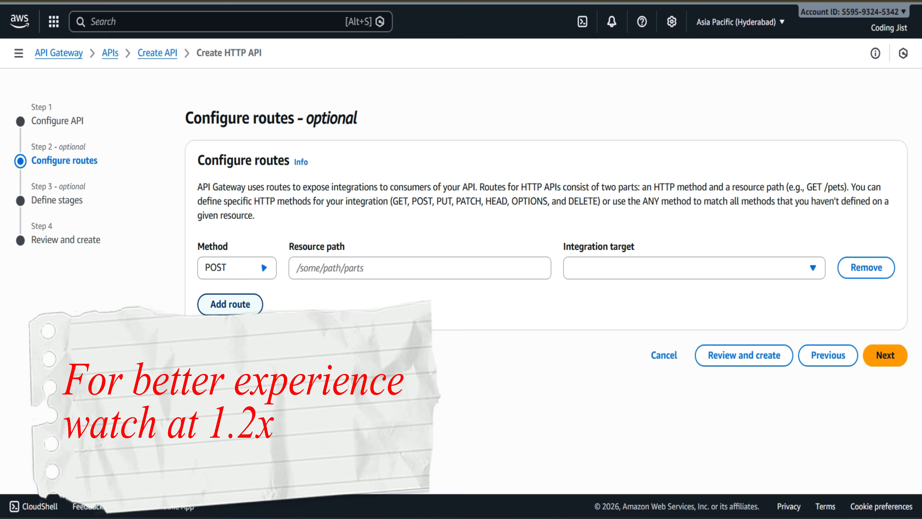
pyautogui.click(385, 268)
pyautogui.write('/hello')
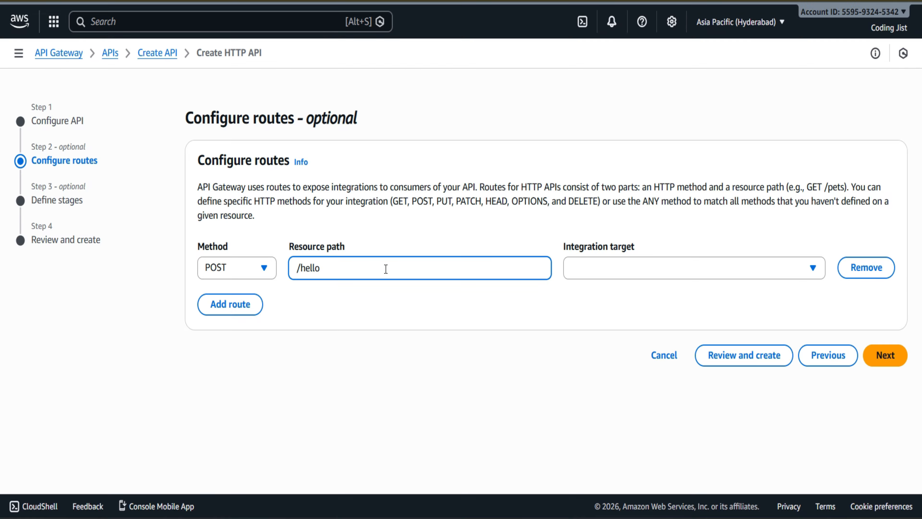
pyautogui.click(686, 267)
pyautogui.click(659, 293)
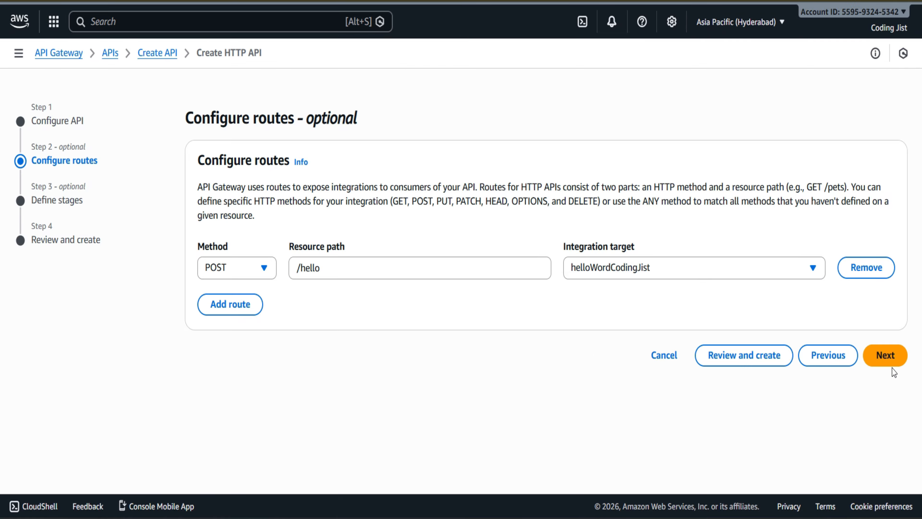
# Step: Add a second route for GET /hello targeting helloWordCodingJist, and proceed to the stage settings
pyautogui.click(231, 304)
pyautogui.click(271, 309)
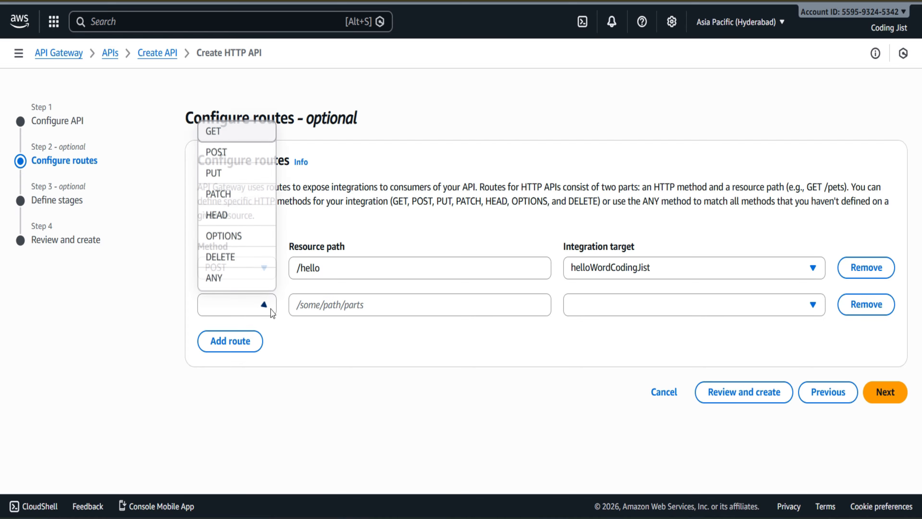
pyautogui.click(226, 133)
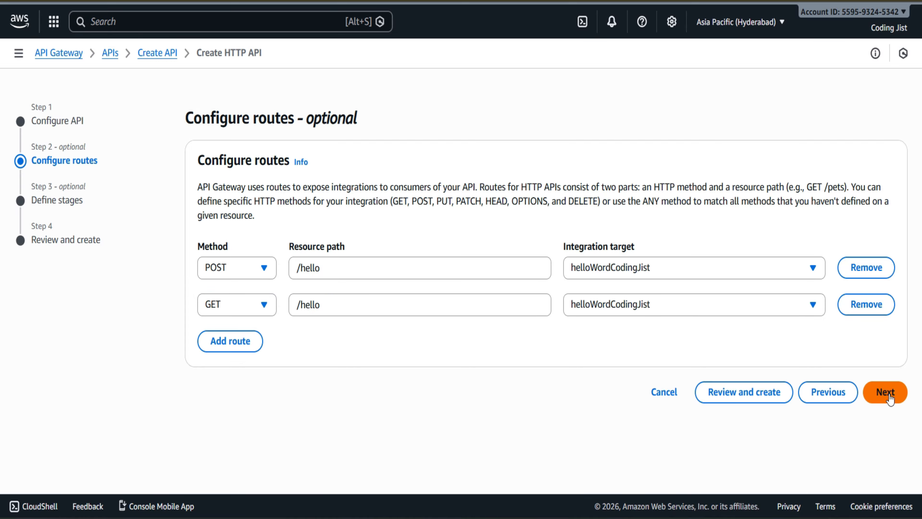
pyautogui.click(885, 392)
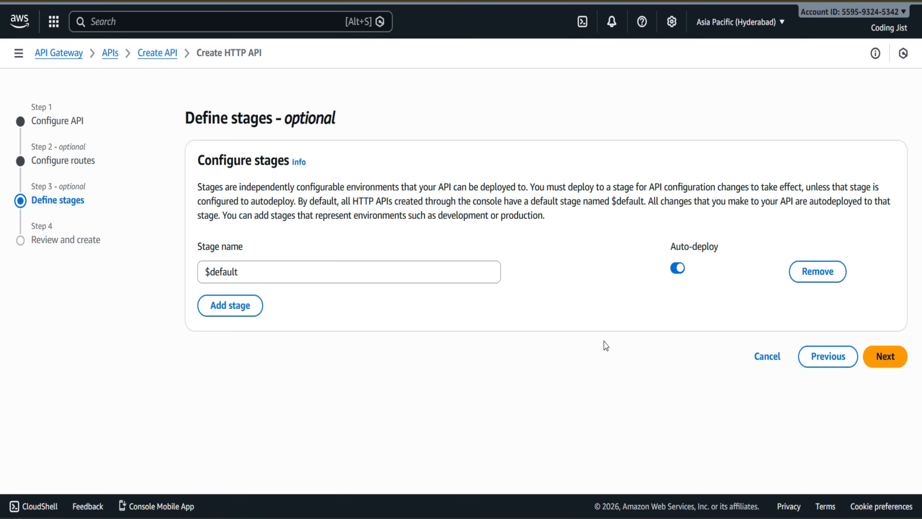
# Step: Name the API's stage dev and proceed to the review
pyautogui.moveTo(260, 271); pyautogui.dragTo(88, 269)
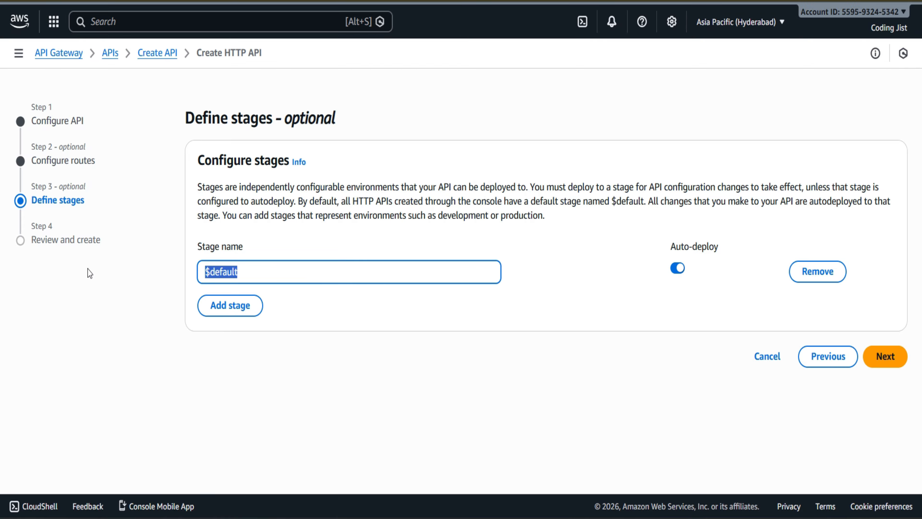
pyautogui.write('dev')
pyautogui.click(348, 336)
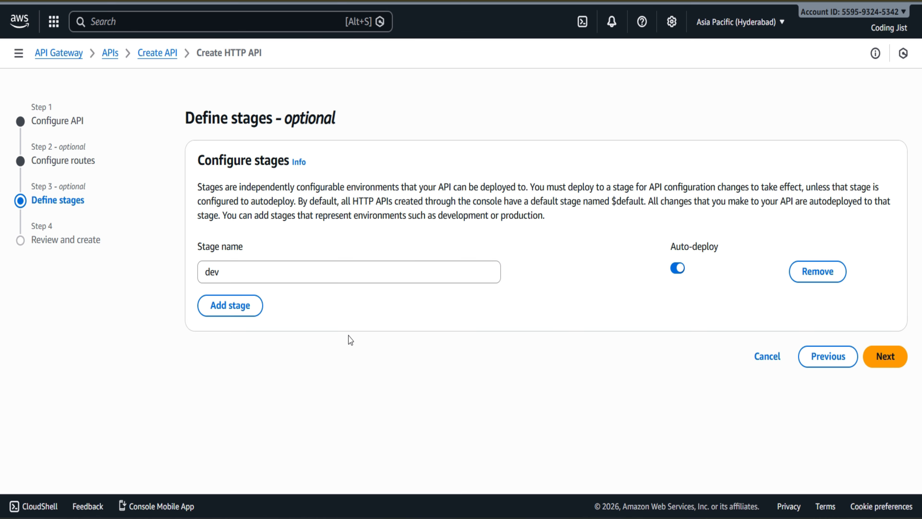
pyautogui.click(889, 356)
# Step: Review the integration, routes and stage of reservedConcurrencyTest, and create the API
pyautogui.scroll(-3, 343, 316)
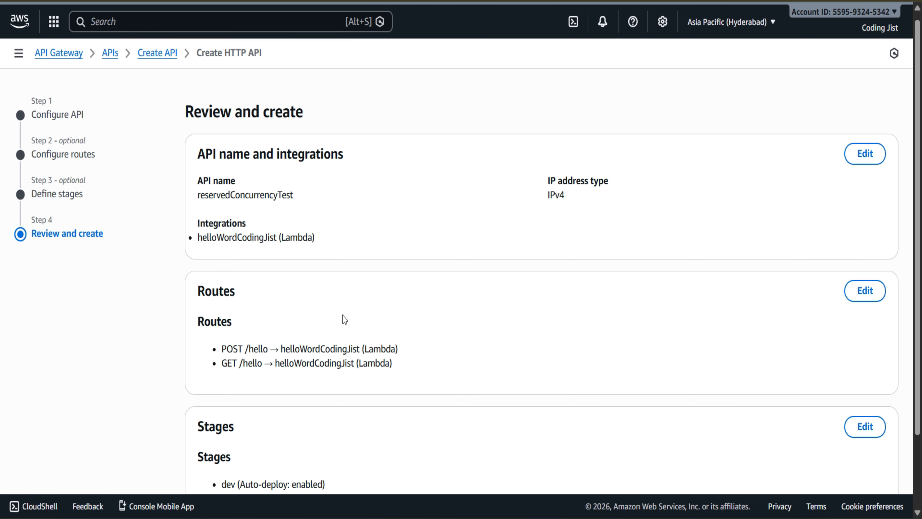
pyautogui.scroll(3, 343, 315)
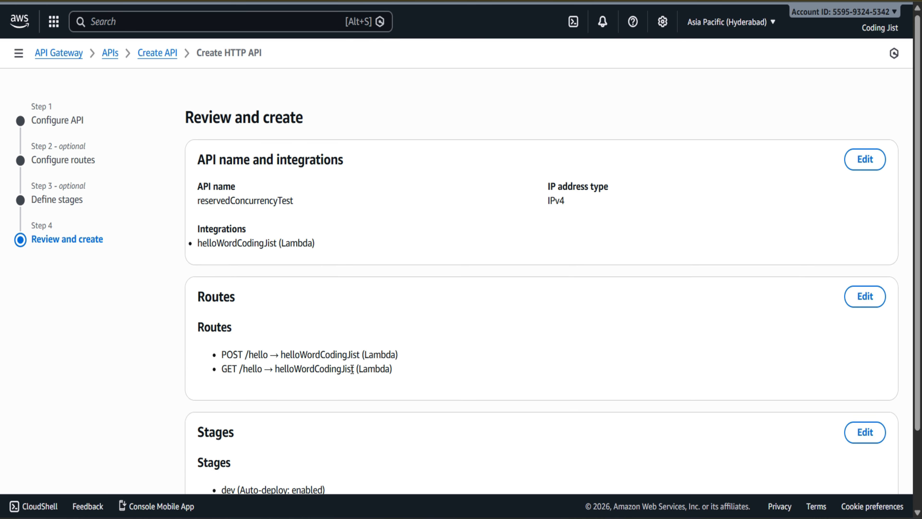
pyautogui.scroll(-3, 352, 369)
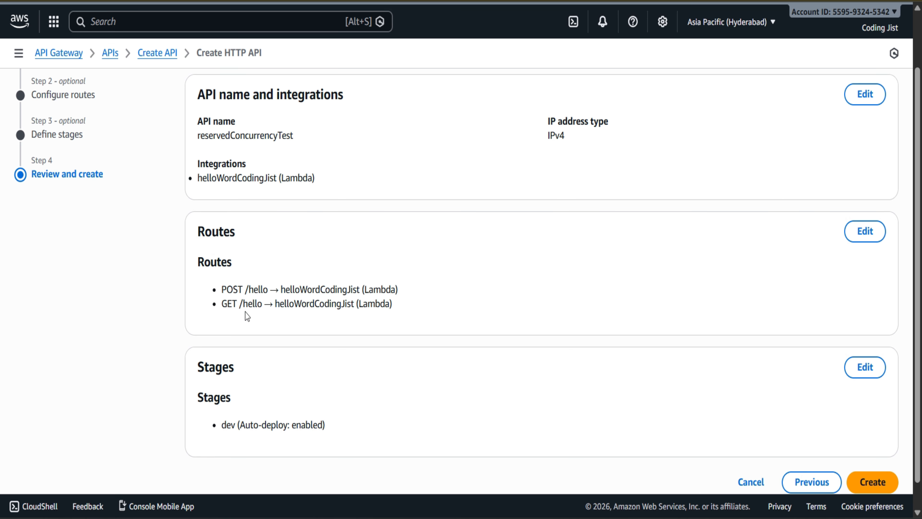
pyautogui.scroll(-1, 340, 301)
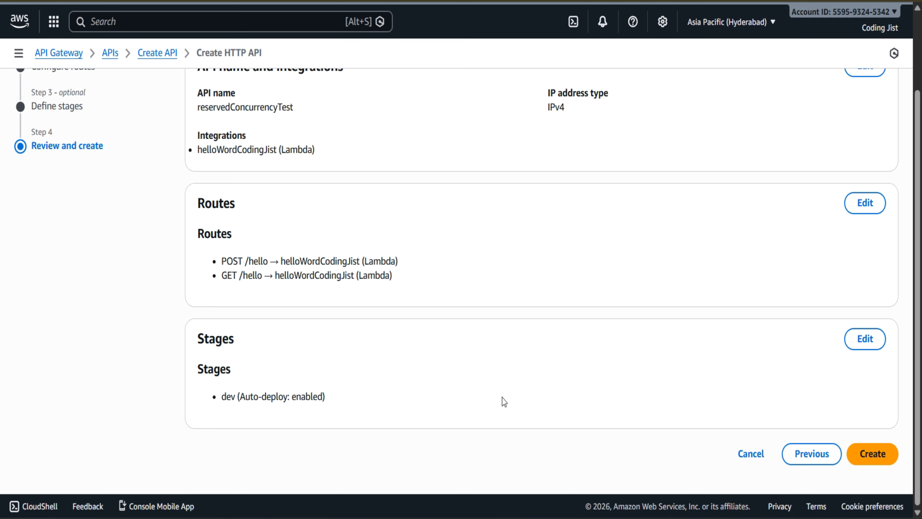
pyautogui.click(869, 452)
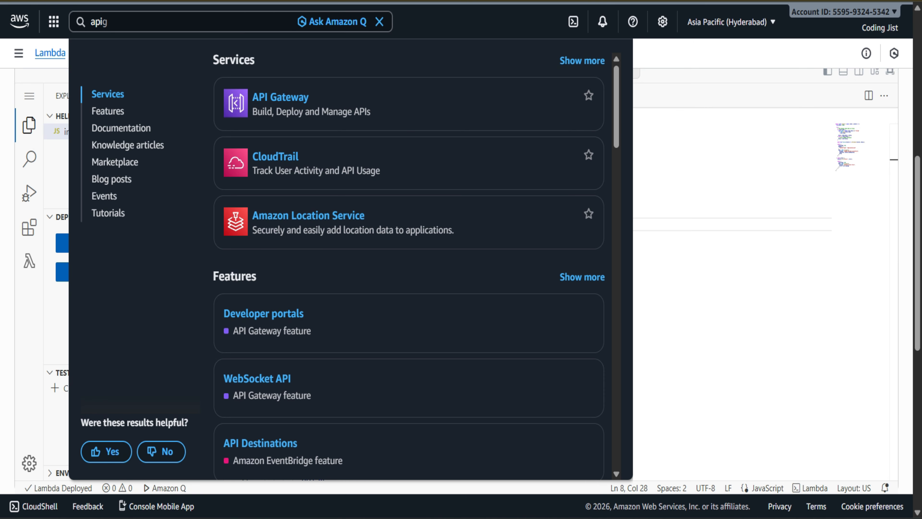
# Step: Reload the helloWordCodingJist Lambda function page and check its overview diagram for the API Gateway trigger
pyautogui.click(737, 158)
pyautogui.scroll(10, 738, 159)
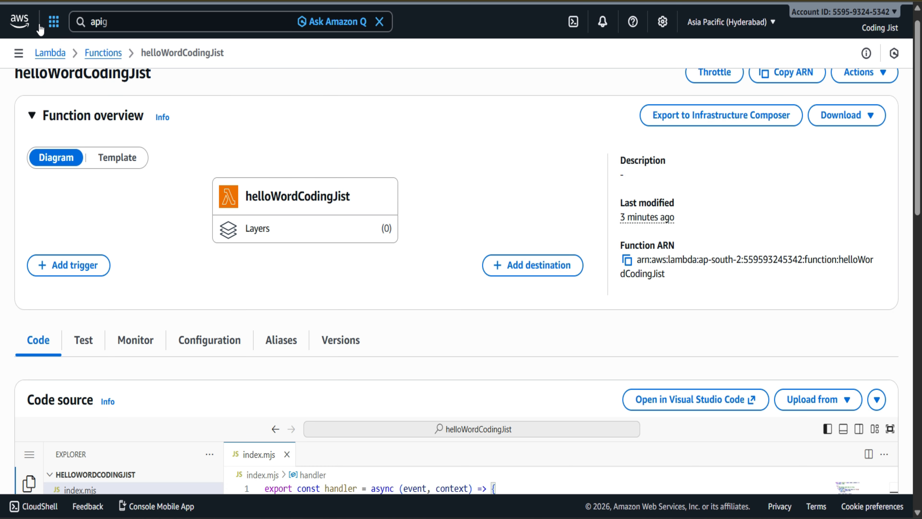
pyautogui.click(49, 1)
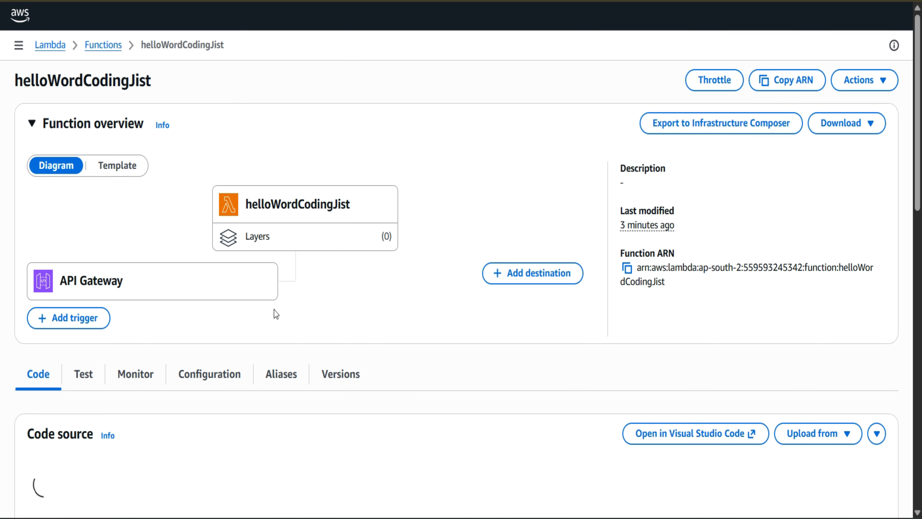
pyautogui.scroll(-3, 273, 323)
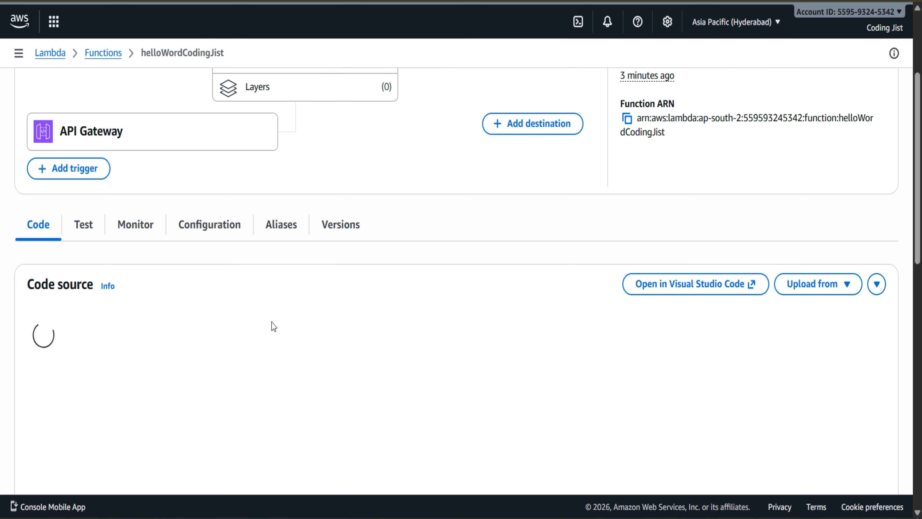
pyautogui.scroll(3, 273, 326)
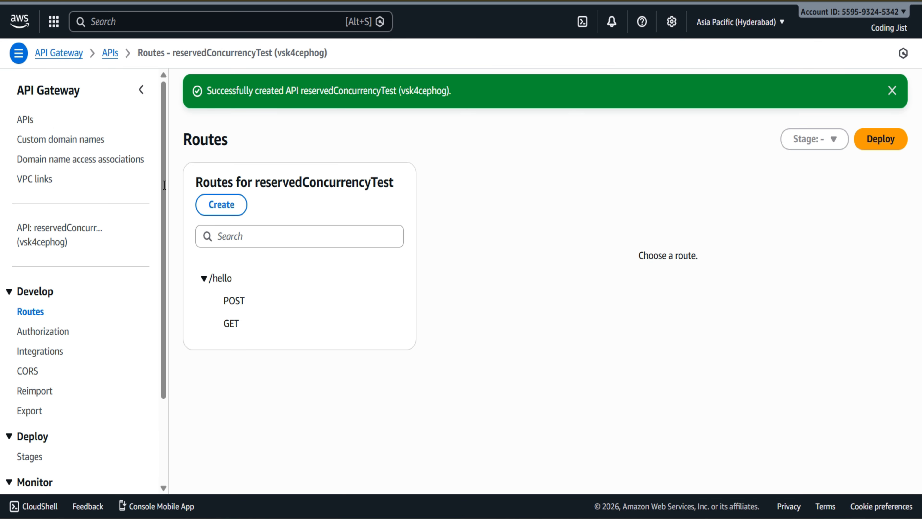
# Step: Return to the reservedConcurrencyTest API, open its dev stage and copy the invoke URL
pyautogui.scroll(-3, 32, 396)
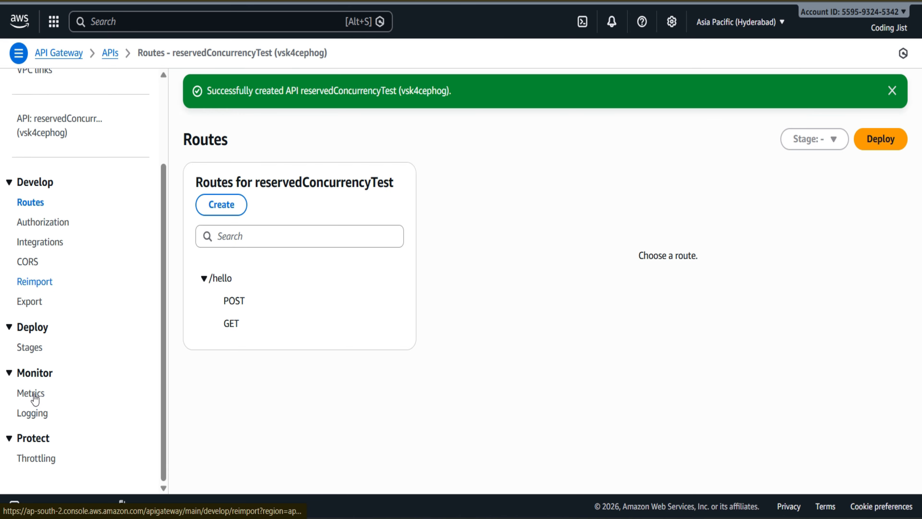
pyautogui.click(27, 348)
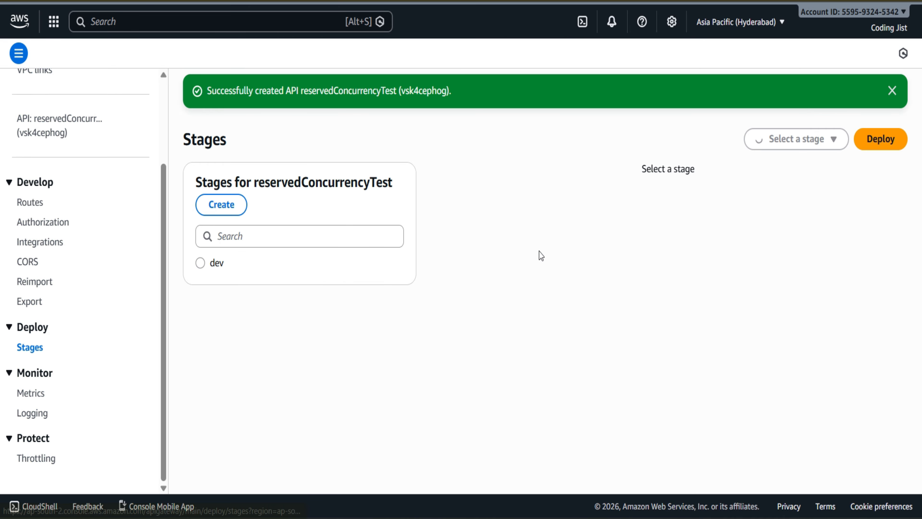
pyautogui.click(217, 264)
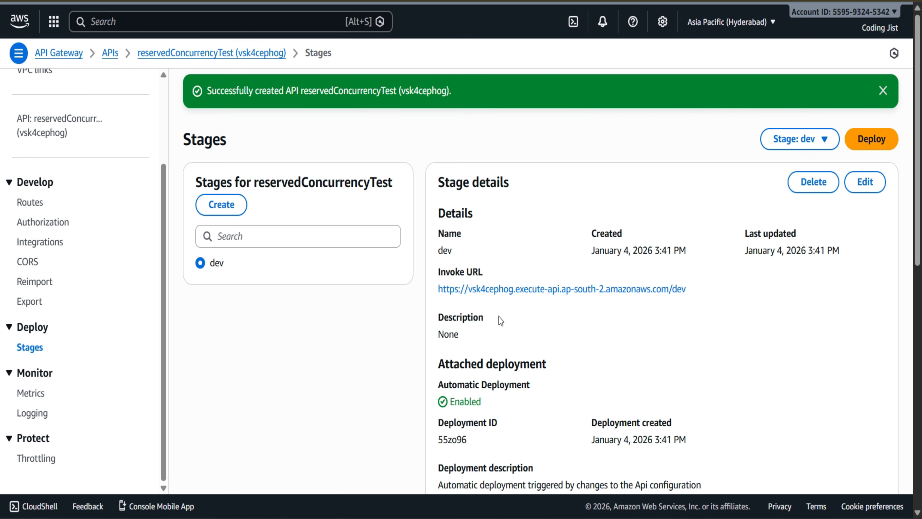
pyautogui.moveTo(721, 295); pyautogui.dragTo(436, 301)
pyautogui.hotkey('ctrl', 'c')
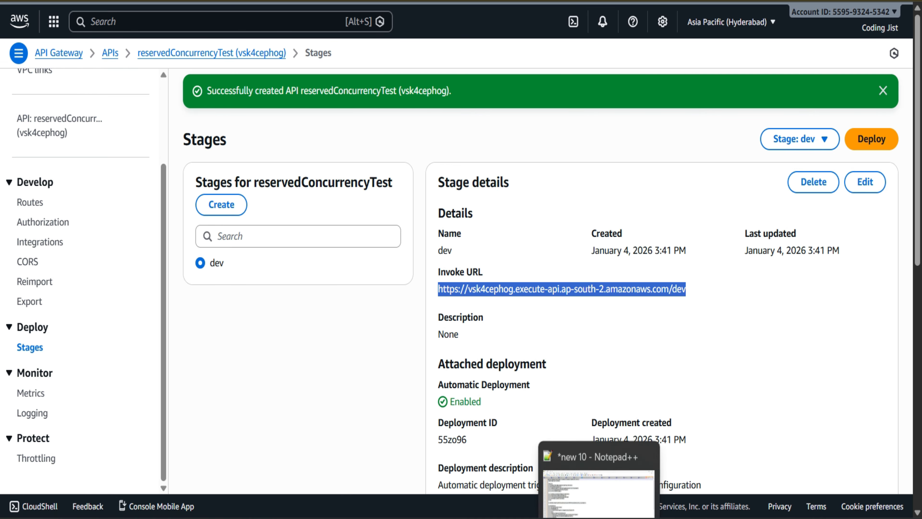
pyautogui.click(572, 518)
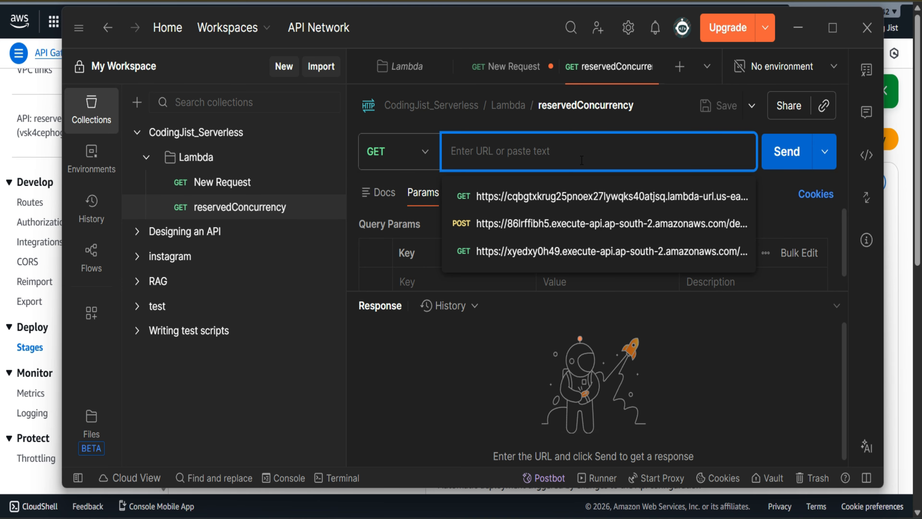
pyautogui.hotkey('ctrl', 'v')
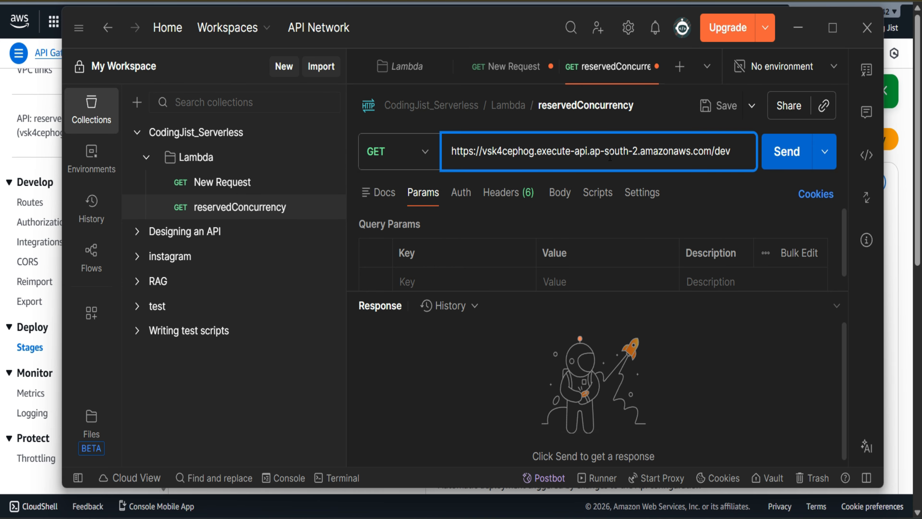
pyautogui.write('lo')
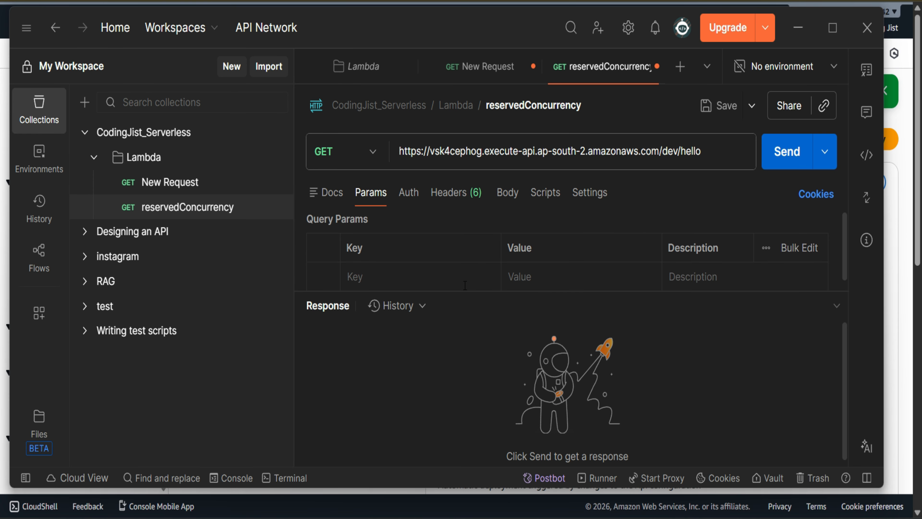
pyautogui.click(786, 147)
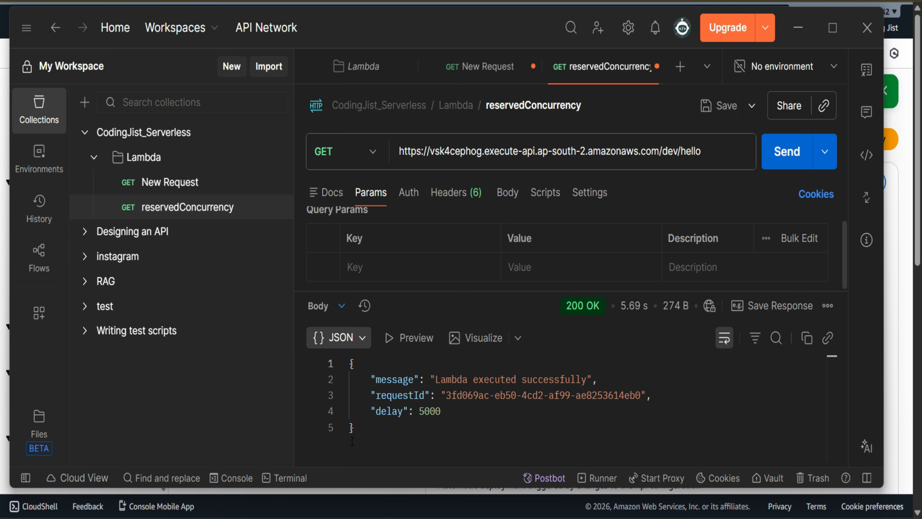
pyautogui.moveTo(356, 428); pyautogui.dragTo(337, 363)
pyautogui.hotkey('ctrl', 'c')
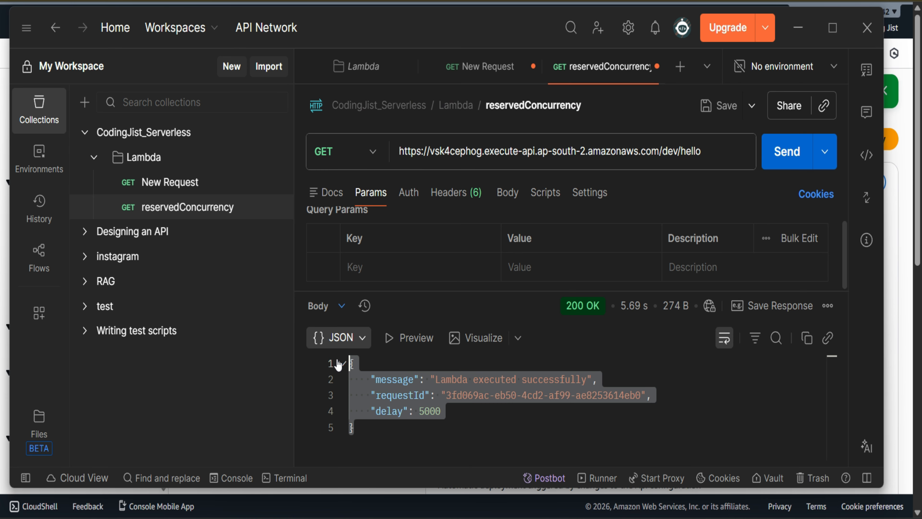
# Step: Change the reservedConcurrency request method to POST, enlarge the request area, and set the body type to raw
pyautogui.click(373, 152)
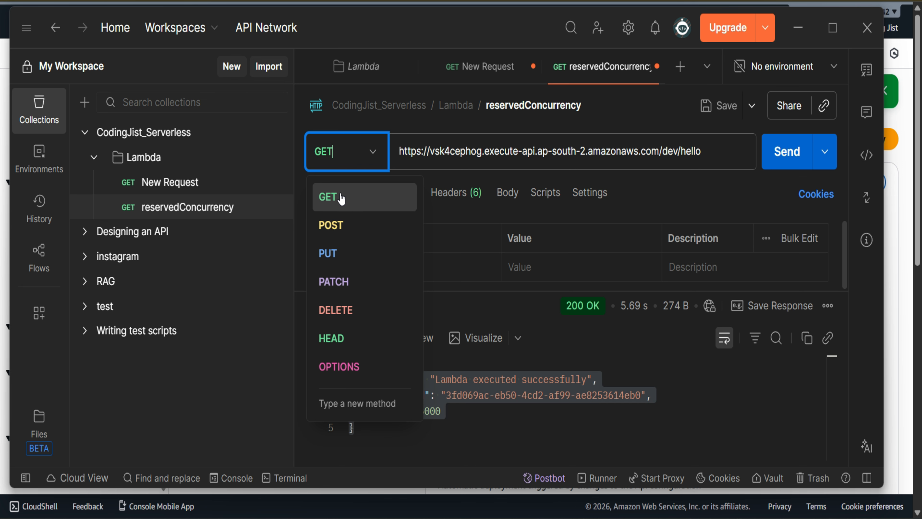
pyautogui.click(338, 223)
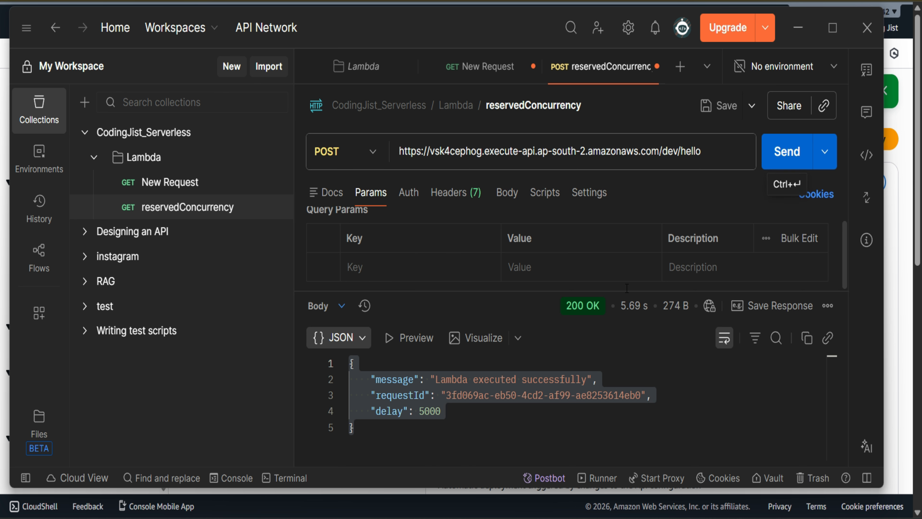
pyautogui.moveTo(625, 291); pyautogui.dragTo(625, 345)
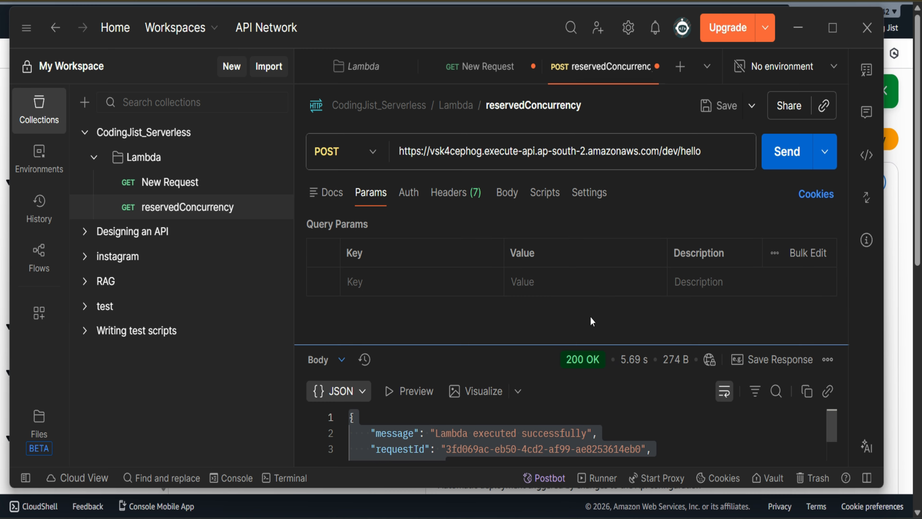
pyautogui.click(508, 204)
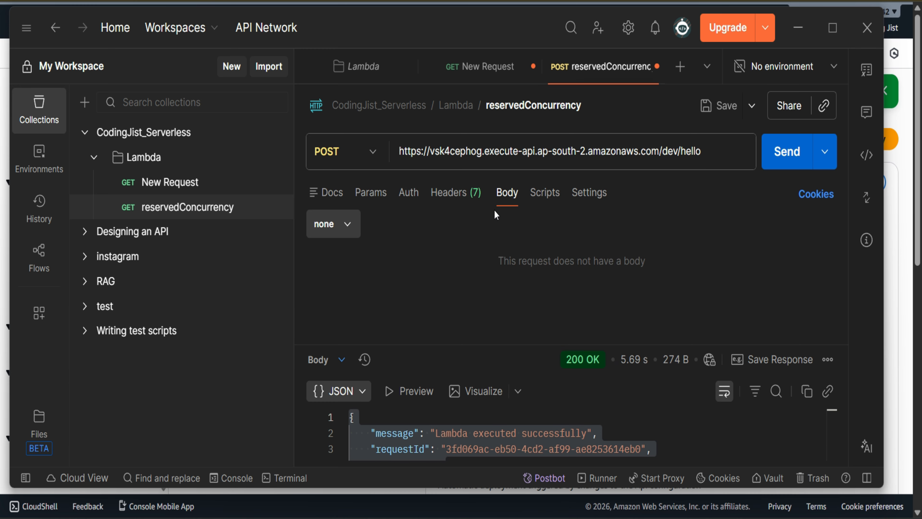
pyautogui.click(348, 225)
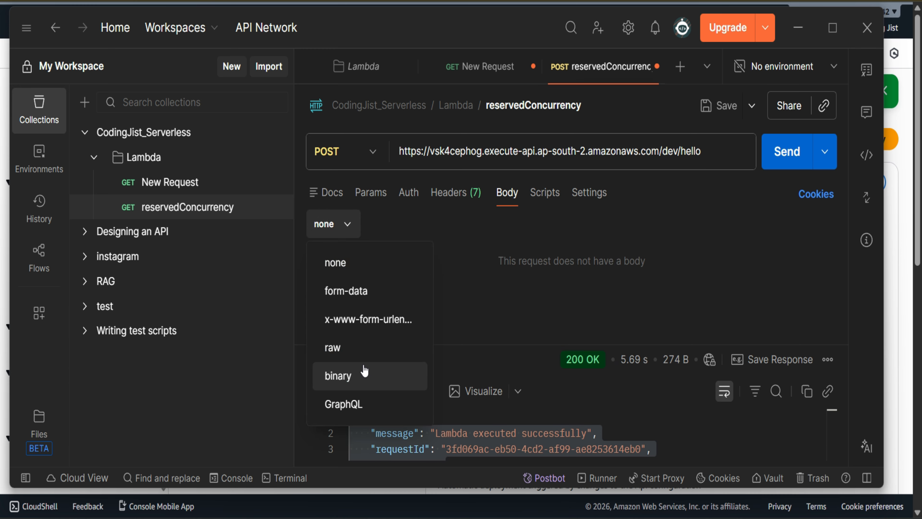
pyautogui.click(378, 359)
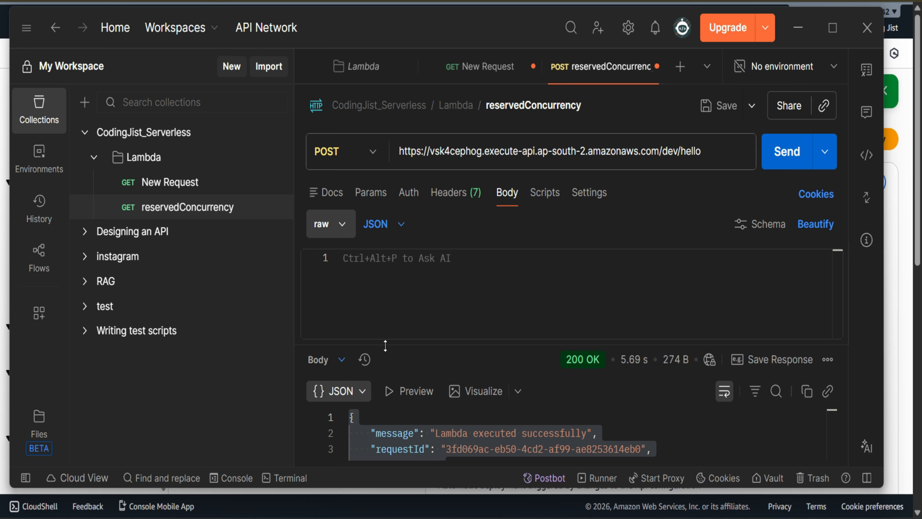
# Step: Paste the copied response JSON into the request body and remove its message and requestId lines, keeping only the delay property
pyautogui.click(423, 261)
pyautogui.hotkey('ctrl', 'v')
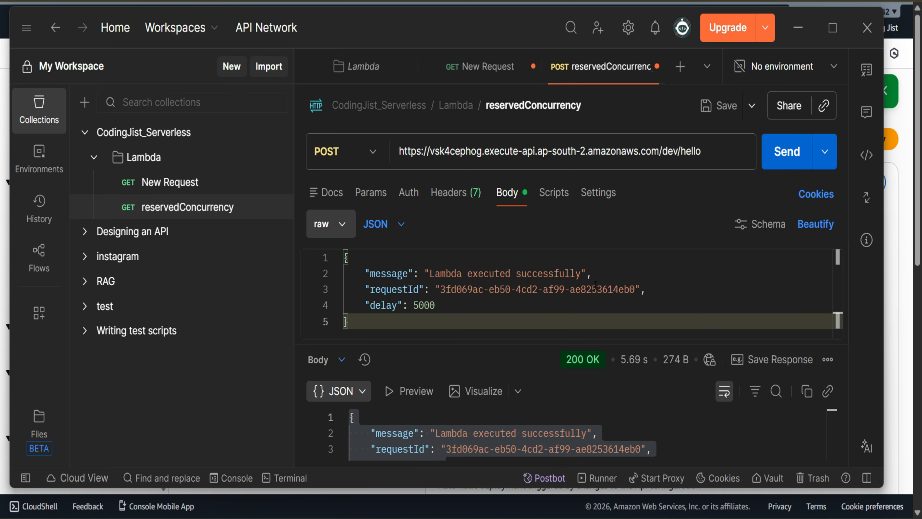
pyautogui.moveTo(646, 290); pyautogui.dragTo(338, 278)
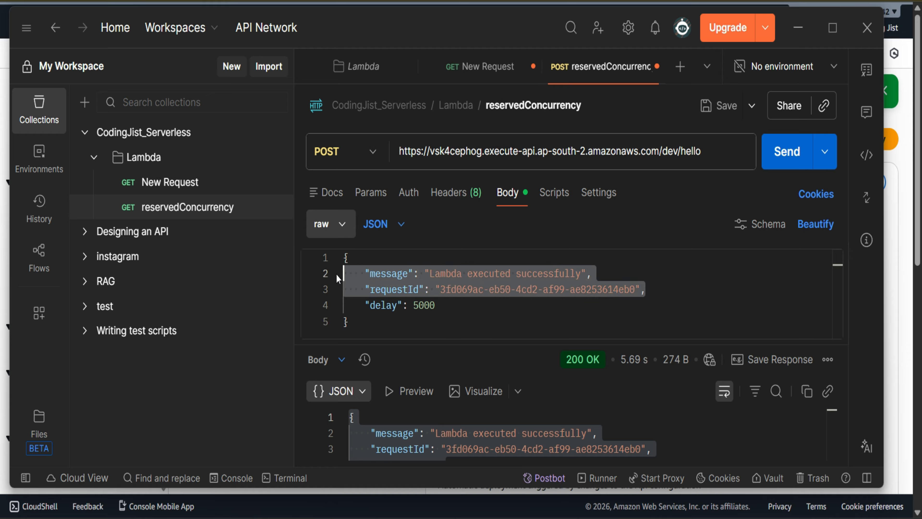
pyautogui.press('BackSpace')
pyautogui.press('BackSpace')
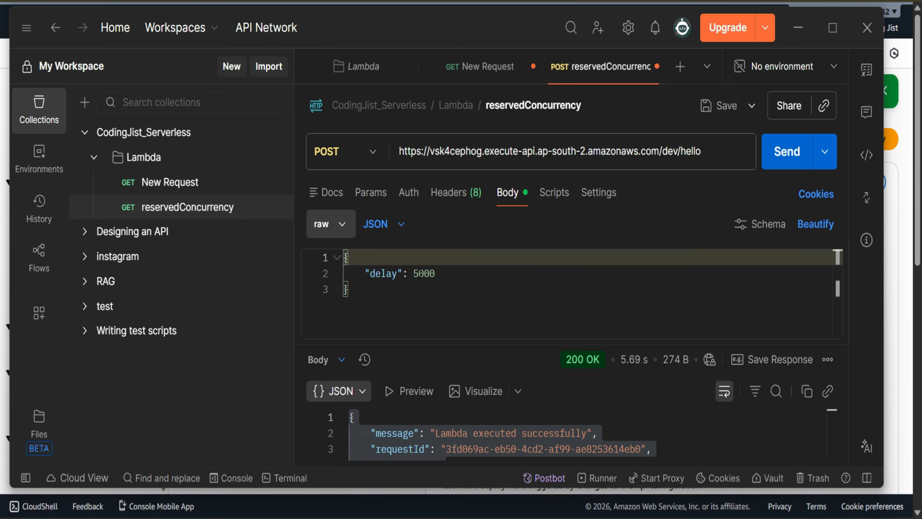
# Step: Set the body's delay to 5, send the POST request, and enlarge the response area
pyautogui.click(446, 274)
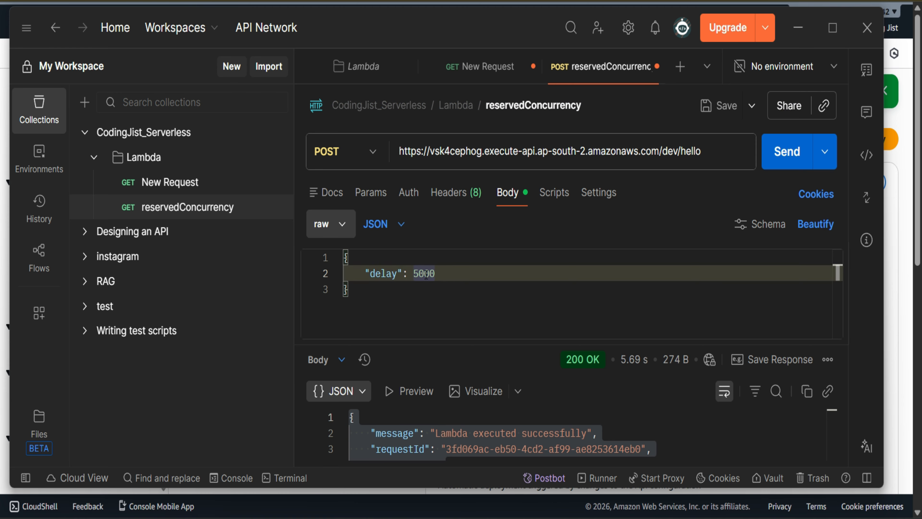
pyautogui.moveTo(435, 274); pyautogui.dragTo(420, 273)
pyautogui.press('BackSpace')
pyautogui.click(797, 160)
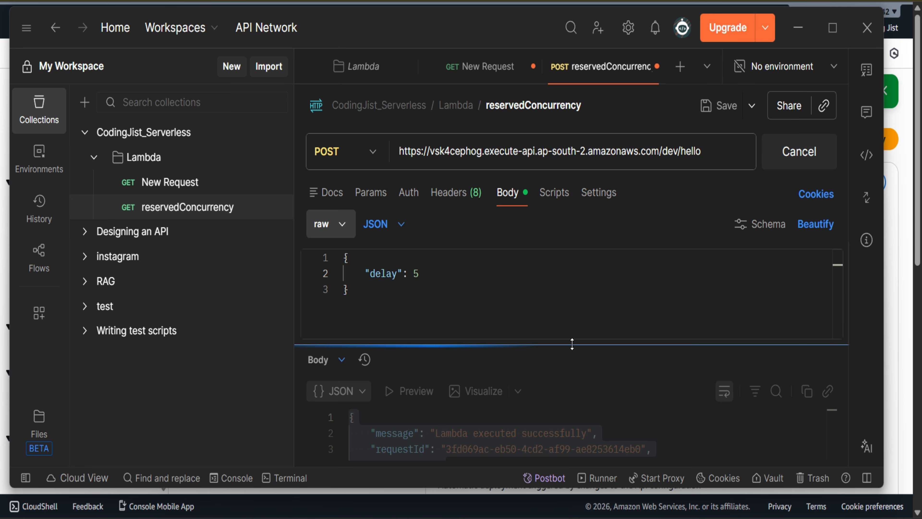
pyautogui.moveTo(586, 344); pyautogui.dragTo(591, 301)
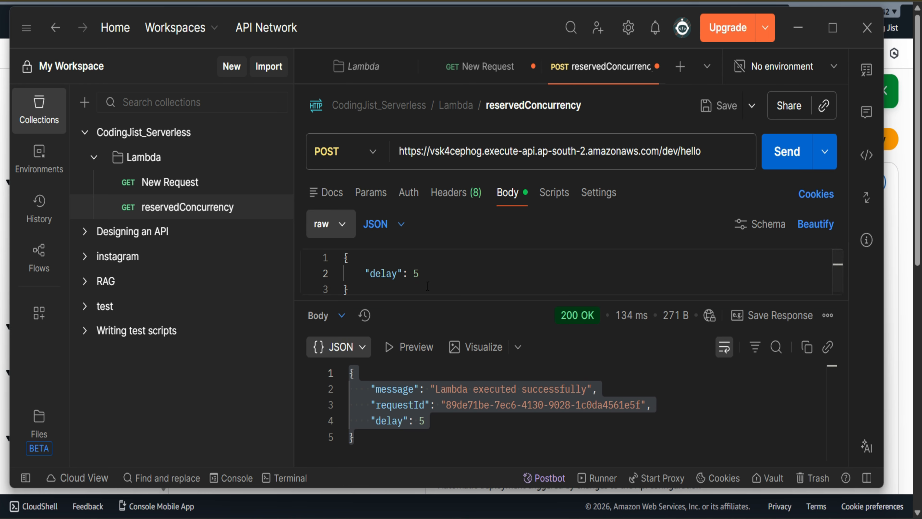
# Step: Set the body's delay to 1000, resend the POST request, and check the response time
pyautogui.click(420, 275)
pyautogui.press('BackSpace')
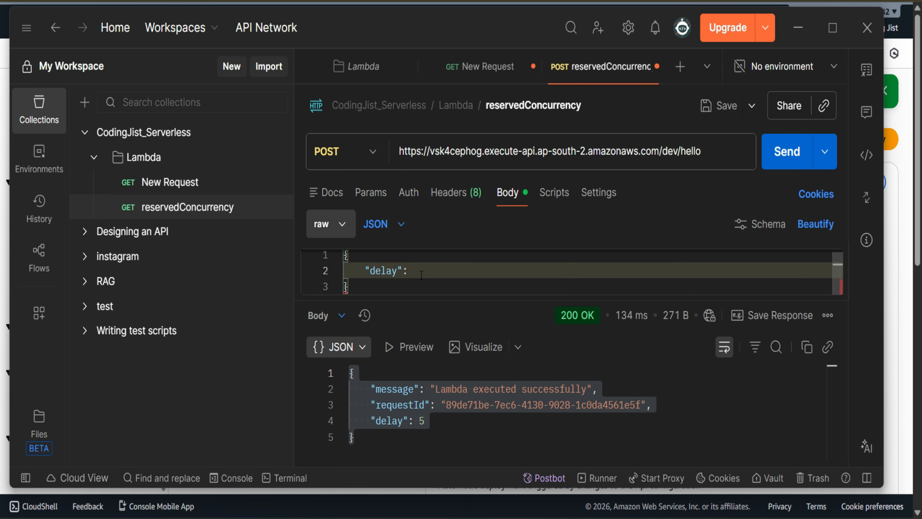
pyautogui.write('1000')
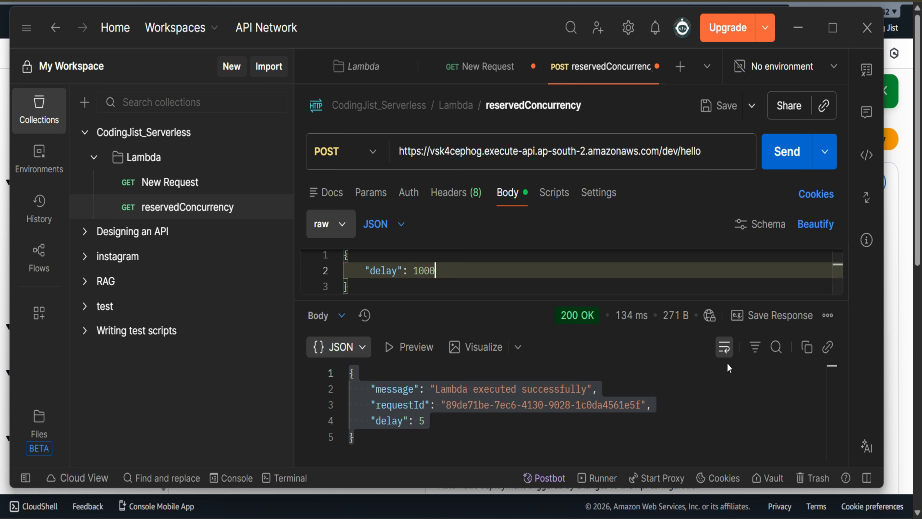
pyautogui.hotkey('ctrl', 'Return')
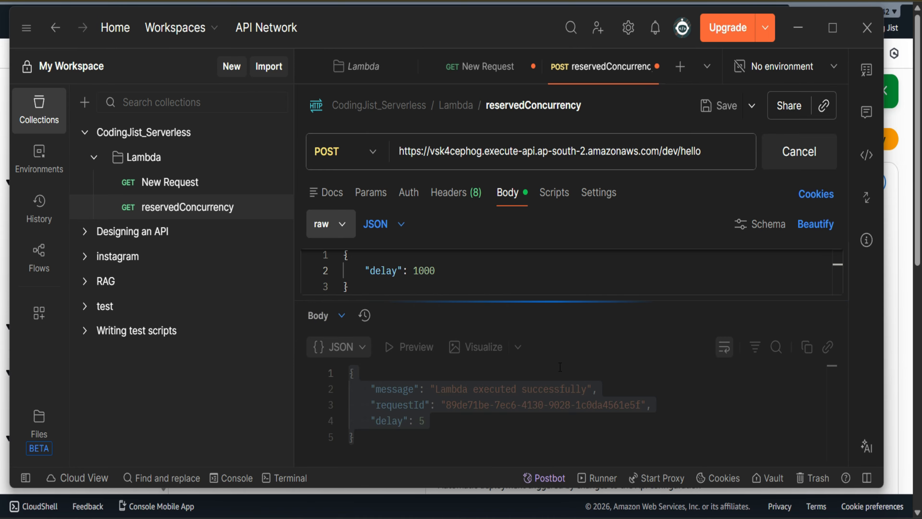
pyautogui.moveTo(625, 322)
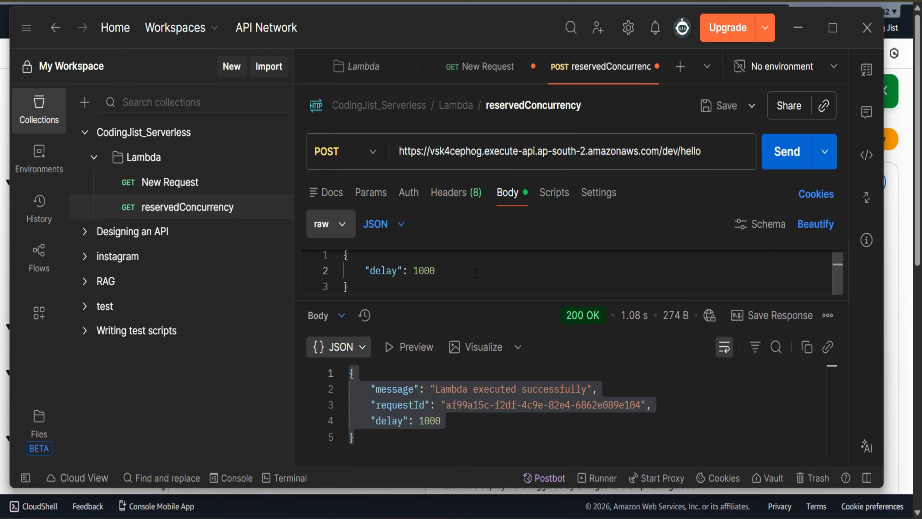
# Step: Set the body's delay to 5000 and send the POST request again
pyautogui.moveTo(435, 271); pyautogui.dragTo(414, 271)
pyautogui.write('00')
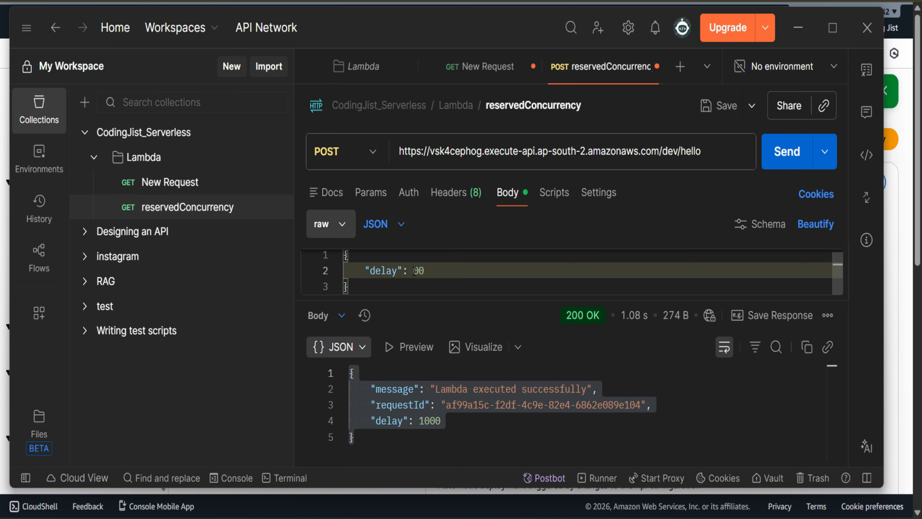
pyautogui.press('BackSpace')
pyautogui.press('BackSpace')
pyautogui.write('5000')
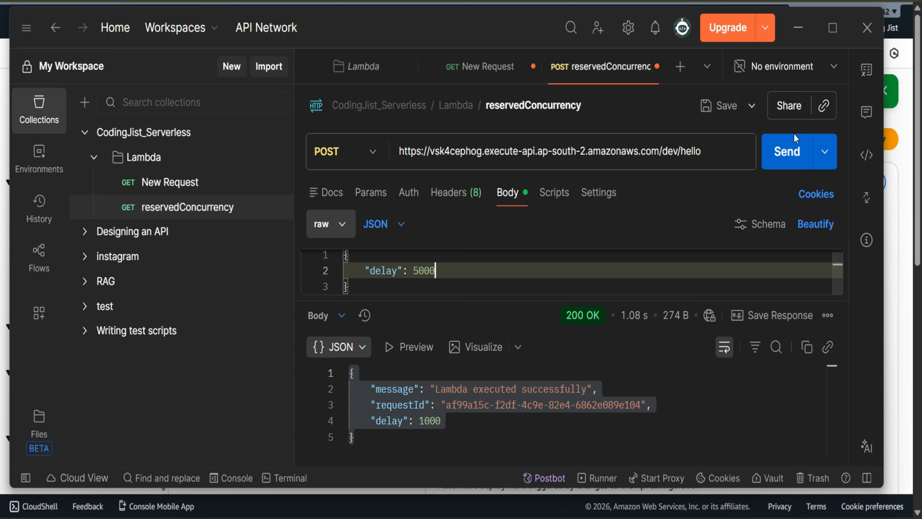
pyautogui.click(791, 149)
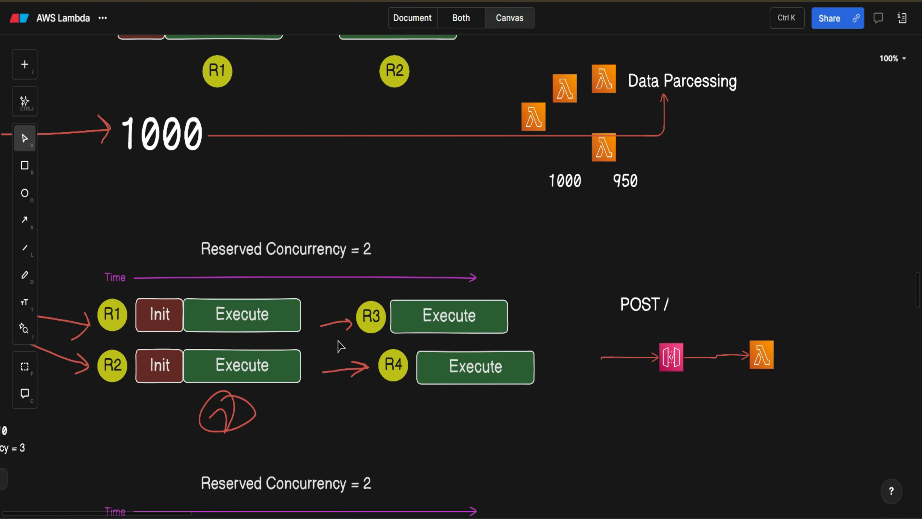
# Step: On the Eraser AWS Lambda canvas, add the text "Pass = 2" beside the five-request Reserved Concurrency = 2 diagram
pyautogui.scroll(-10, 238, 399)
pyautogui.hscroll(-3, 238, 400)
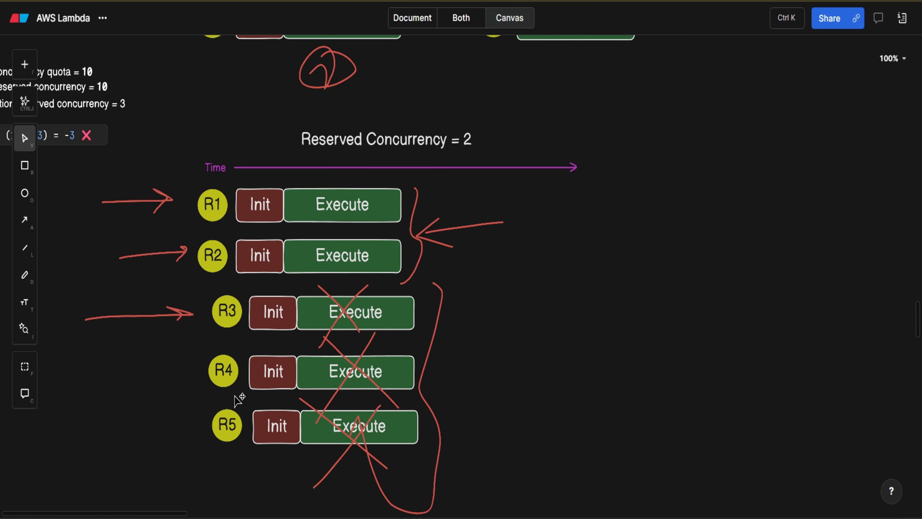
pyautogui.scroll(1, 238, 400)
pyautogui.hscroll(-1, 238, 400)
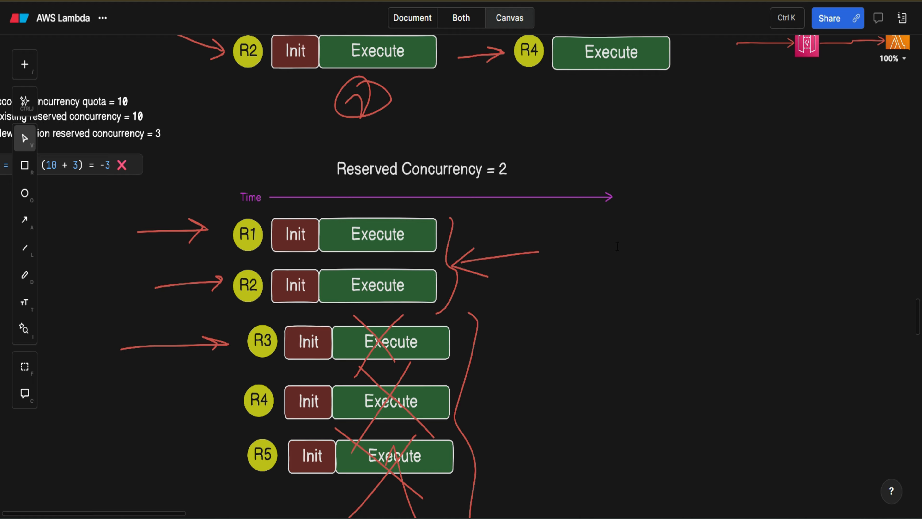
pyautogui.doubleClick(617, 247)
pyautogui.write('Pas')
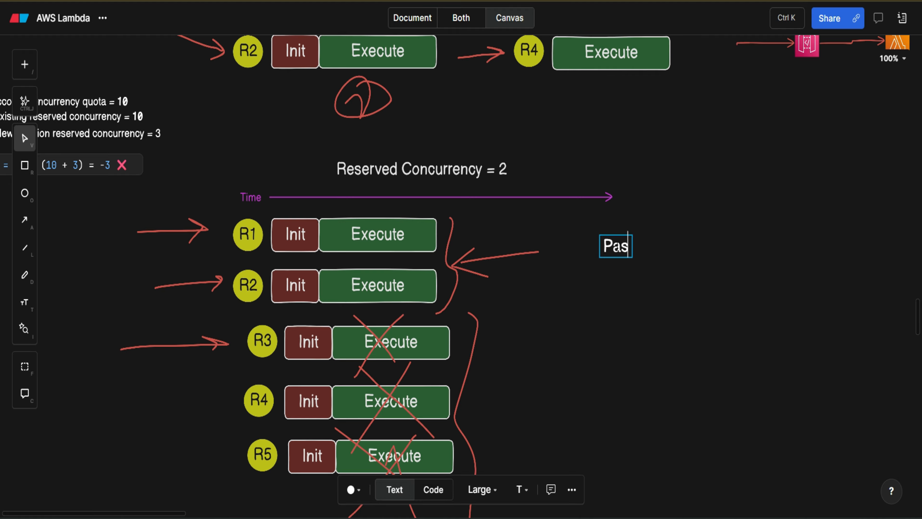
pyautogui.write('s = 2')
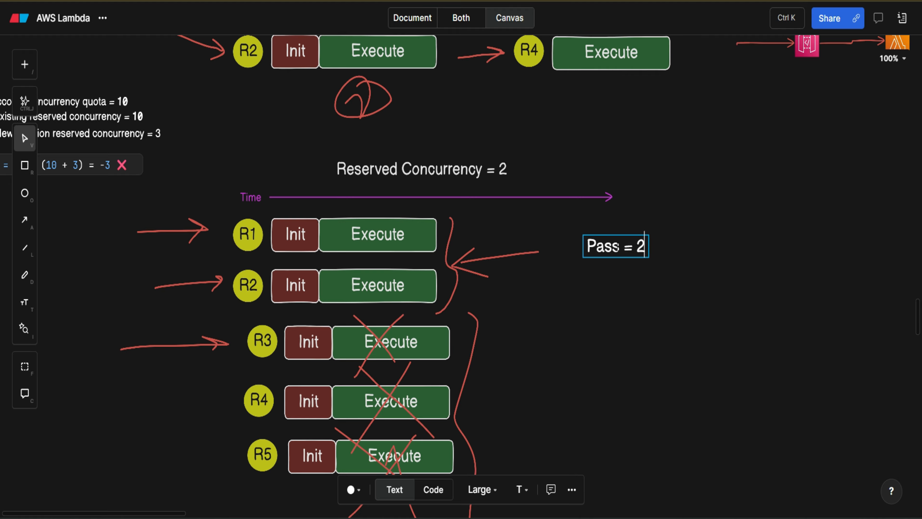
pyautogui.click(599, 282)
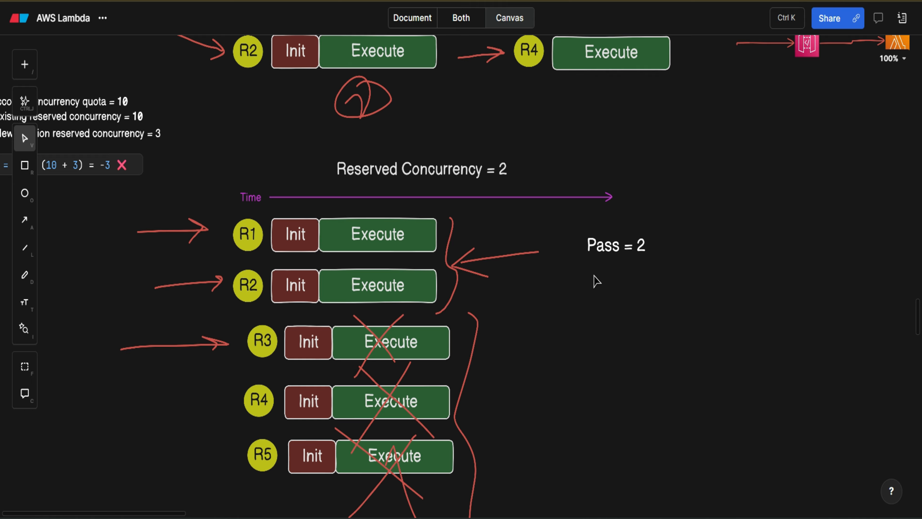
# Step: Add the text "Fail = 3" to the canvas and move it directly beneath the "Pass = 2" label
pyautogui.doubleClick(597, 281)
pyautogui.write('Fail ')
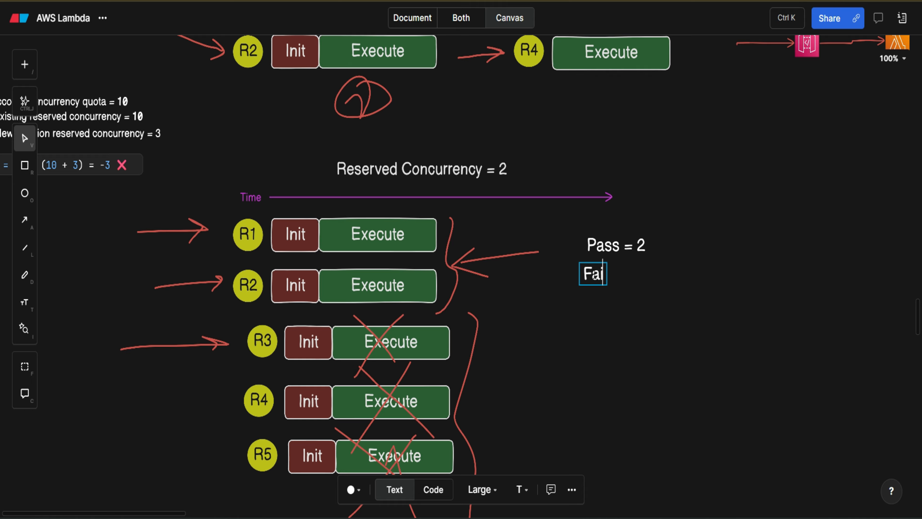
pyautogui.write('= 3')
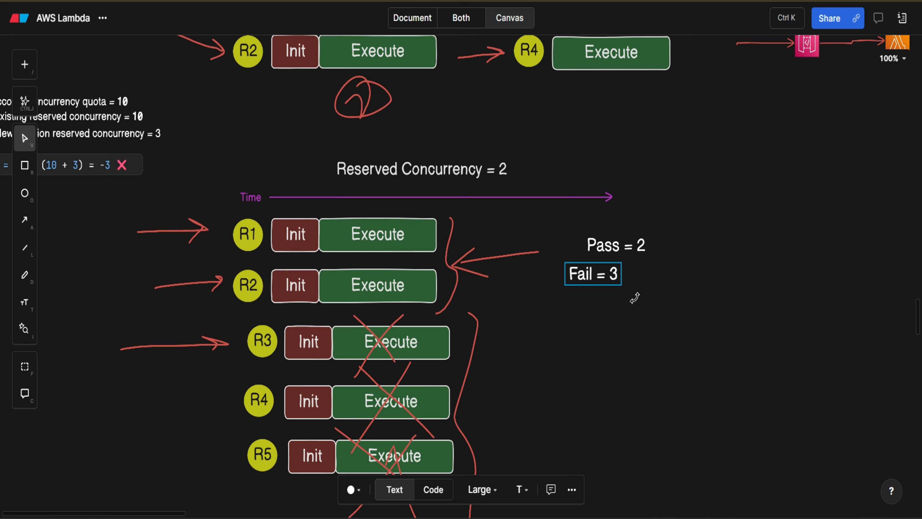
pyautogui.click(650, 313)
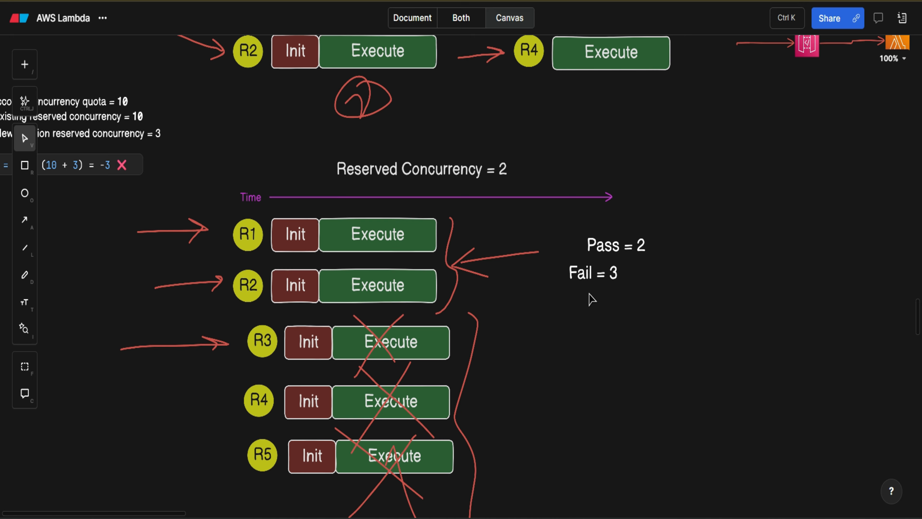
pyautogui.moveTo(584, 273); pyautogui.dragTo(609, 268)
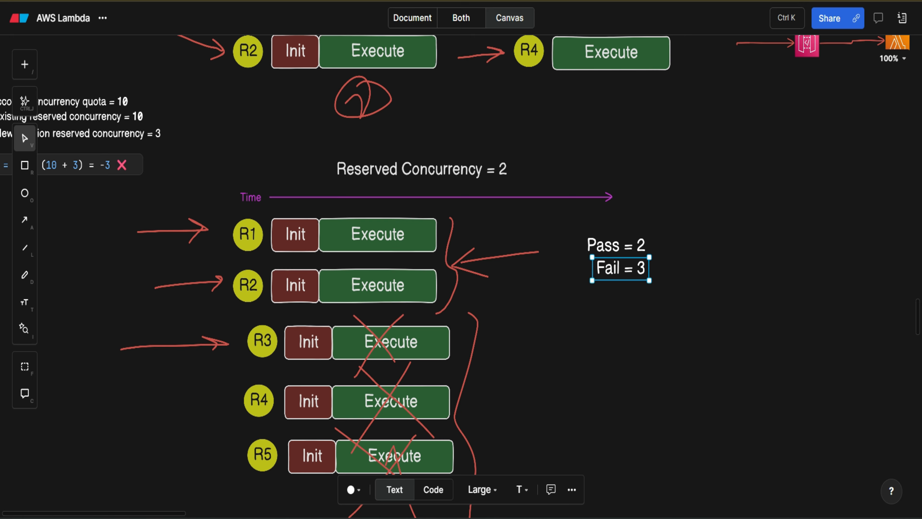
# Step: Switch to Fiddler Classic and delete all captured sessions from the list
pyautogui.hotkey('alt', 'Tab')
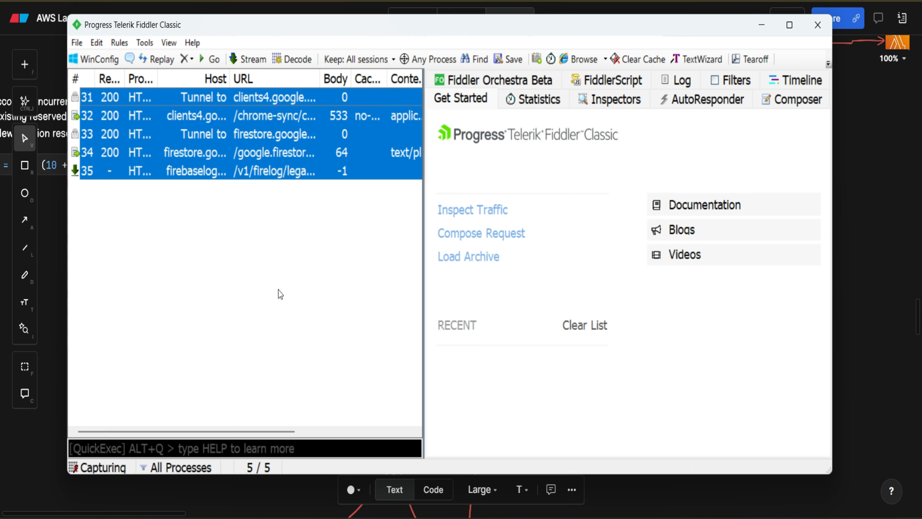
pyautogui.press('Delete')
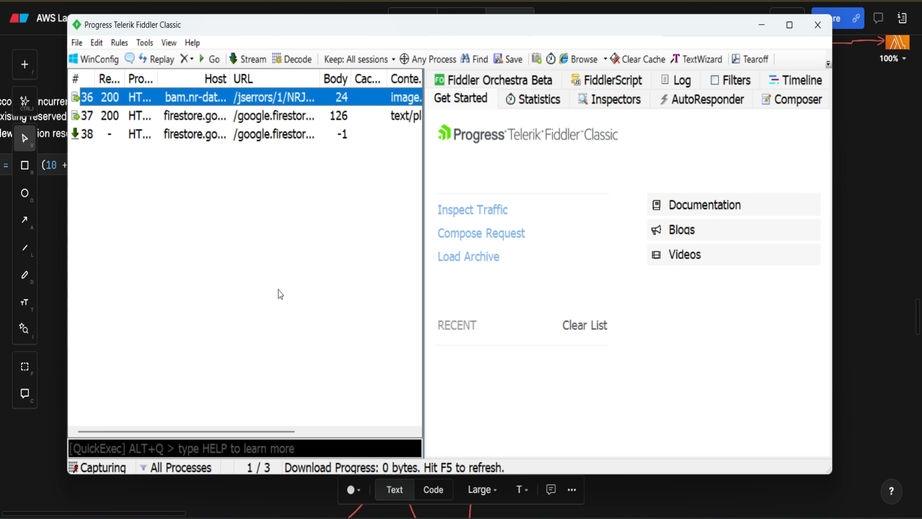
pyautogui.hotkey('ctrl', 'a')
pyautogui.press('Delete')
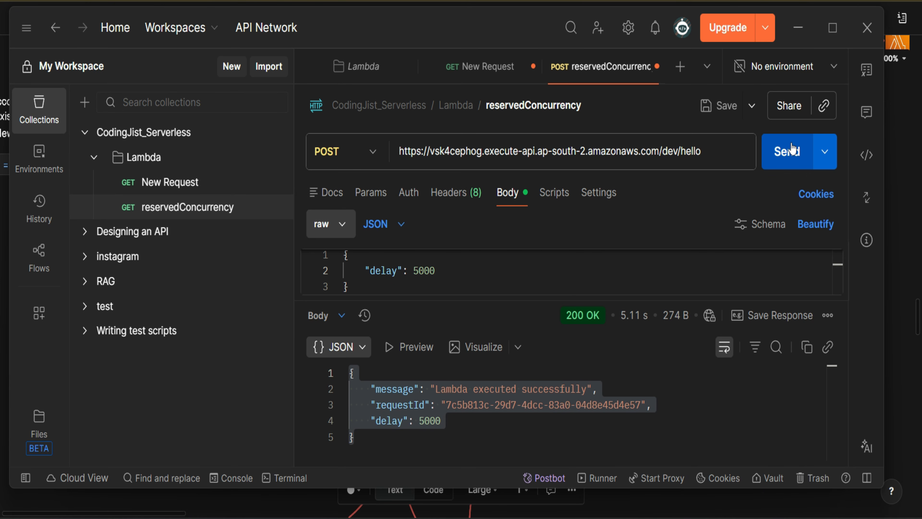
# Step: Send the POST request from Postman, return to Fiddler Classic, and widen the session list to find the captured /dev/hello call
pyautogui.click(787, 149)
pyautogui.click(804, 23)
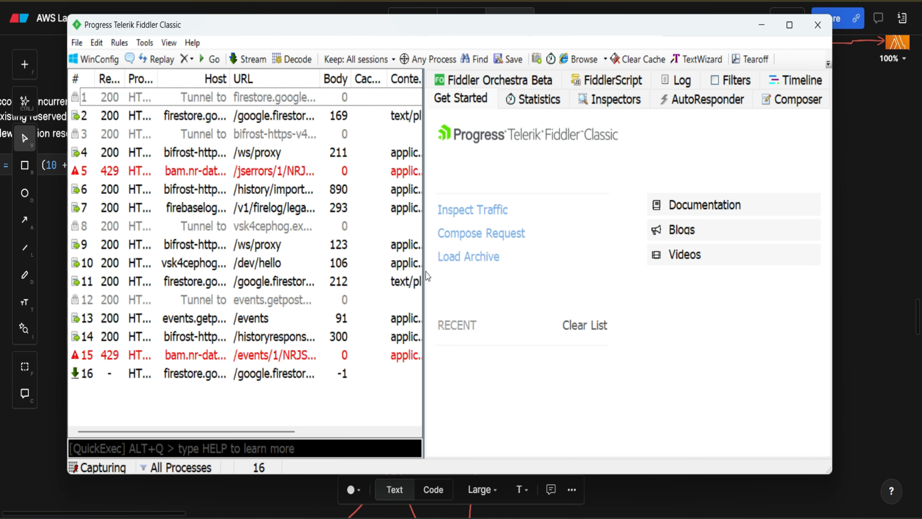
pyautogui.moveTo(422, 271); pyautogui.dragTo(524, 260)
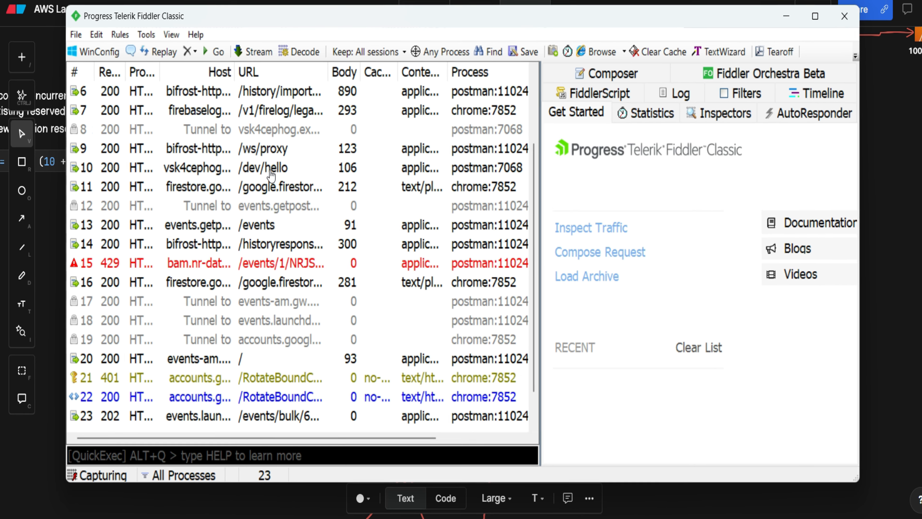
pyautogui.click(273, 205)
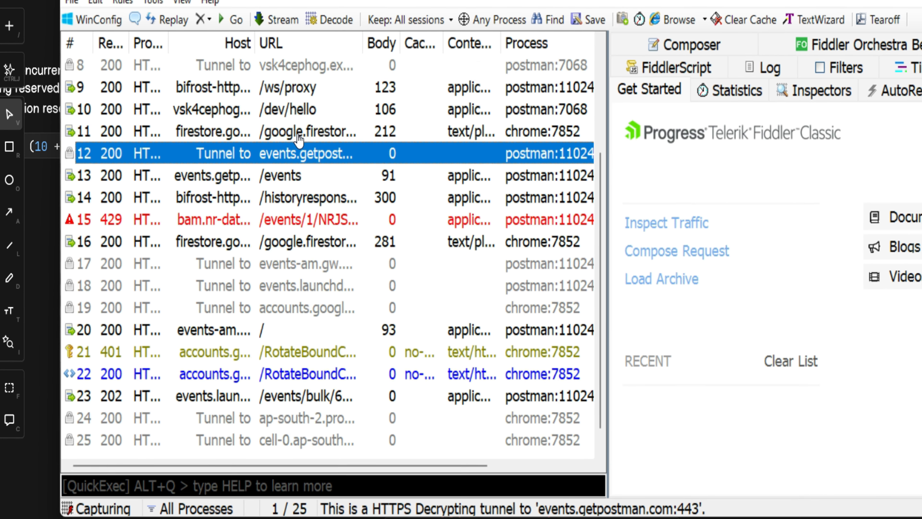
pyautogui.scroll(2, 324, 66)
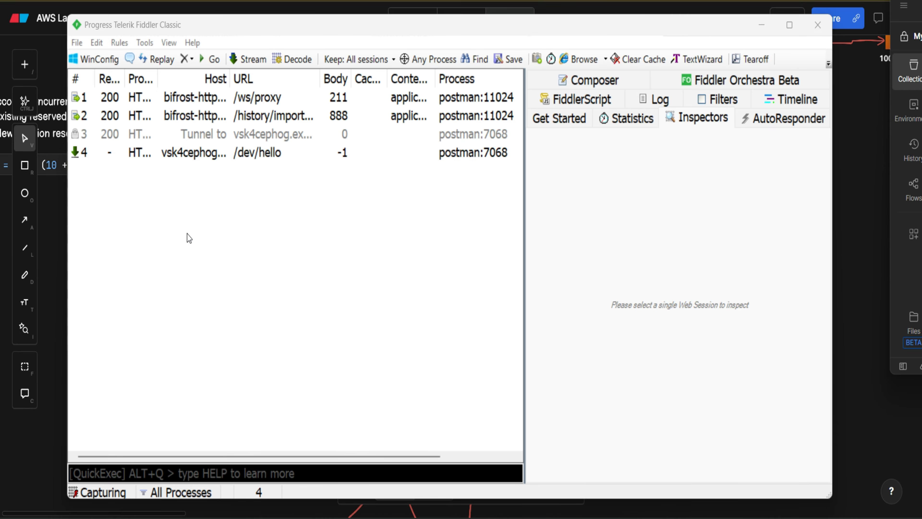
# Step: Open the captured /dev/hello session in the inspectors and replay it with a repeat count of 5
pyautogui.doubleClick(224, 158)
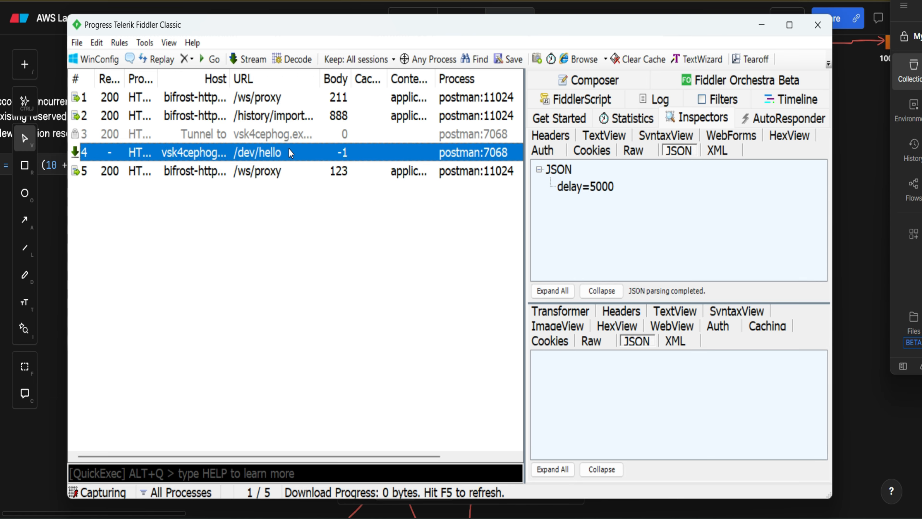
pyautogui.hotkey('shift', 'r')
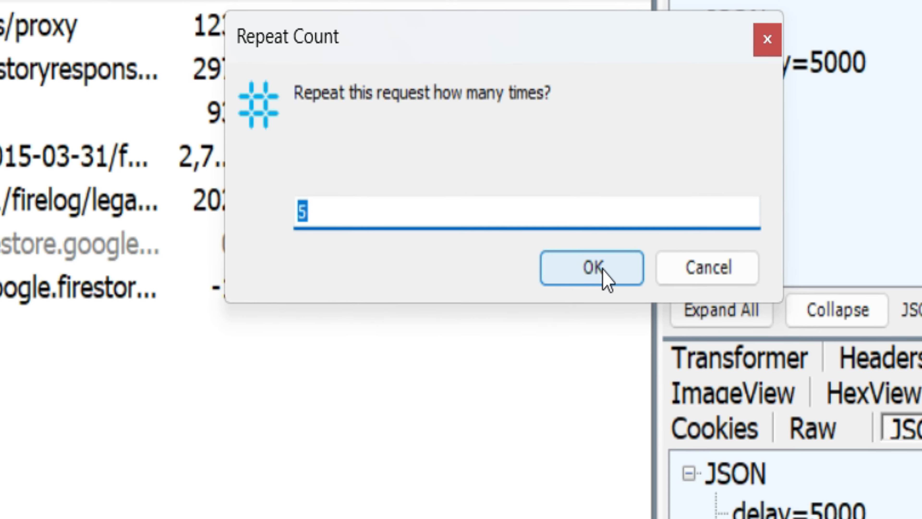
pyautogui.click(604, 275)
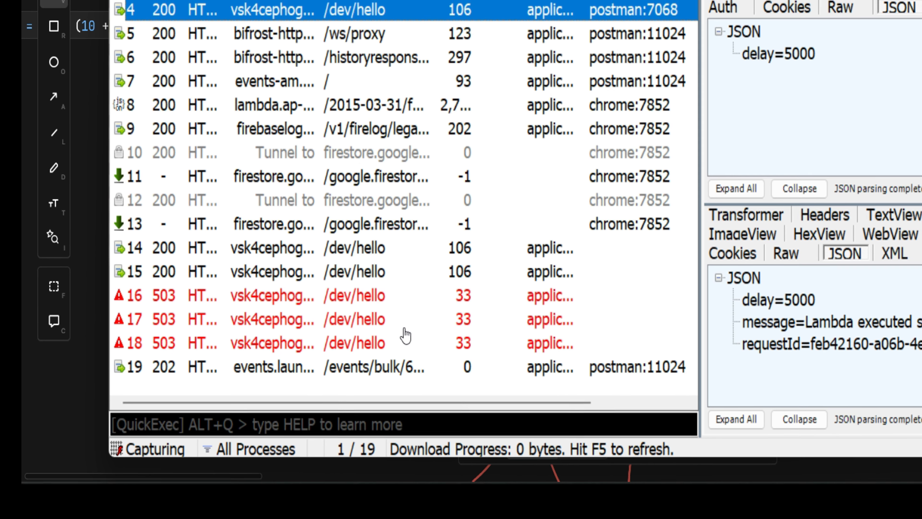
# Step: Examine the status codes and JSON responses of the replayed /dev/hello sessions
pyautogui.click(399, 253)
pyautogui.click(452, 315)
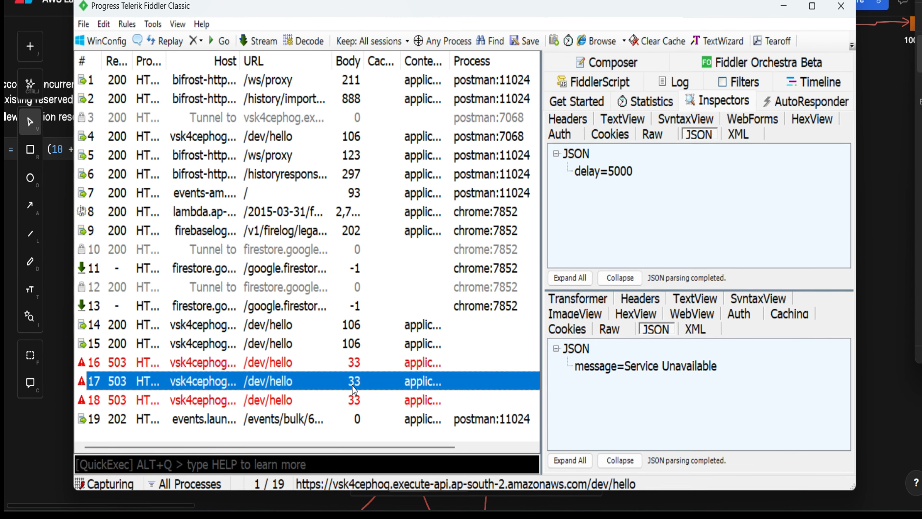
pyautogui.click(452, 295)
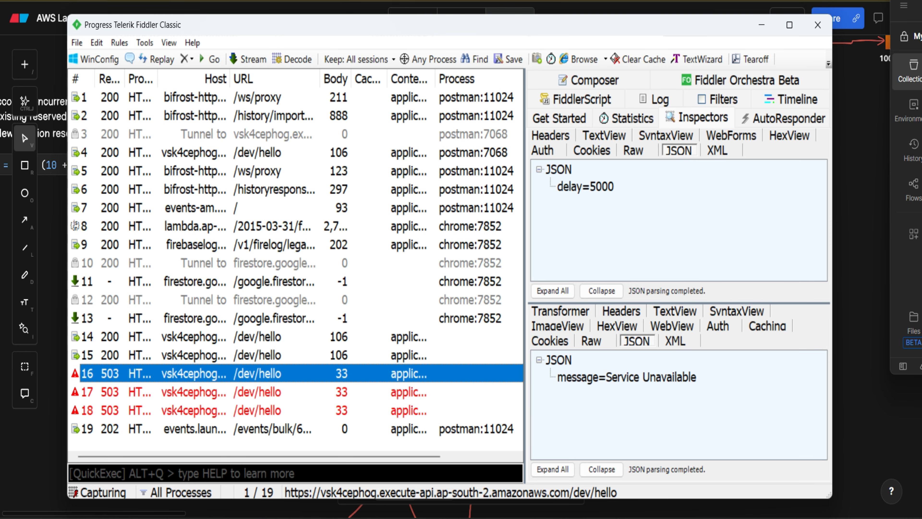
pyautogui.moveTo(533, 517)
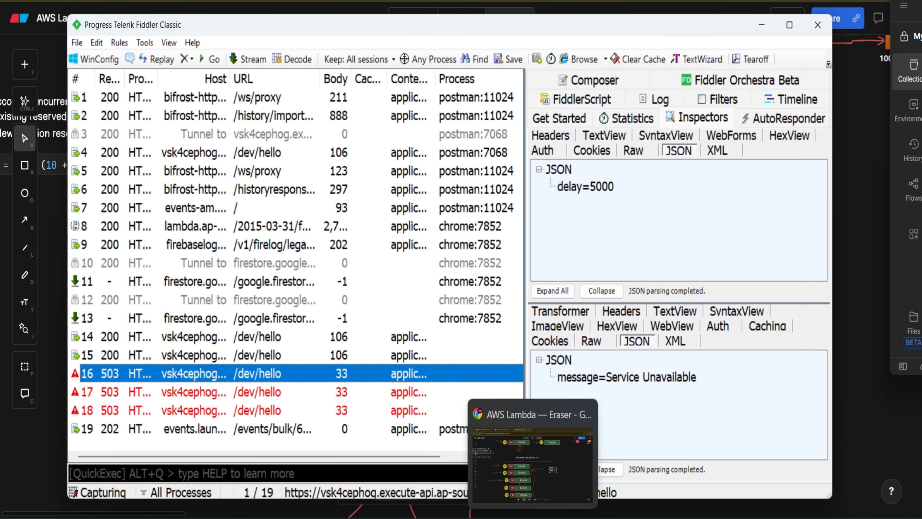
# Step: Switch to the AWS Lambda console and open the concurrency and recursion detection settings of the helloWordCodingJist function
pyautogui.click(533, 518)
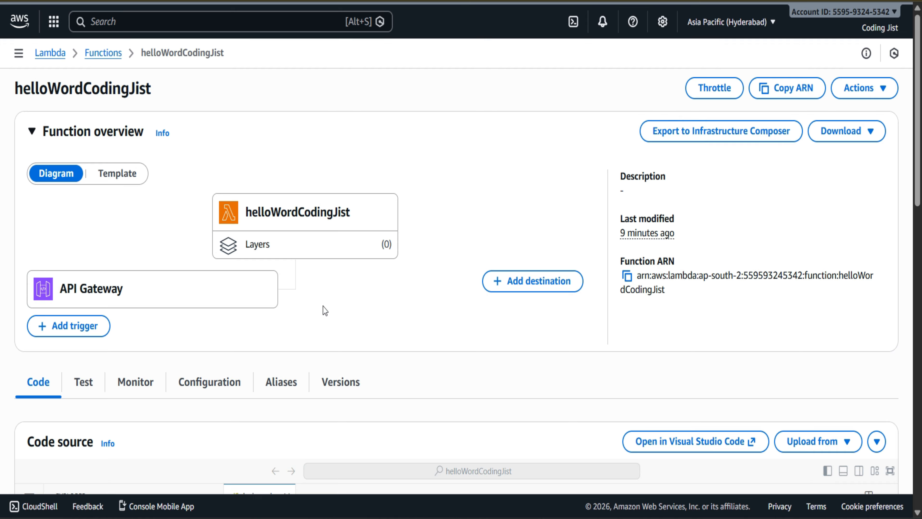
pyautogui.scroll(-5, 323, 306)
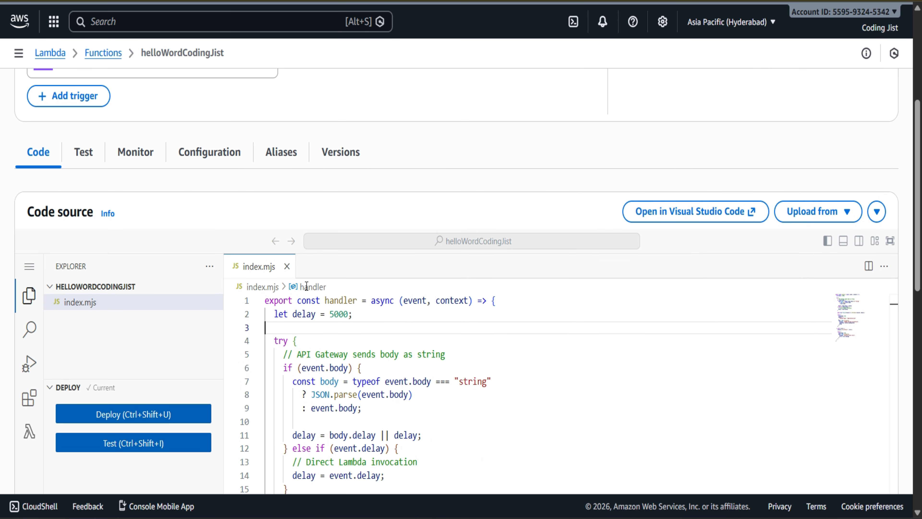
pyautogui.click(209, 152)
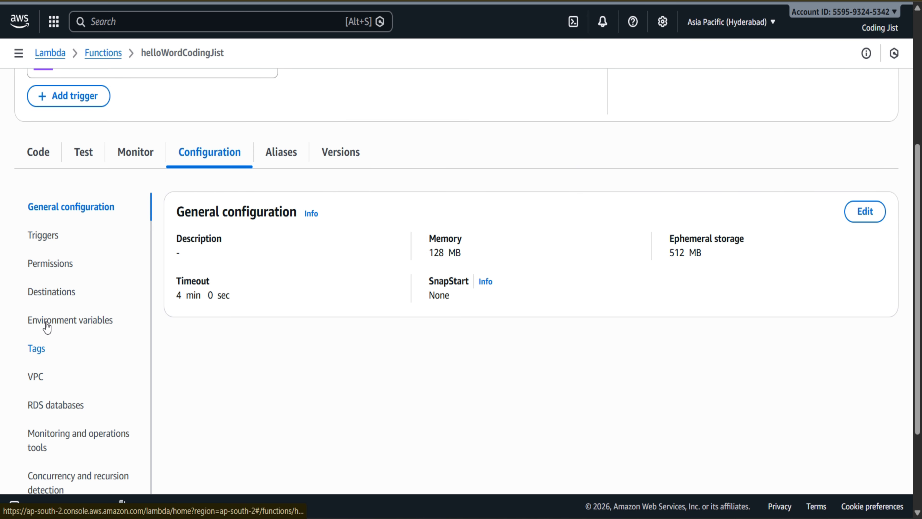
pyautogui.scroll(-3, 62, 418)
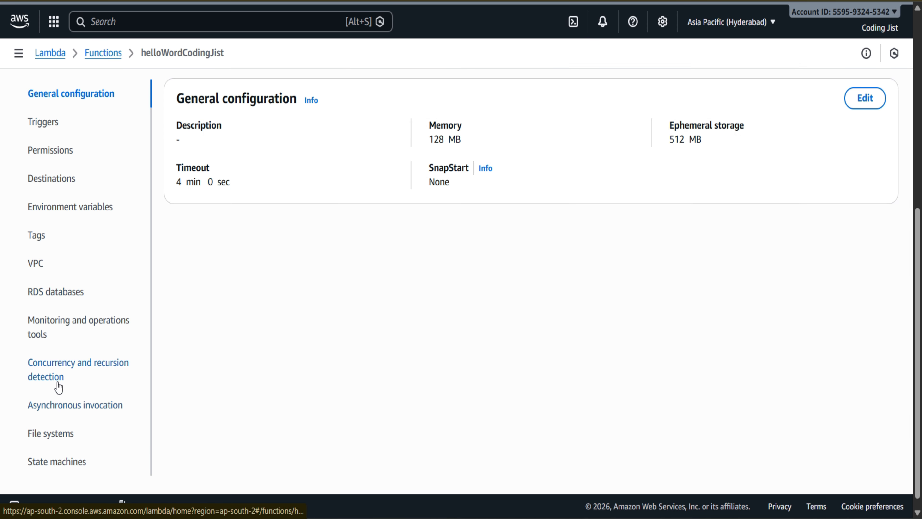
pyautogui.click(58, 384)
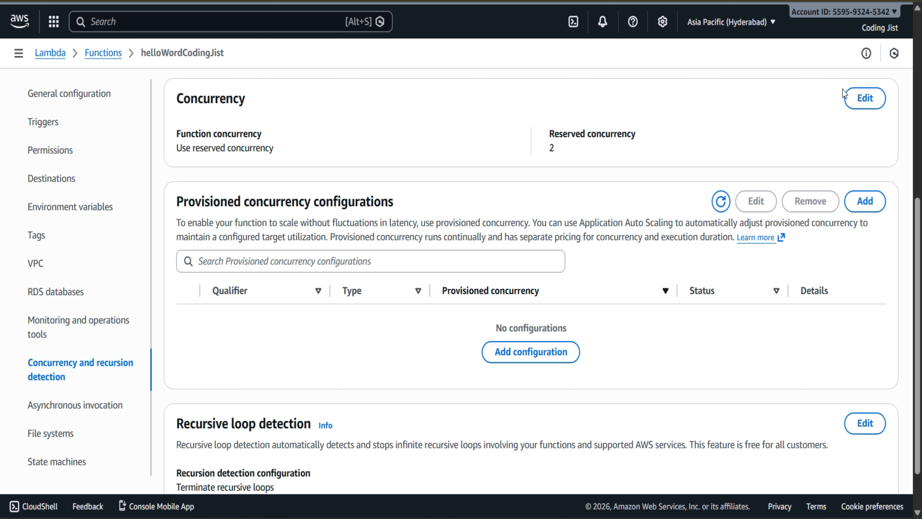
# Step: Set the function's reserved concurrency to 3 and save the change
pyautogui.click(864, 98)
pyautogui.doubleClick(45, 229)
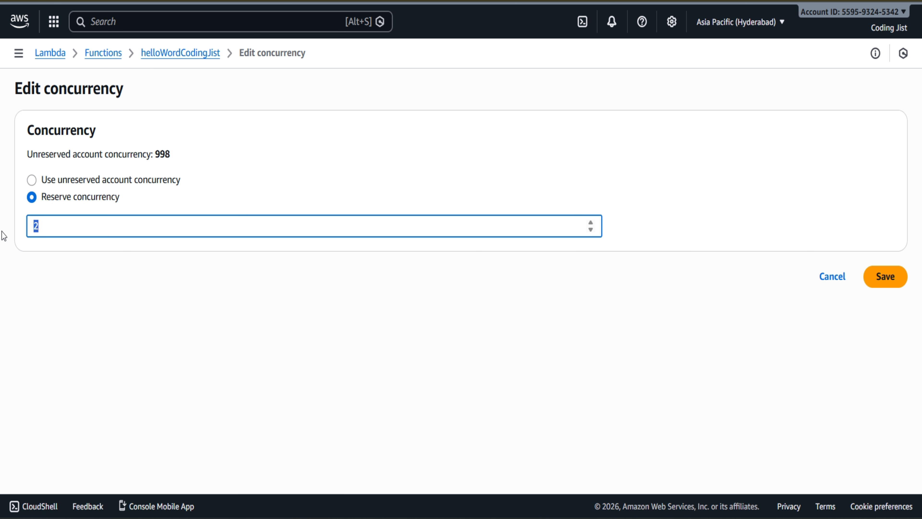
pyautogui.write('3')
pyautogui.click(886, 276)
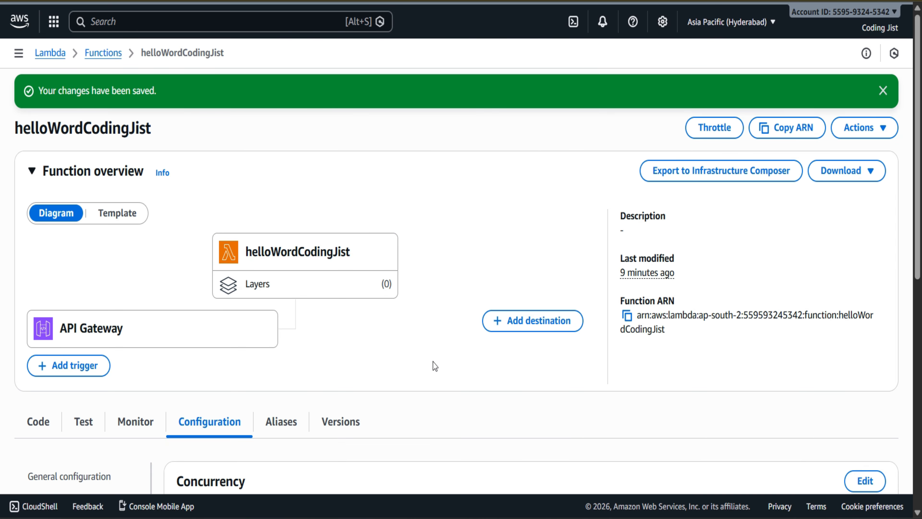
# Step: Switch to Fiddler Classic, delete all captured sessions, and send the POST request again from Postman
pyautogui.click(710, 457)
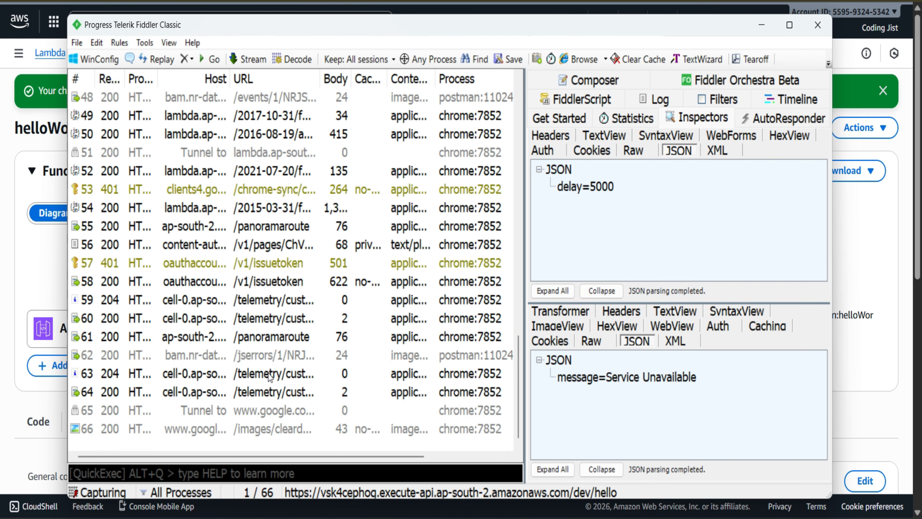
pyautogui.hotkey('ctrl', 'a')
pyautogui.press('Delete')
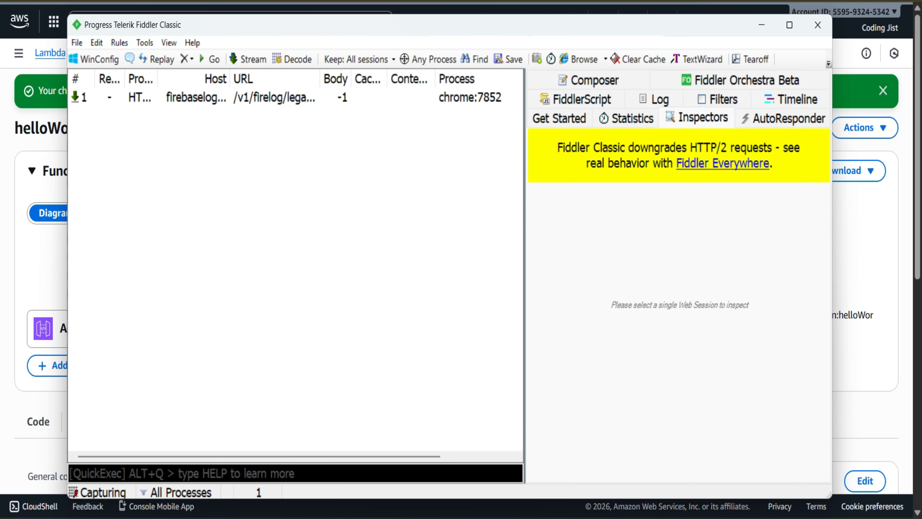
pyautogui.hotkey('alt', 'Tab')
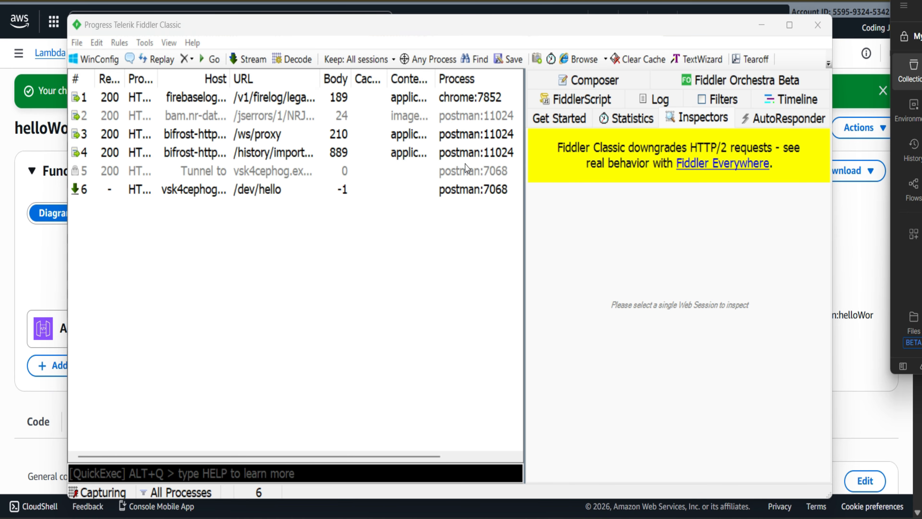
# Step: Replay the captured /dev/hello session in Fiddler Classic with a repeat count of 5 and inspect the JSON responses of the replays
pyautogui.click(238, 188)
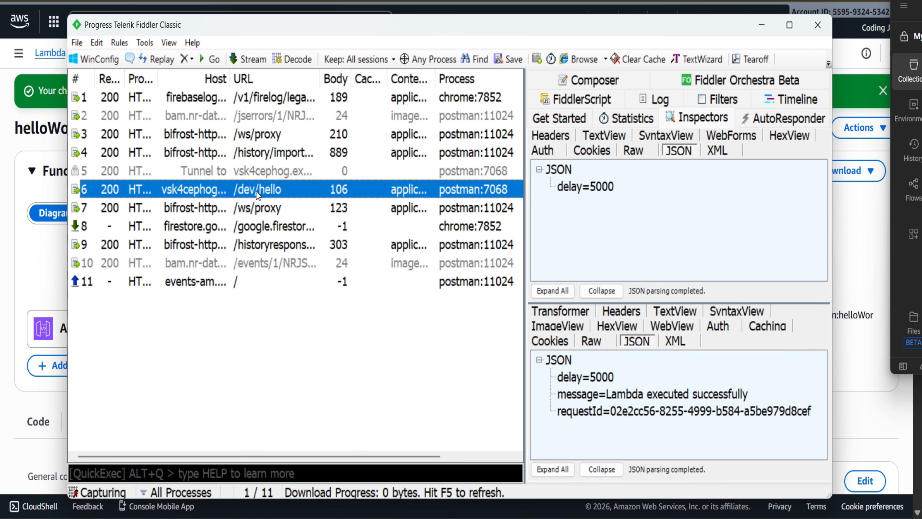
pyautogui.hotkey('shift', 'r')
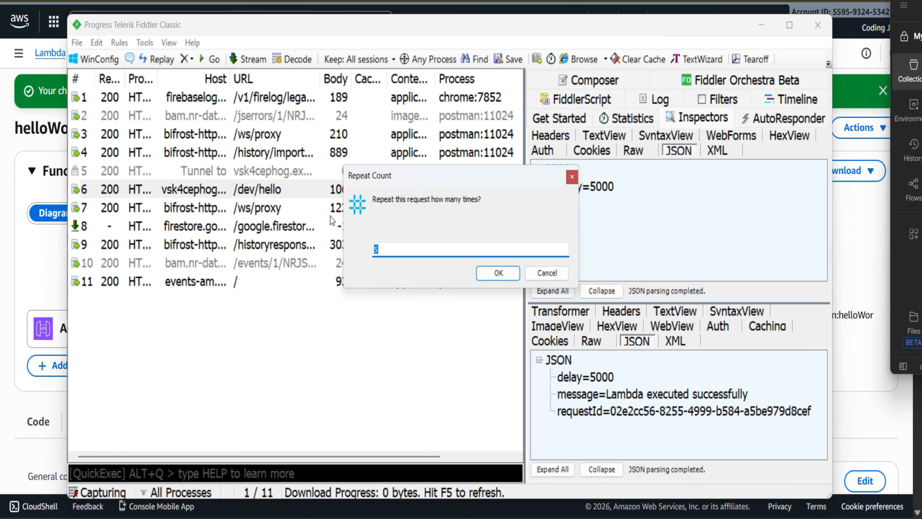
pyautogui.click(498, 272)
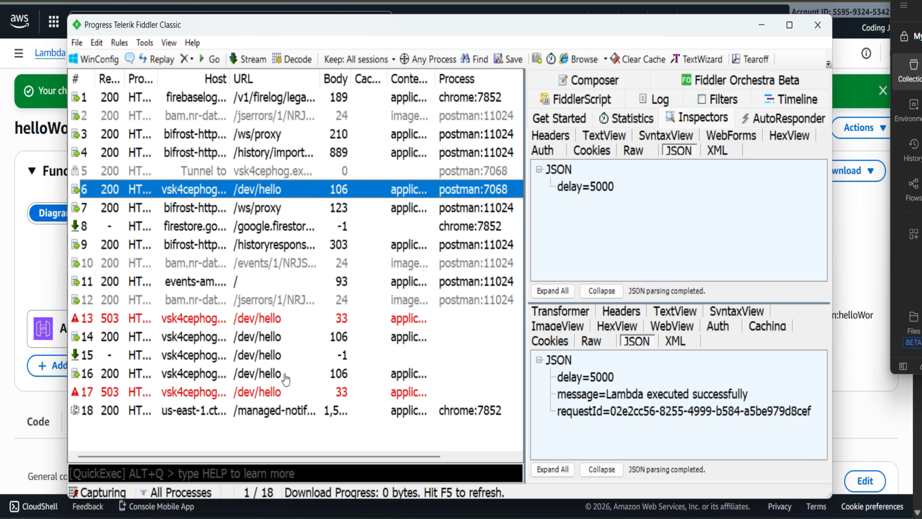
pyautogui.click(257, 318)
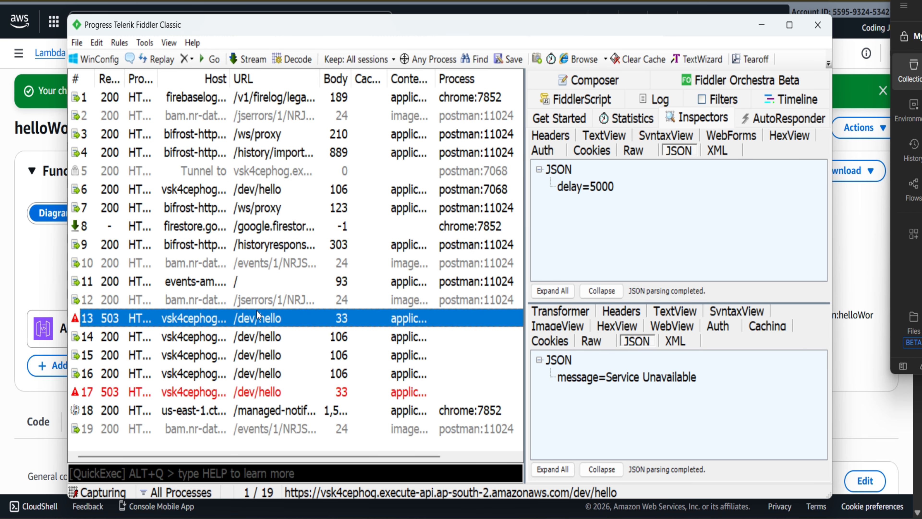
pyautogui.click(272, 373)
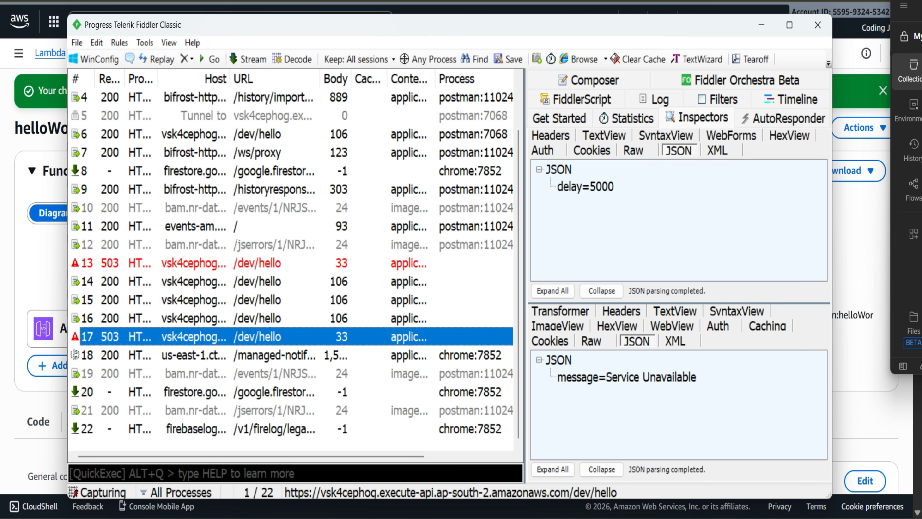
# Step: Switch to the Lambda console, set helloWordCodingJist to use unreserved account concurrency, save, and check the concurrency section
pyautogui.moveTo(559, 518)
pyautogui.moveTo(480, 517)
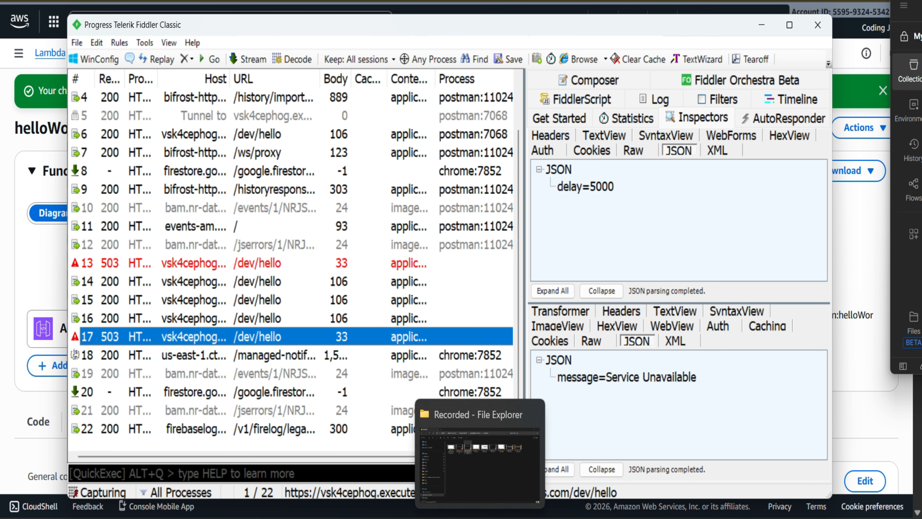
pyautogui.click(519, 518)
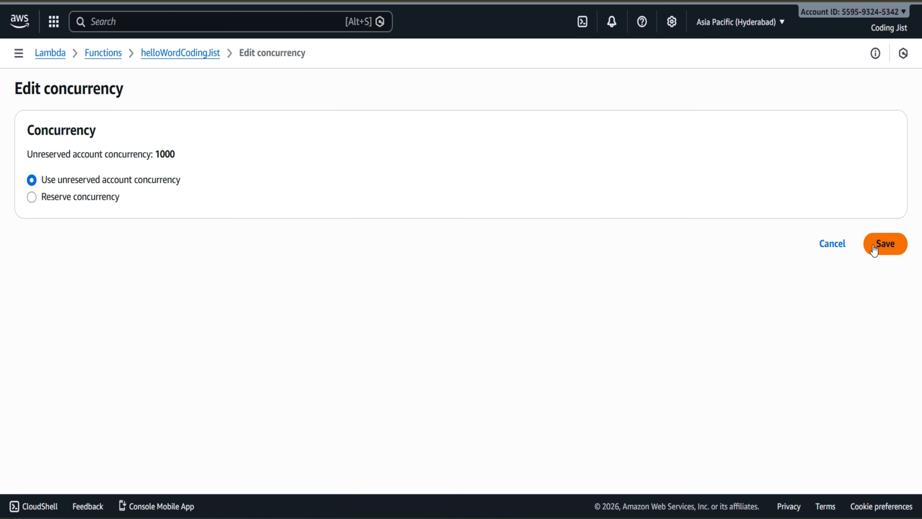
pyautogui.click(870, 246)
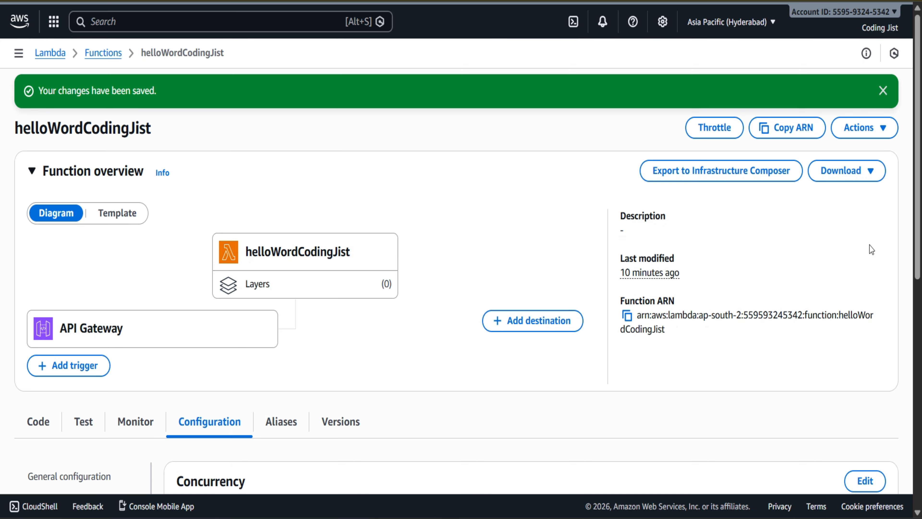
pyautogui.click(883, 91)
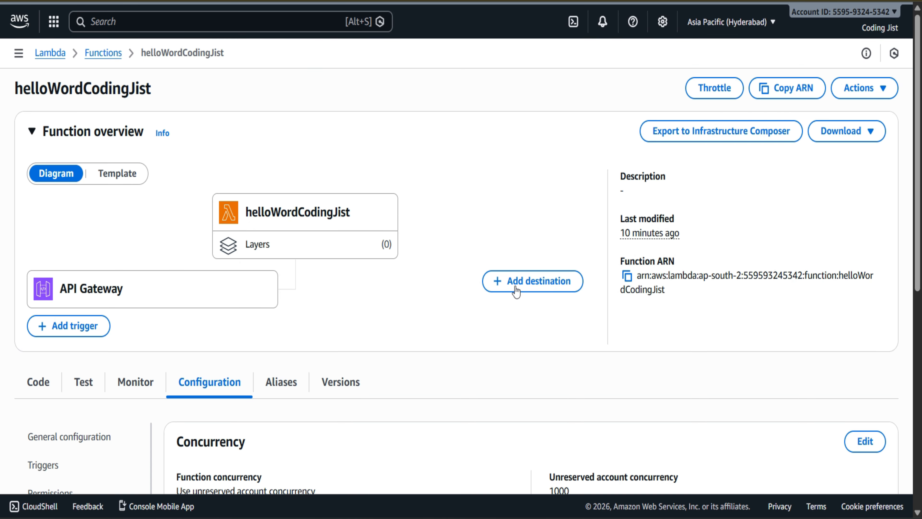
pyautogui.scroll(-3, 512, 297)
pyautogui.scroll(-3, 512, 296)
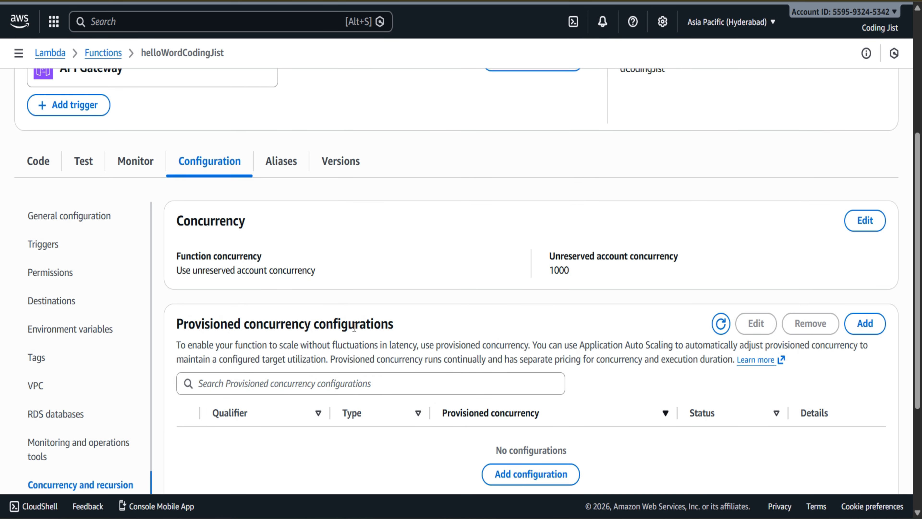
pyautogui.scroll(1, 354, 327)
pyautogui.scroll(-3, 319, 233)
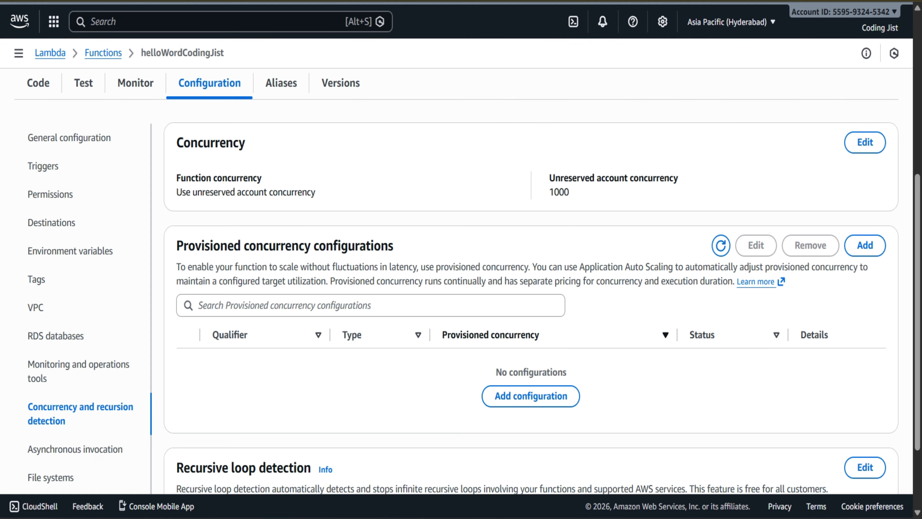
# Step: Clear the captured session list in Fiddler Classic and resend the POST request from Postman
pyautogui.hotkey('alt', 'Tab')
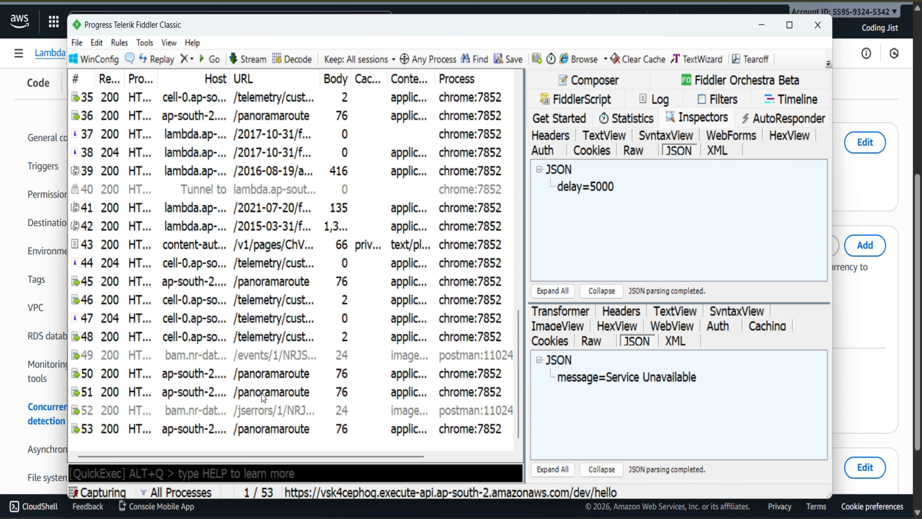
pyautogui.hotkey('ctrl', 'a')
pyautogui.press('Delete')
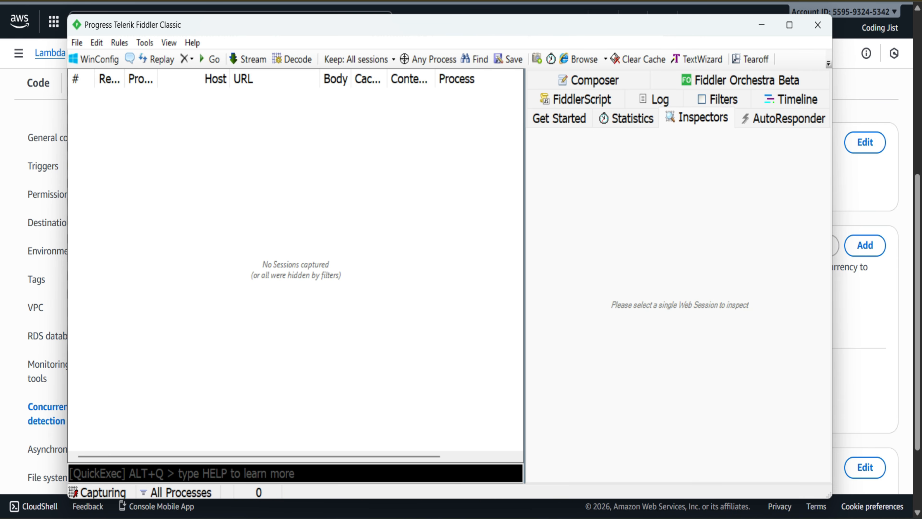
pyautogui.hotkey('alt', 'Tab')
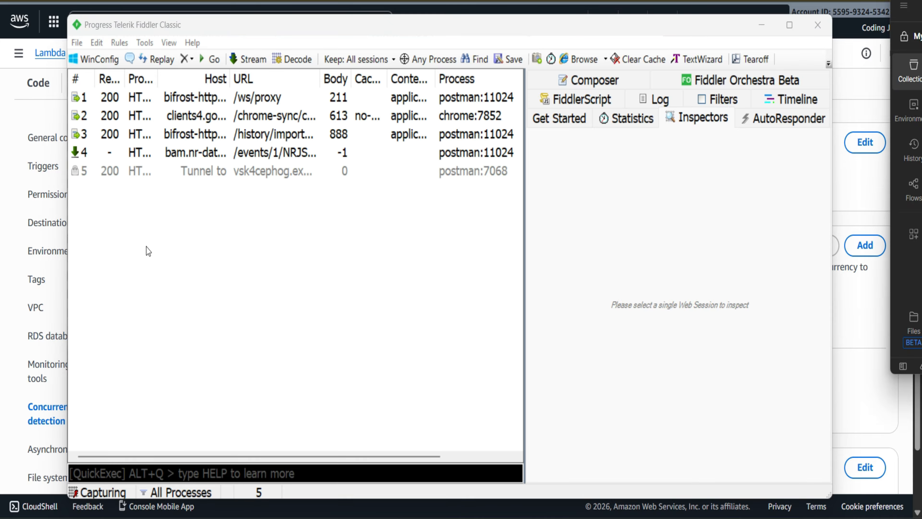
# Step: Replay the newly captured /dev/hello session with a repeat count of 5, then return to the function's concurrency settings in the Lambda console
pyautogui.click(230, 189)
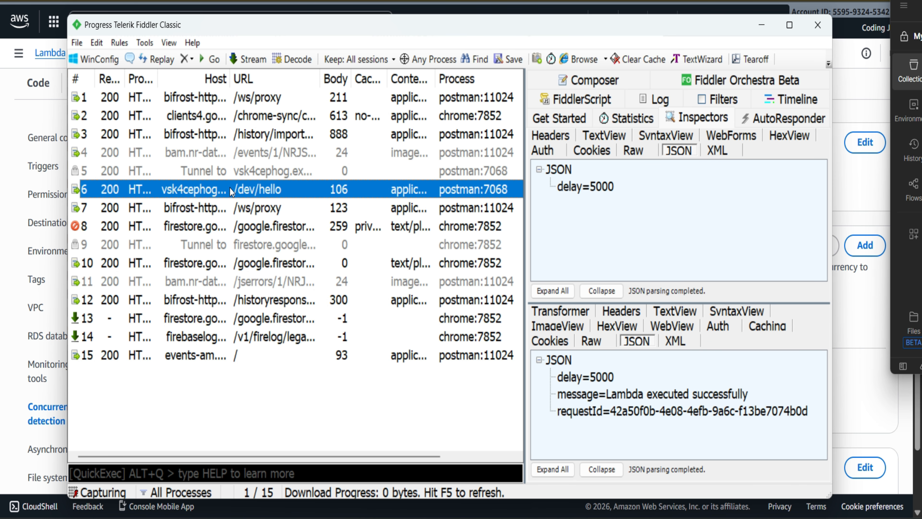
pyautogui.hotkey('shift', 'r')
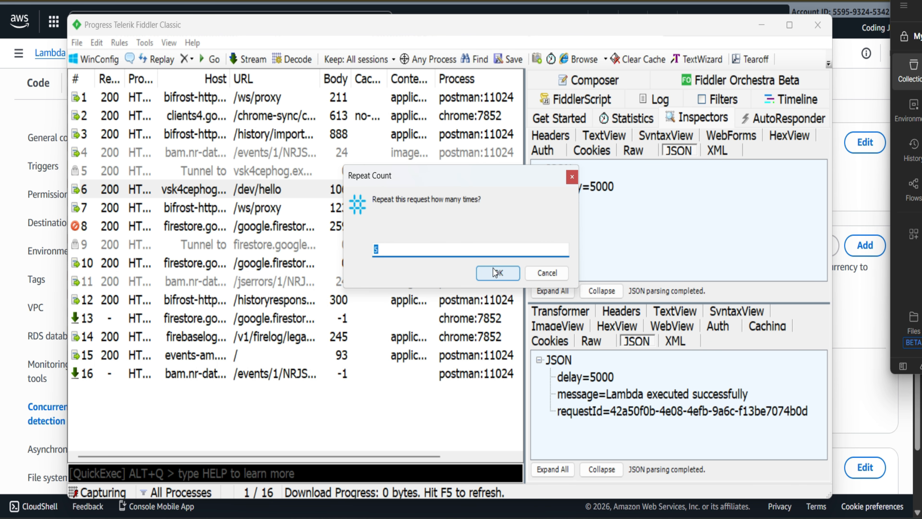
pyautogui.click(493, 270)
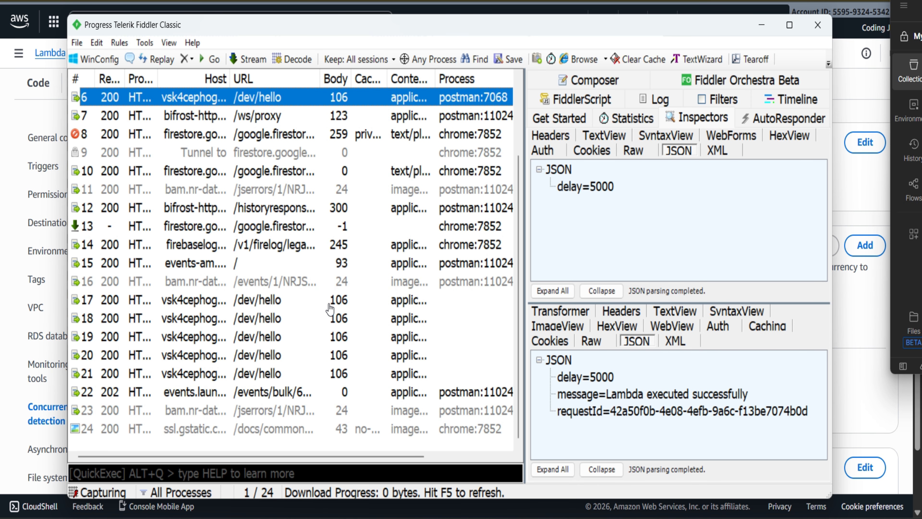
pyautogui.click(764, 22)
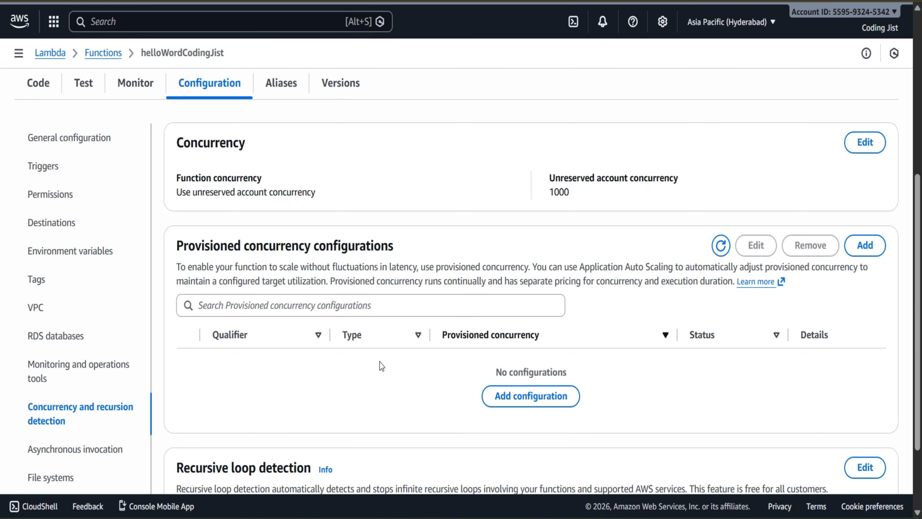
pyautogui.scroll(4, 380, 363)
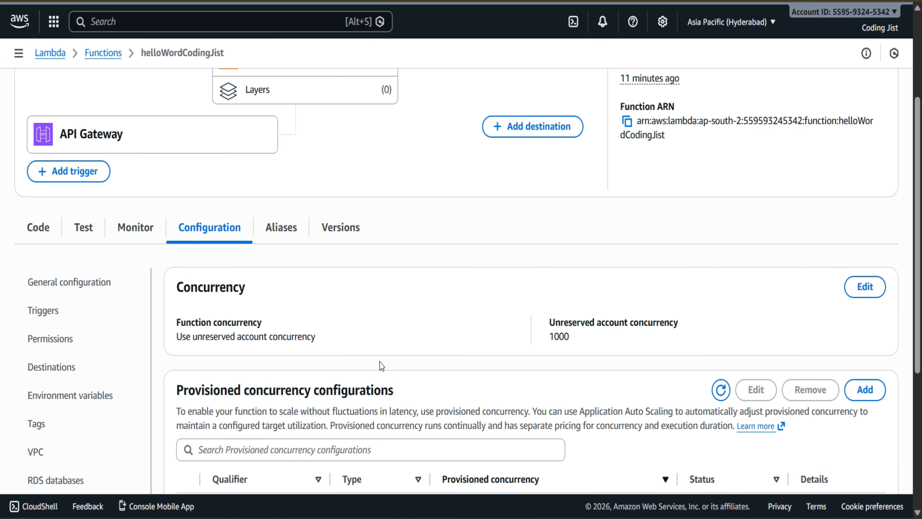